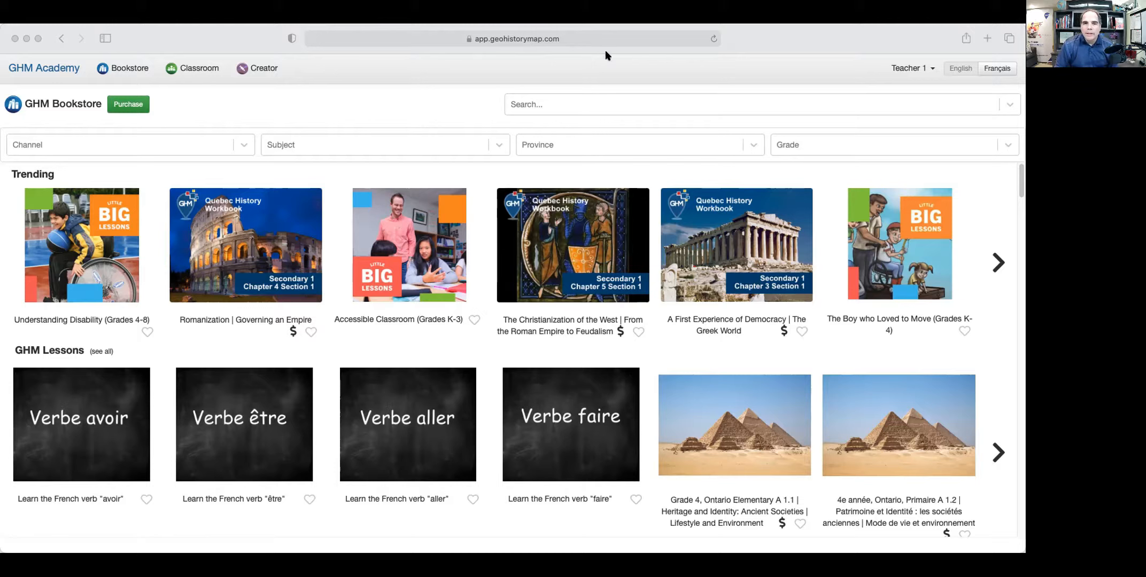
Go to the GHM Creator area from the top navigation bar.
left_click(234, 35)
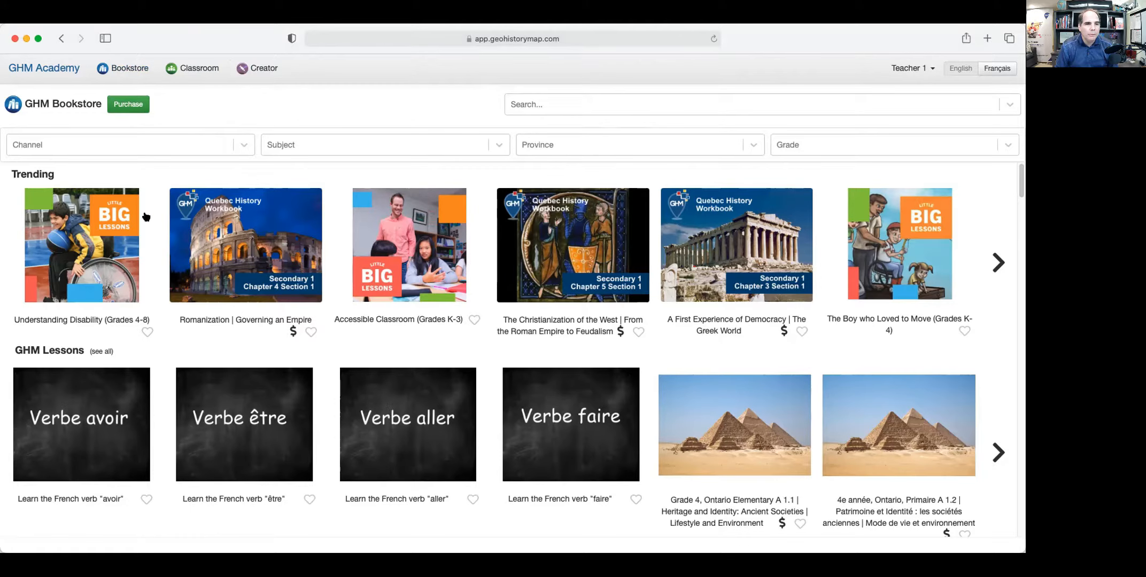
scroll(426, 333, "down", 7)
scroll(426, 335, "up", 8)
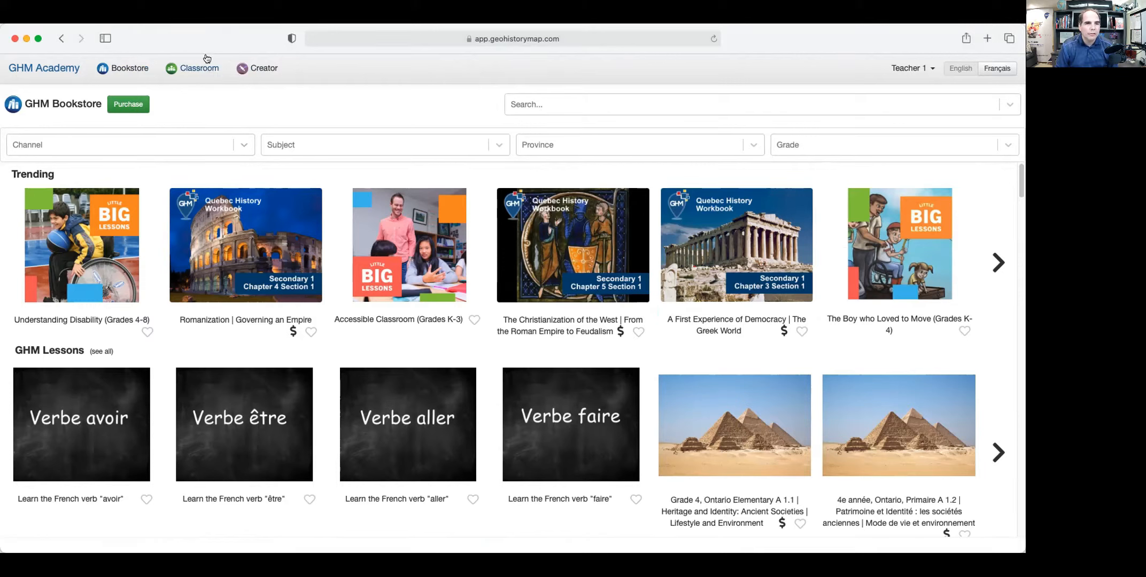
left_click(261, 69)
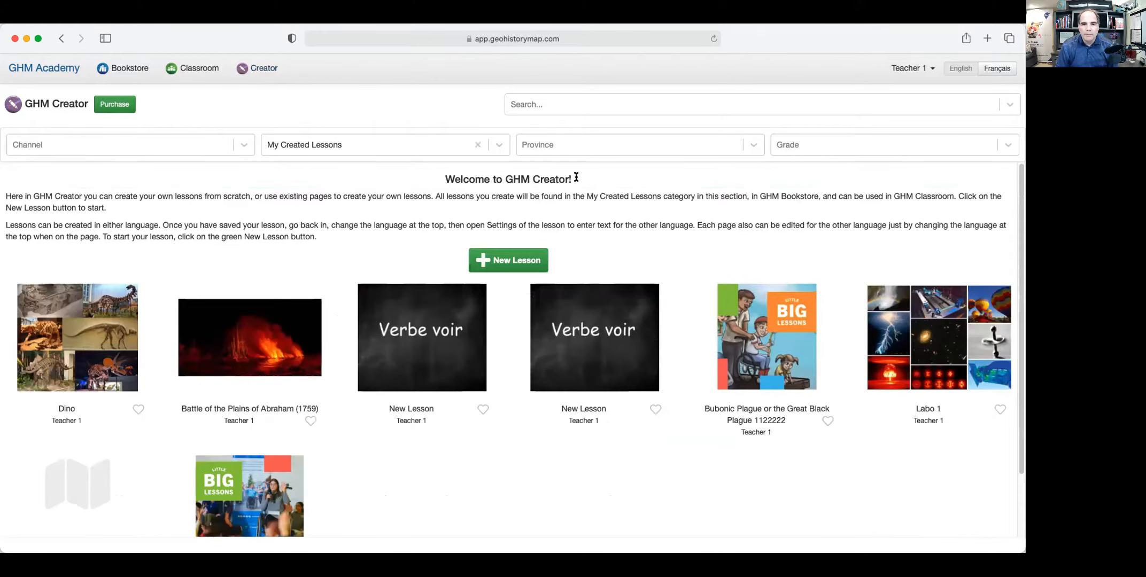
Open the Battle of the Plains of Abraham (1759) lesson from the Creator list.
left_click_drag(577, 179, 426, 169)
left_click(359, 187)
left_click(267, 342)
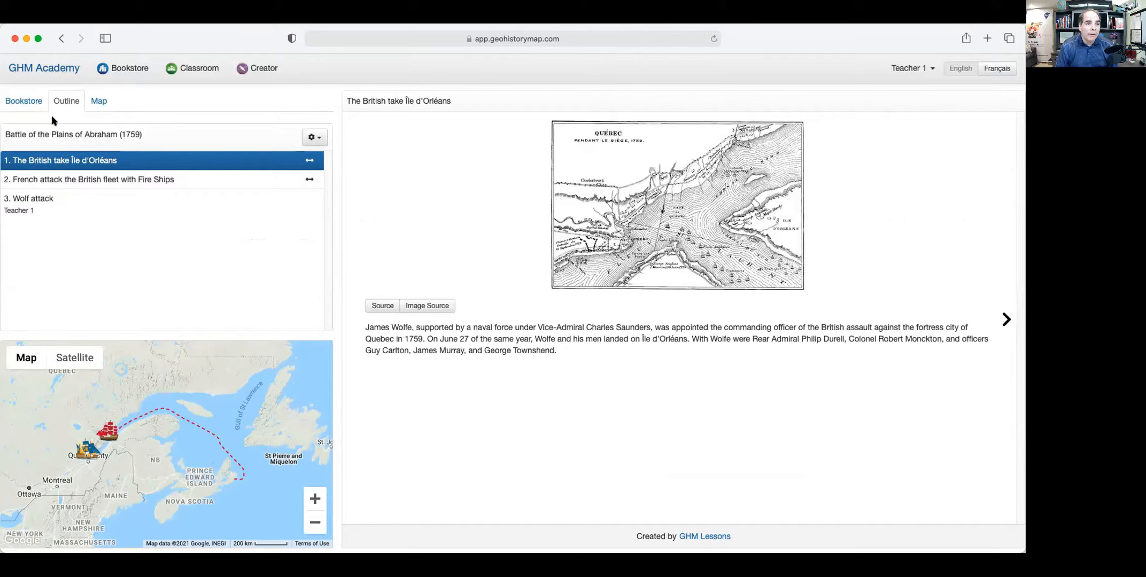
View the Fire Ships and Wolf attack pages, return to Île d'Orléans, and open lesson options.
left_click(106, 179)
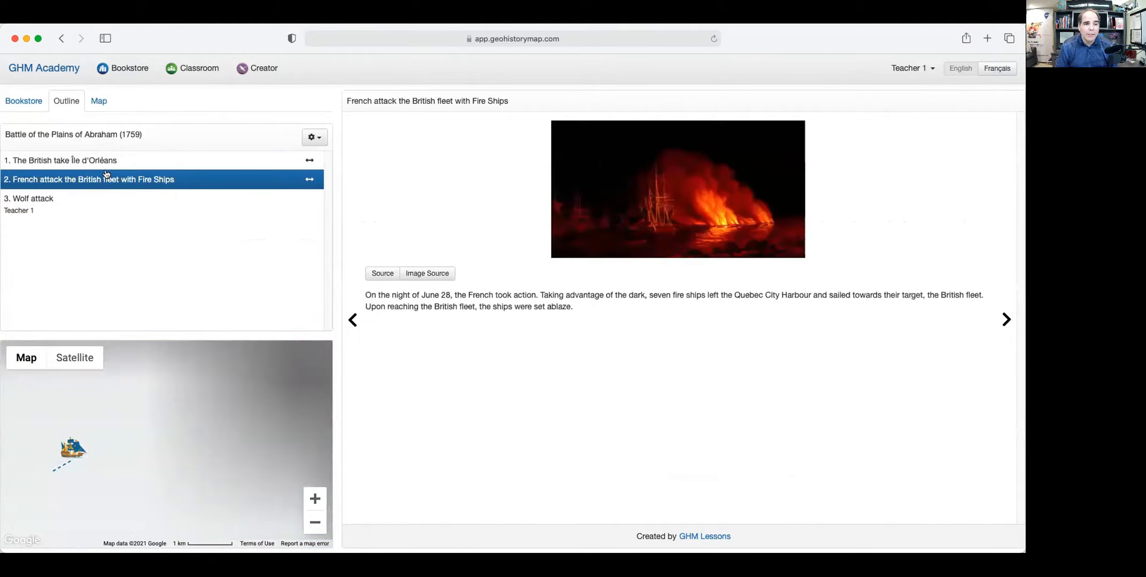
left_click(88, 198)
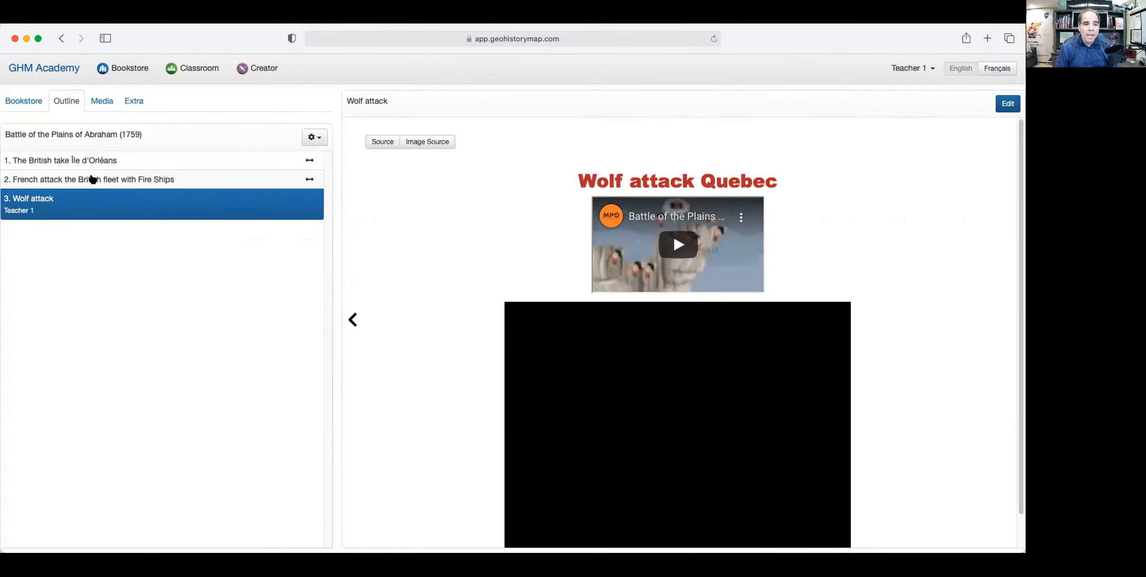
left_click(92, 161)
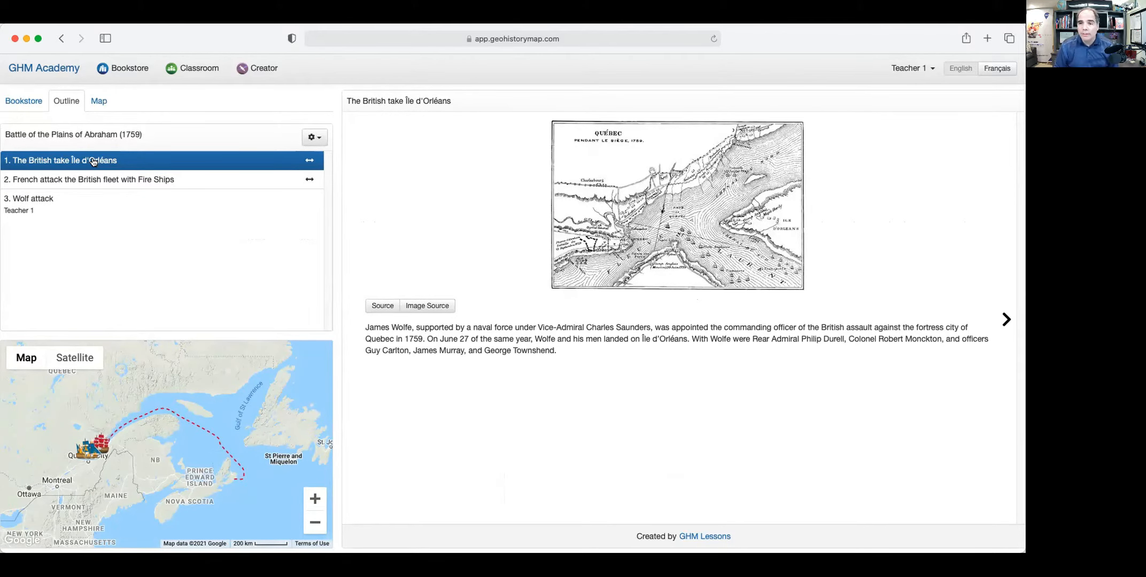
left_click(311, 138)
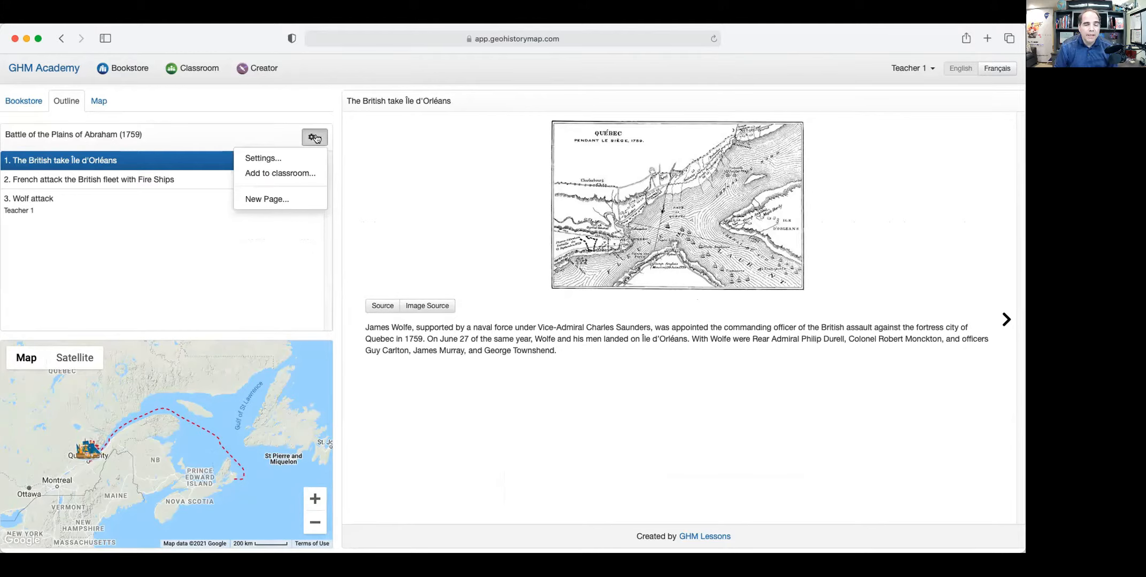
Create a New Page... with English title 'Battle of the Plains of Abraham Quiz'.
left_click(276, 200)
scroll(305, 201, "down", 1)
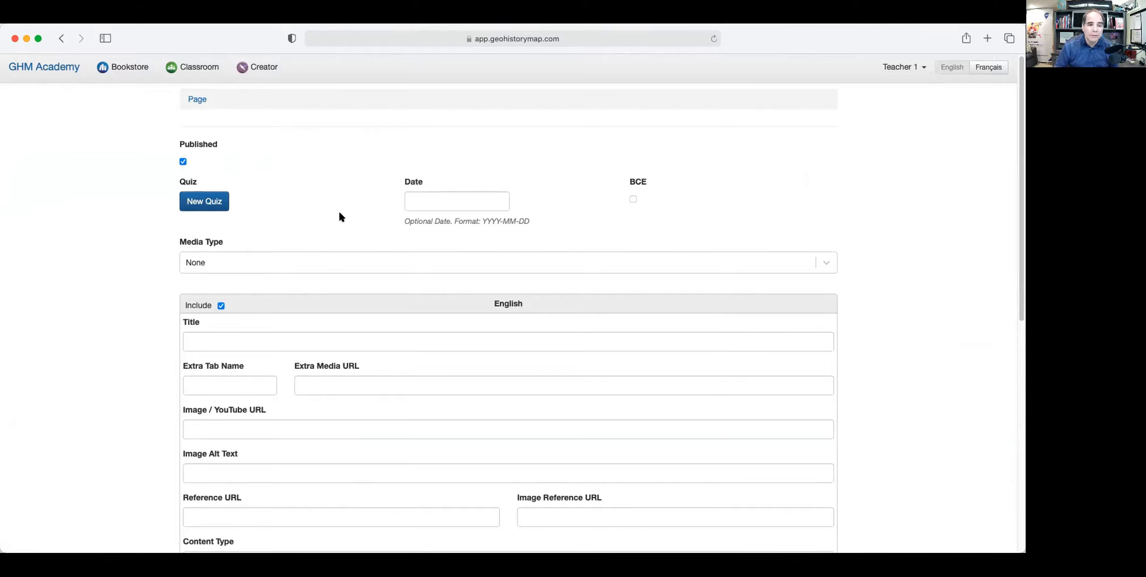
scroll(327, 222, "down", 3)
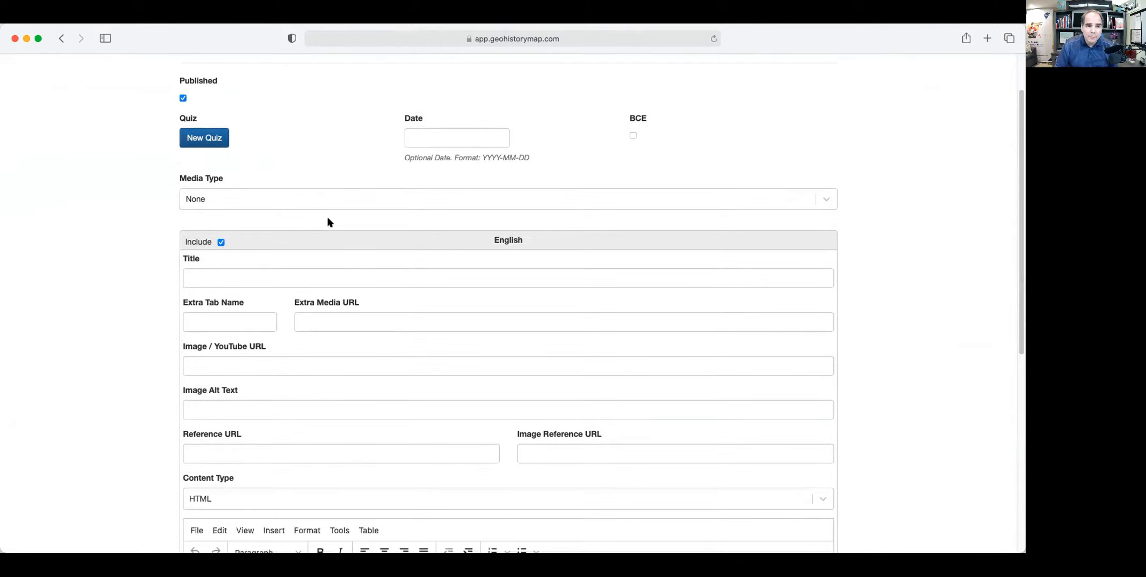
left_click(234, 276)
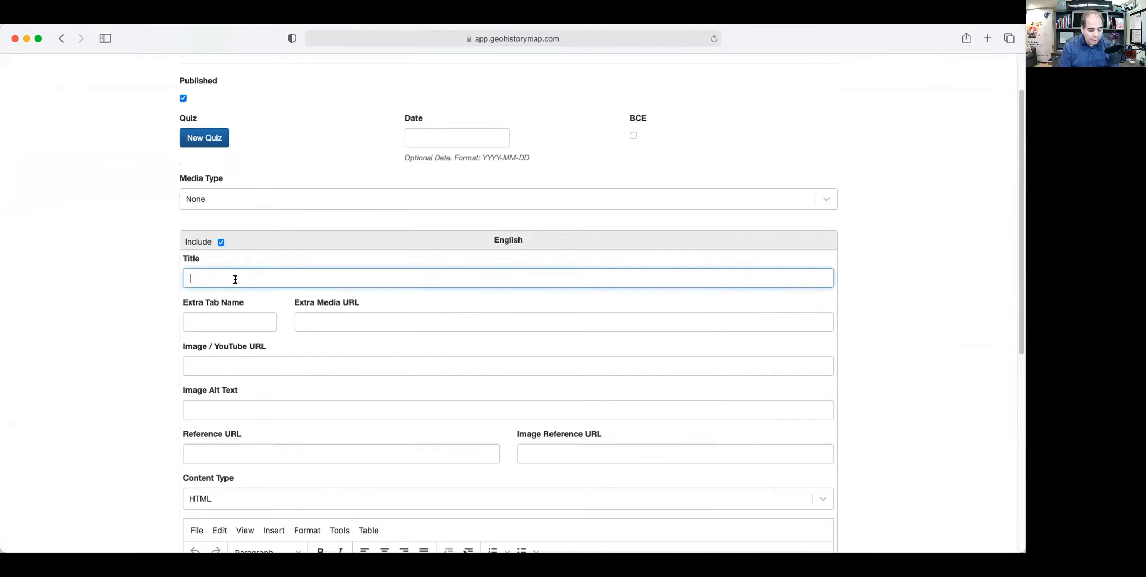
type("Battle")
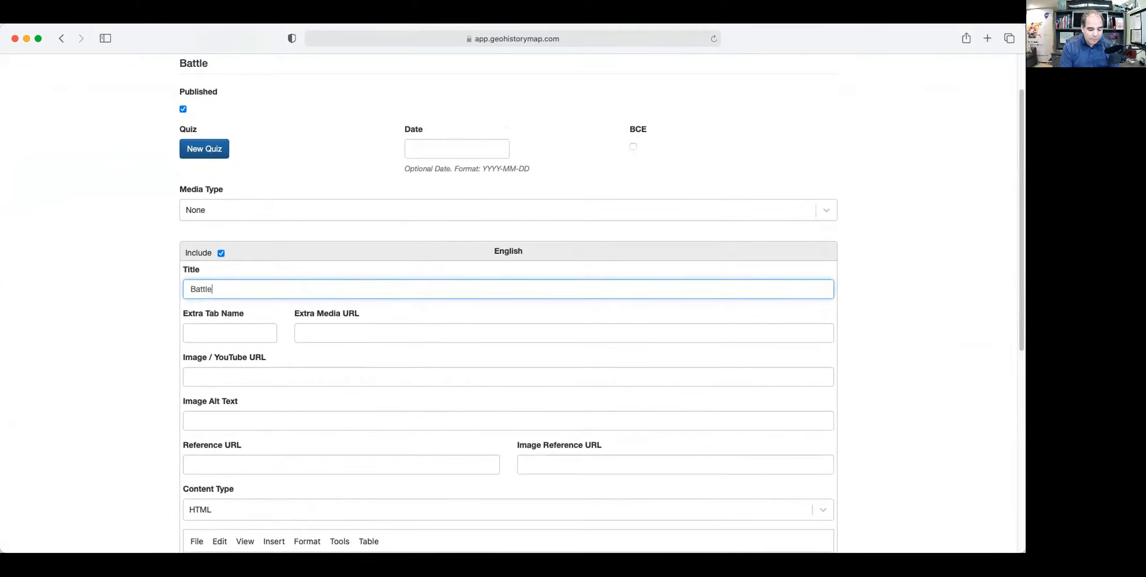
type(" of the Plains of ")
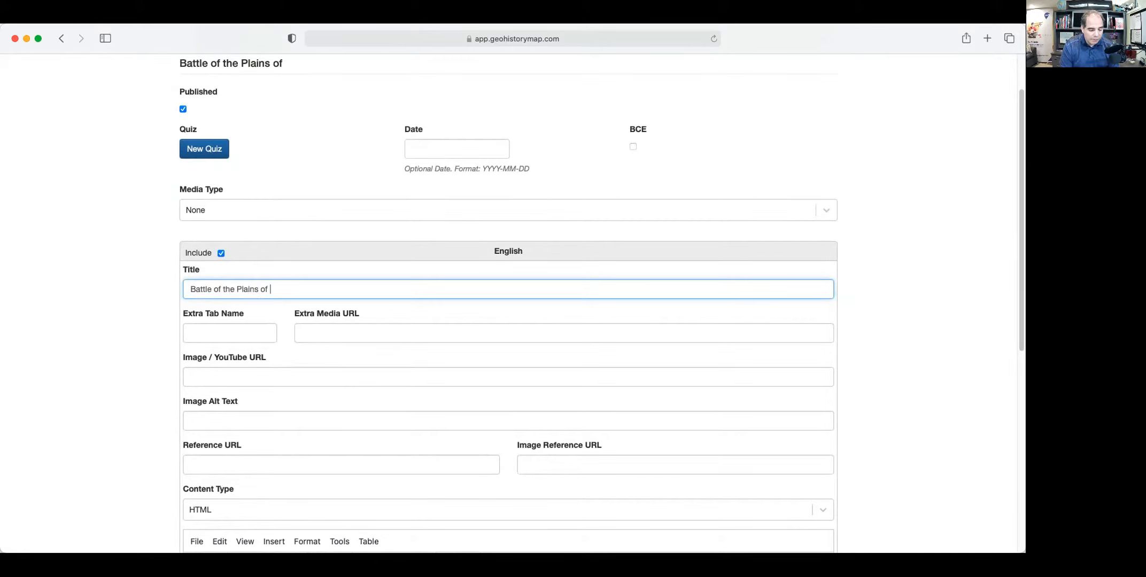
type("Abr")
type("a")
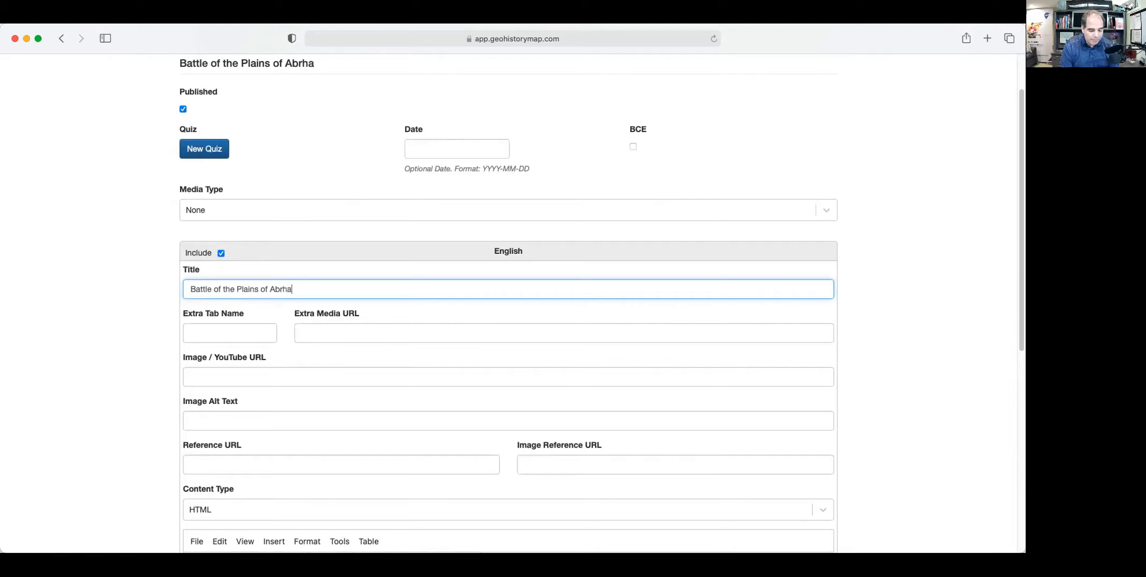
type("ham Quiz")
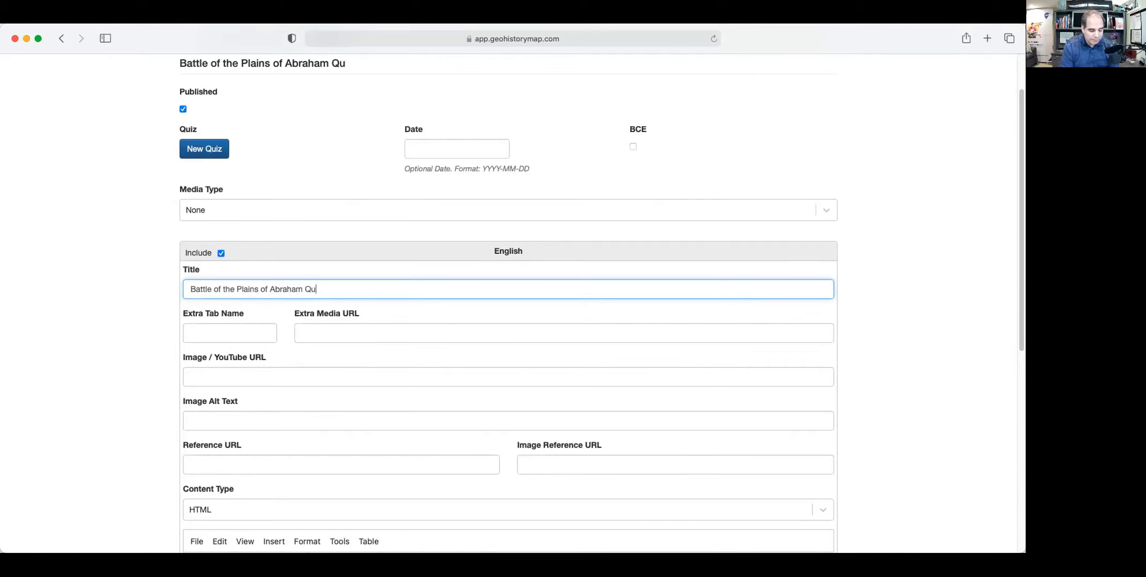
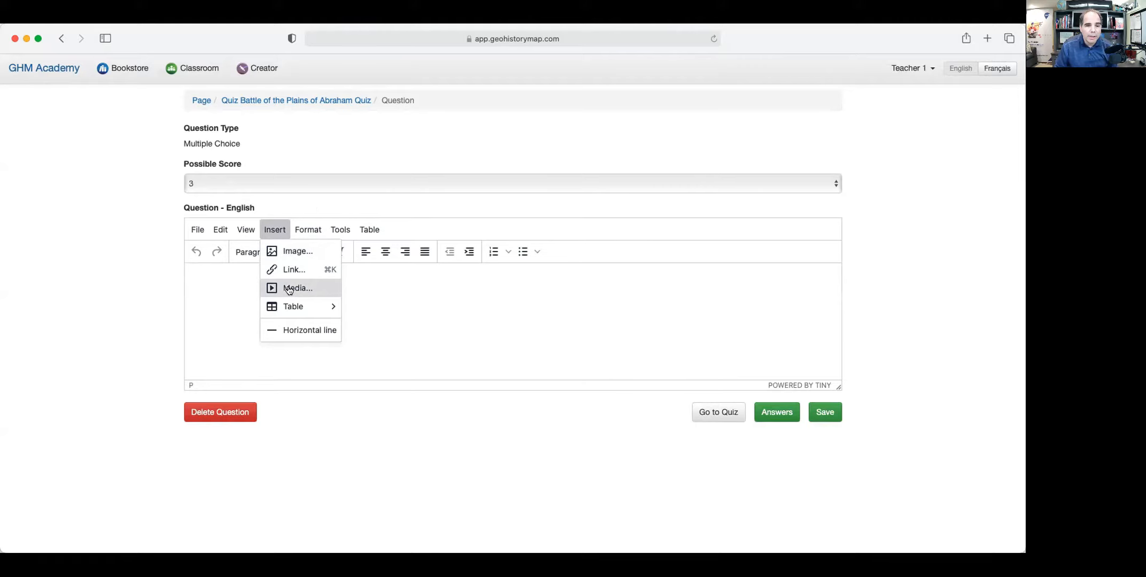
Embed the Battle of the Plains of Abraham YouTube video via Insert > Media.
left_click(288, 289)
left_click(460, 288)
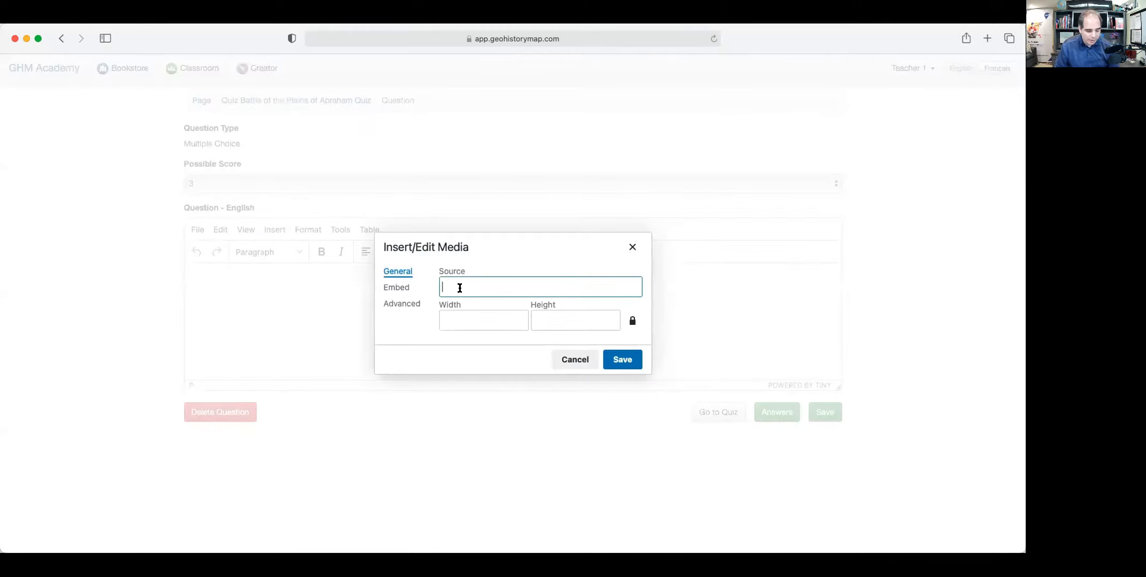
type("https://youtu.be/-mqasbqoY_g")
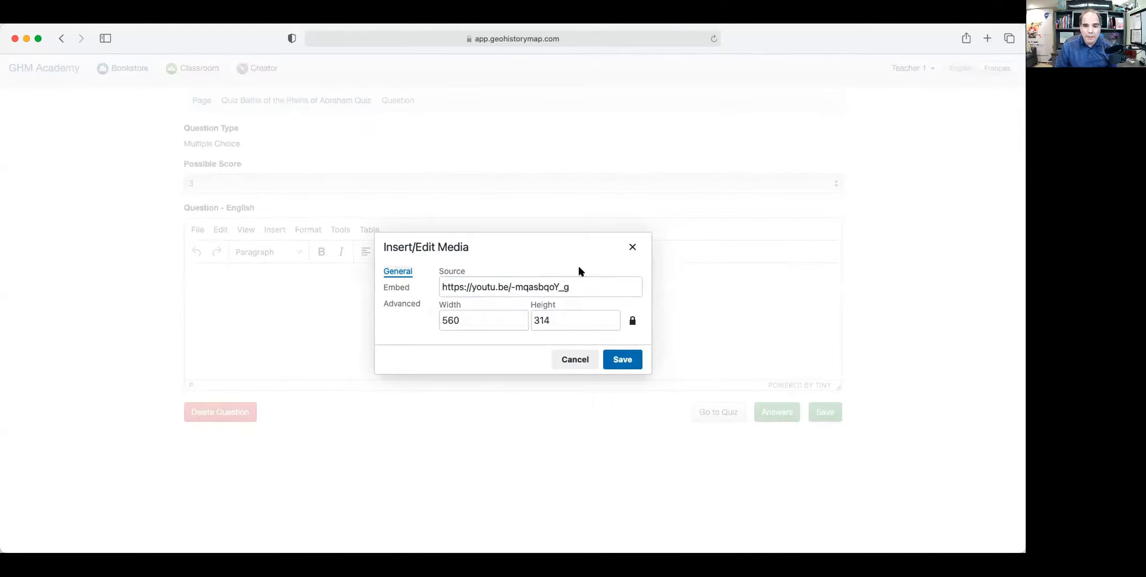
left_click(621, 359)
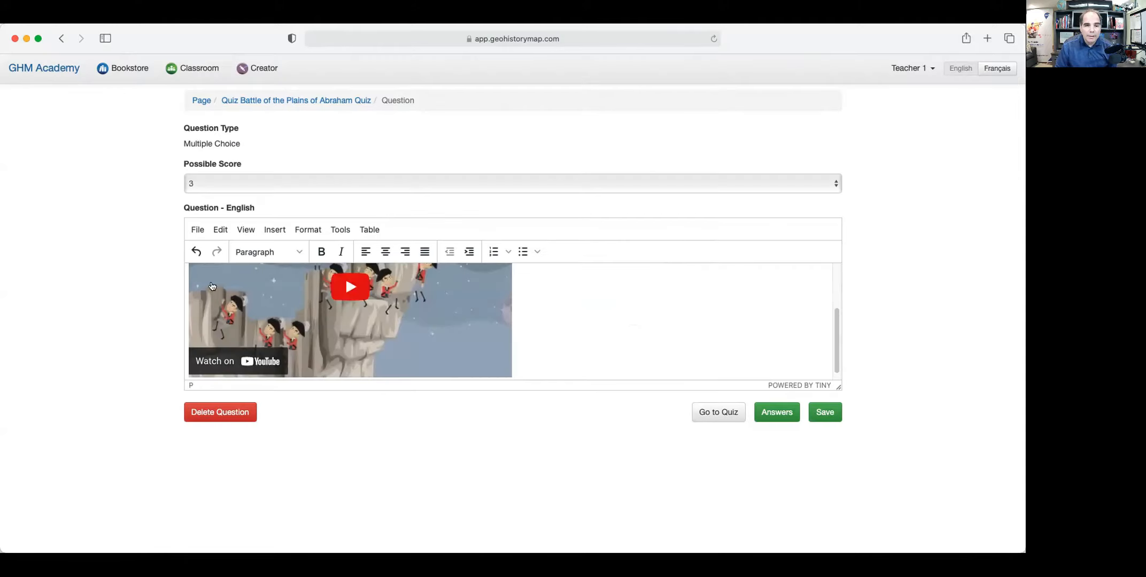
Centre the video and type 'Please watch the vieo' on a new line below it.
scroll(264, 338, "up", 3)
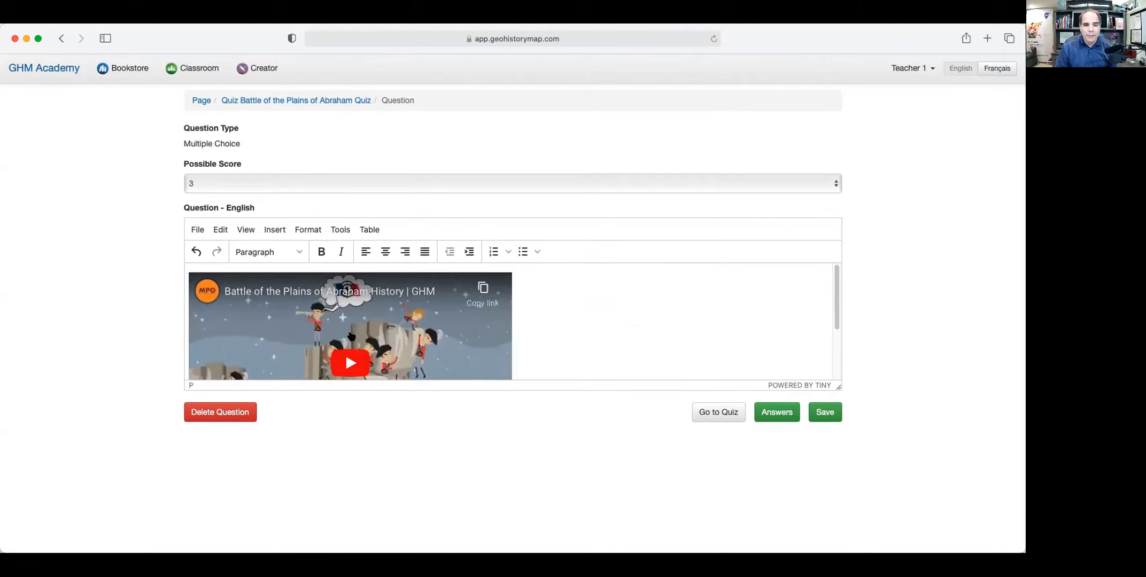
left_click(385, 251)
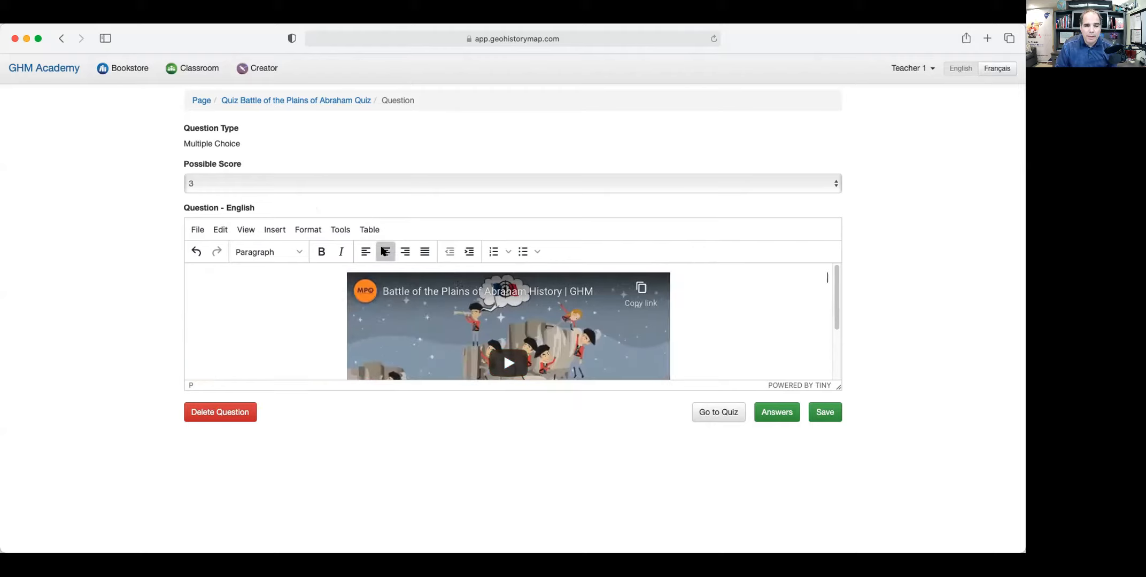
scroll(711, 328, "down", 3)
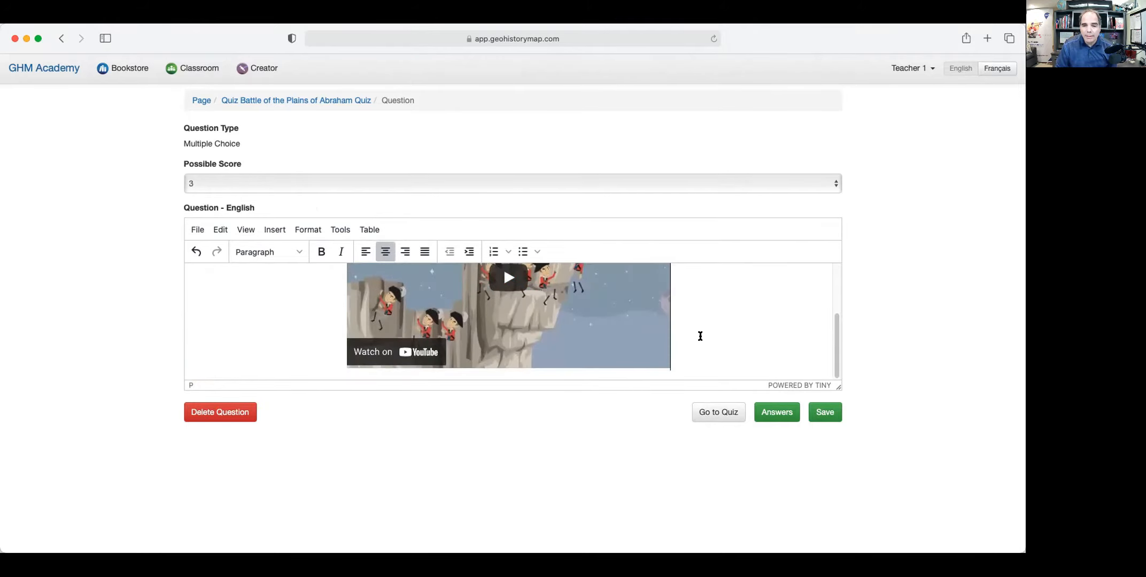
left_click(706, 358)
key("Return")
type("Please watch the vieo")
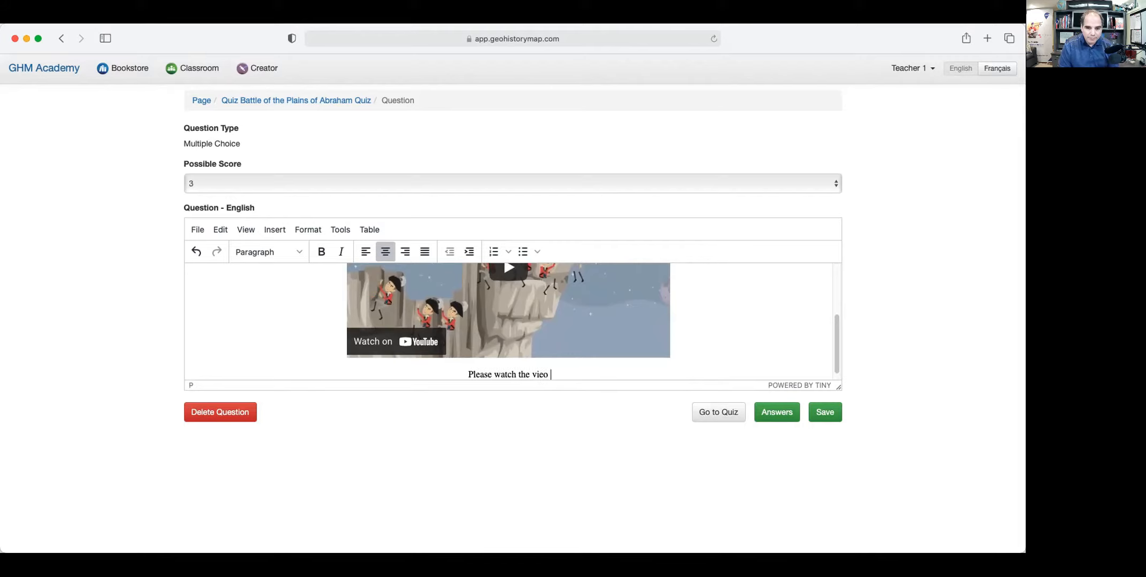
Complete the line to ask students to select the people they are talking about in 'the anwsers below?'.
key("BackSpace")
key("BackSpace")
type("deo a ")
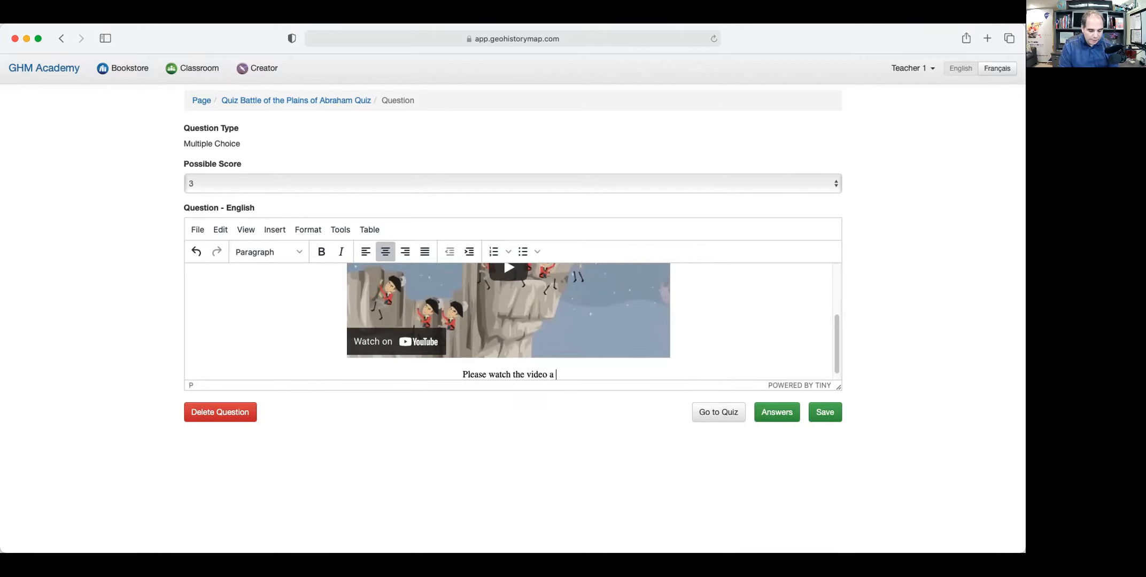
type("nd selec t the best")
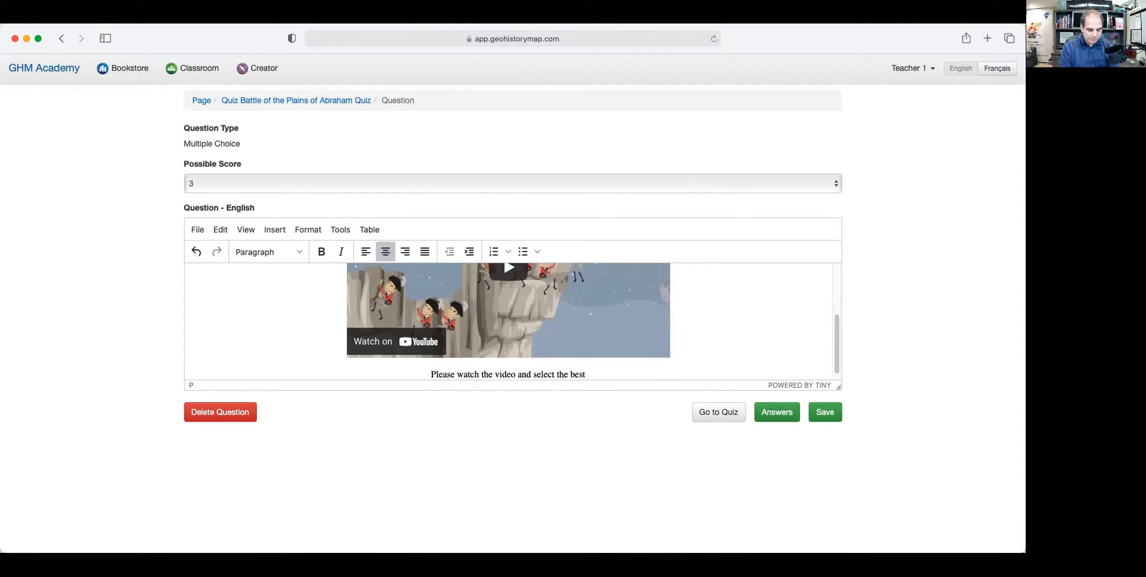
key("BackSpace")
key("BackSpace")
key("BackSpace")
key("BackSpace")
key("BackSpace")
key("BackSpace")
key("BackSpace")
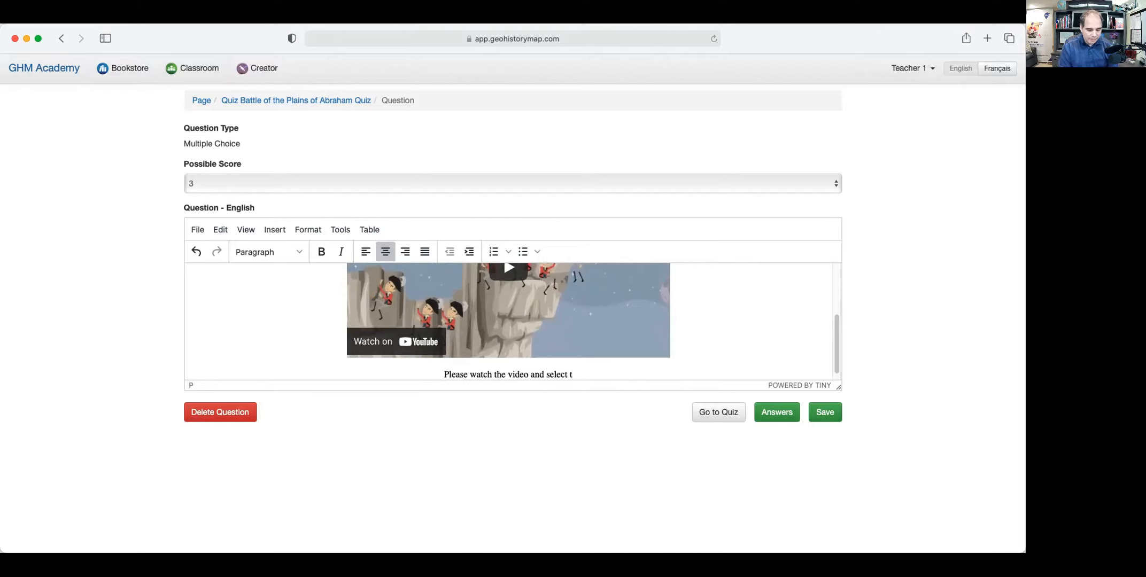
type("he ")
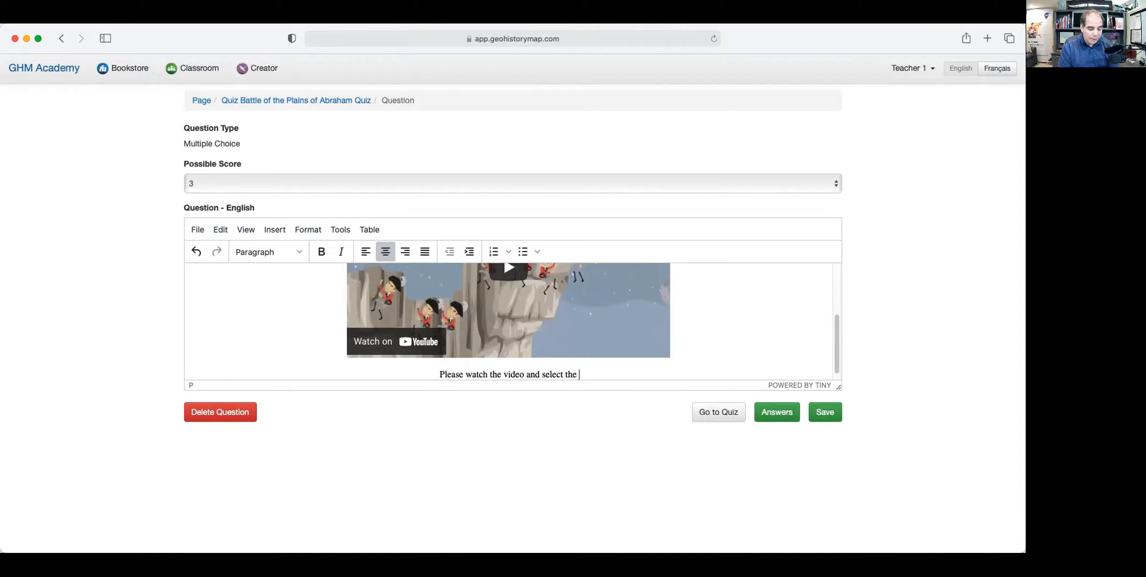
type("people that we are talking")
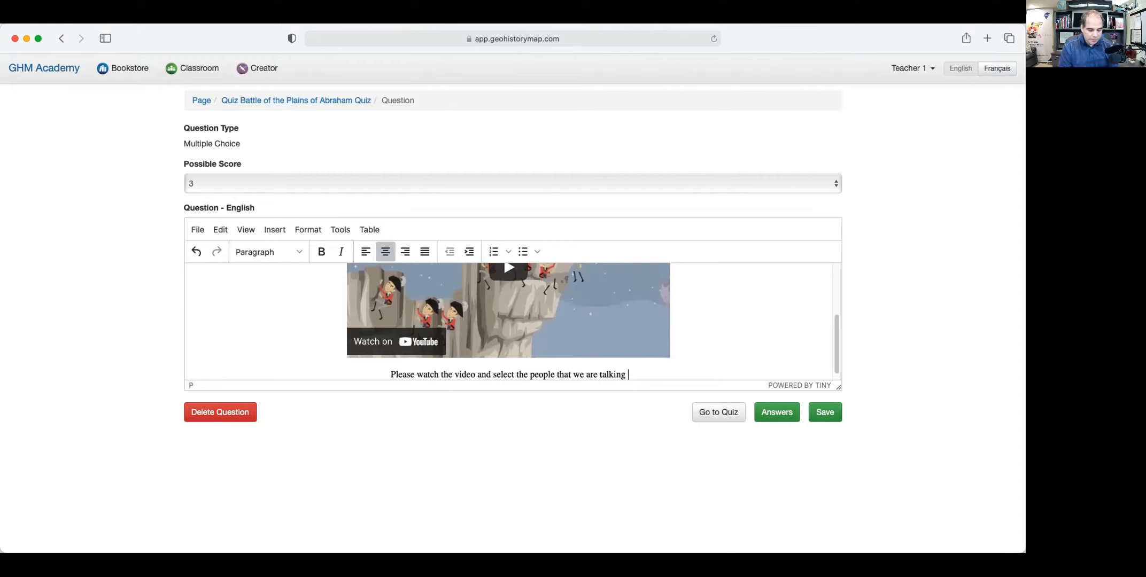
type(" about i")
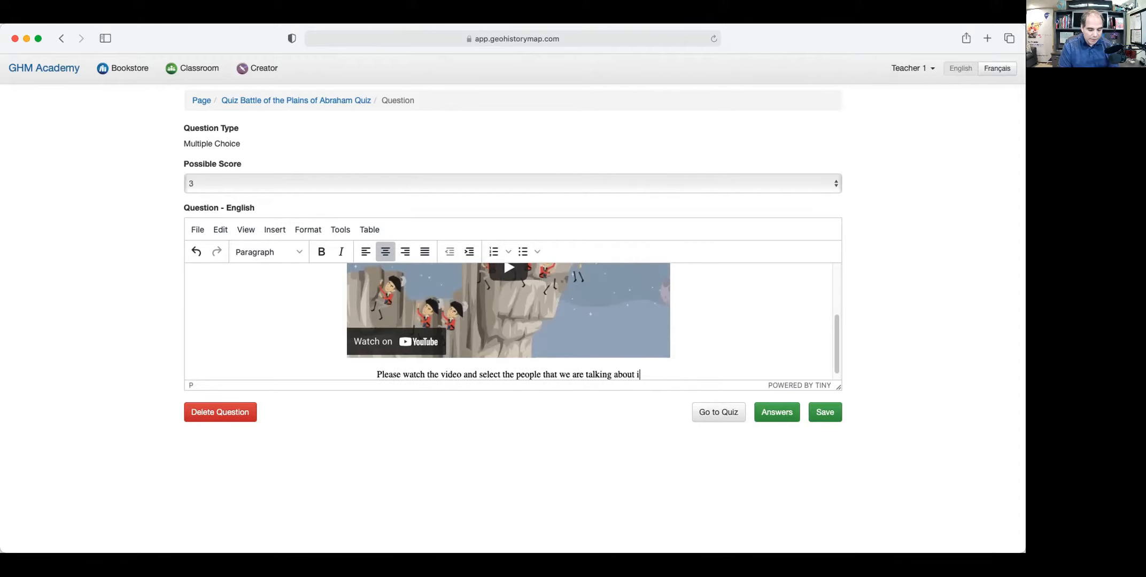
type("n the")
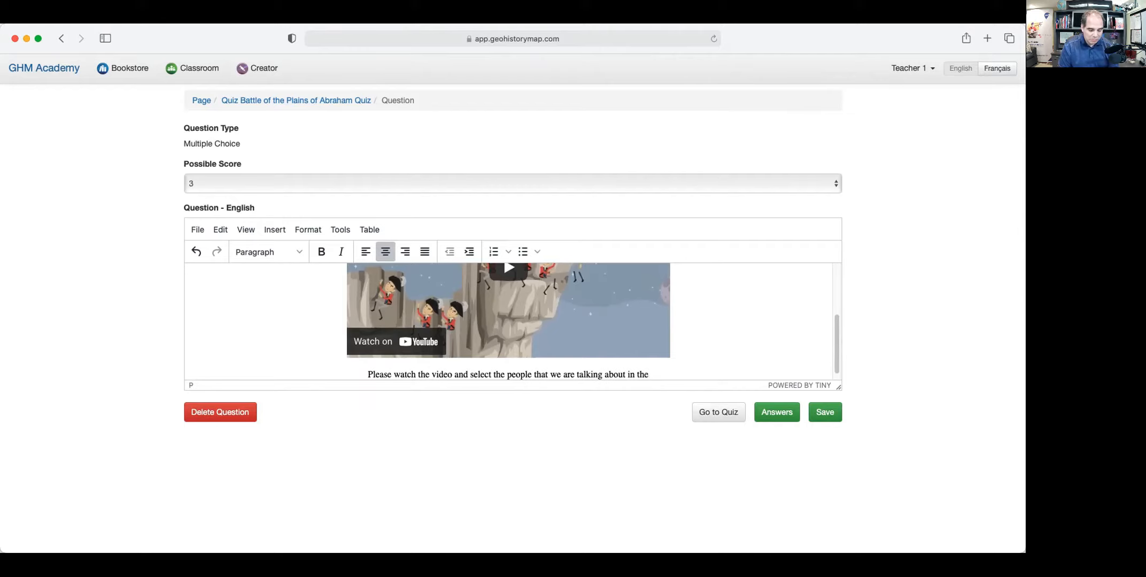
type(" an")
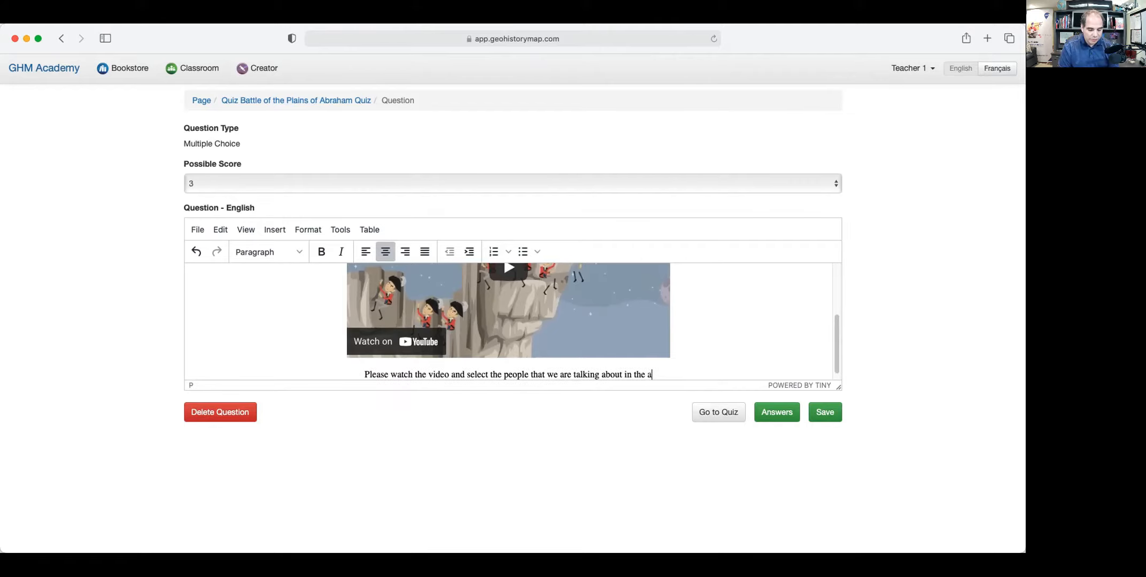
type("wsers")
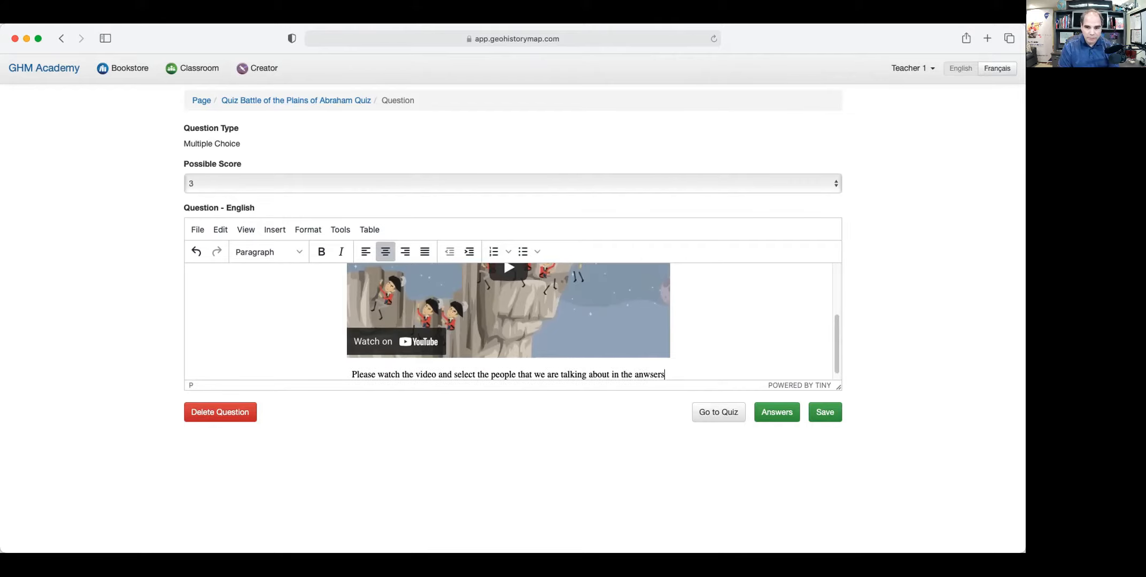
type(" bel")
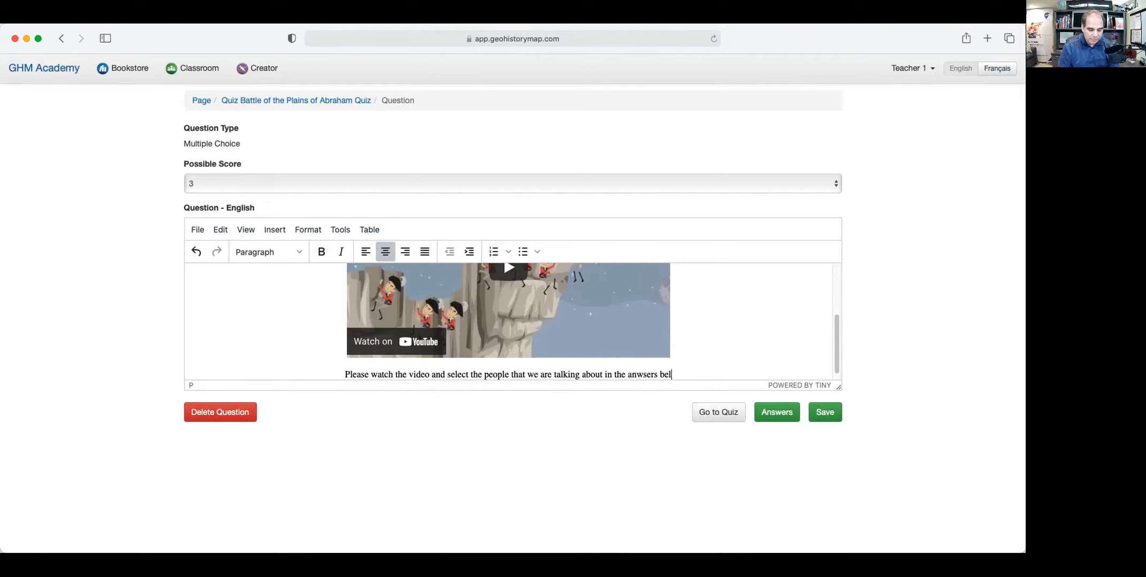
type("ow?")
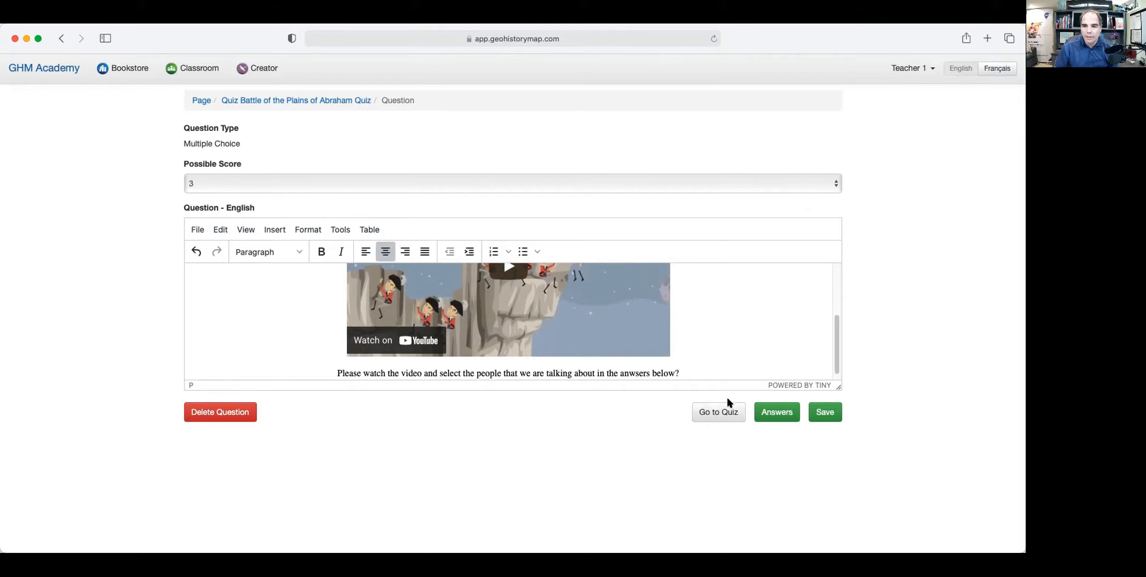
left_click(780, 412)
Set the type to 'Choose all that apply (multiple answers)', keeping partial marks for correct answers.
scroll(603, 394, "down", 3)
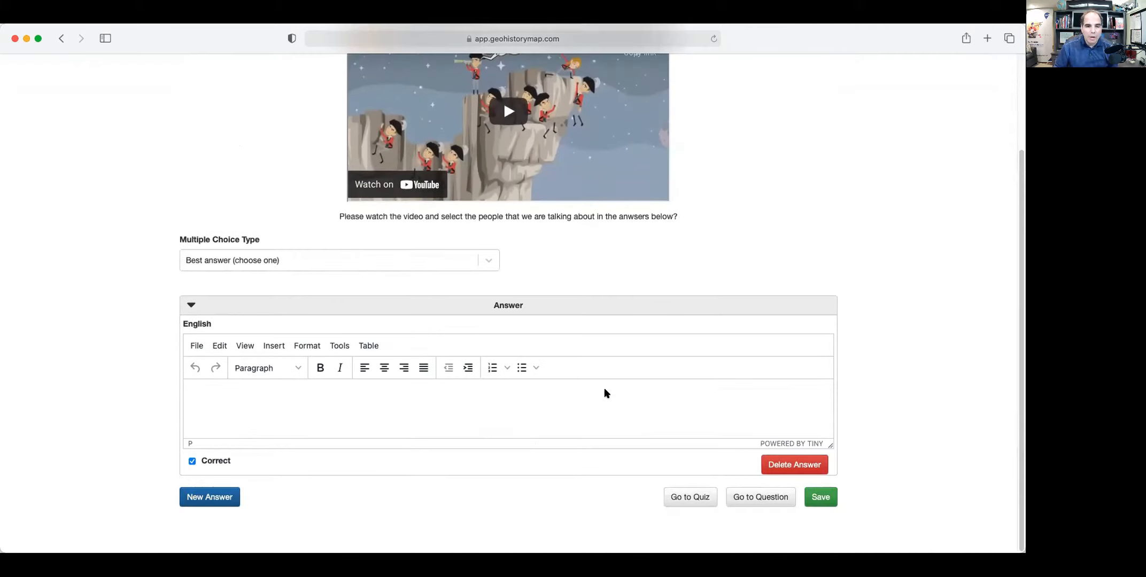
left_click(364, 258)
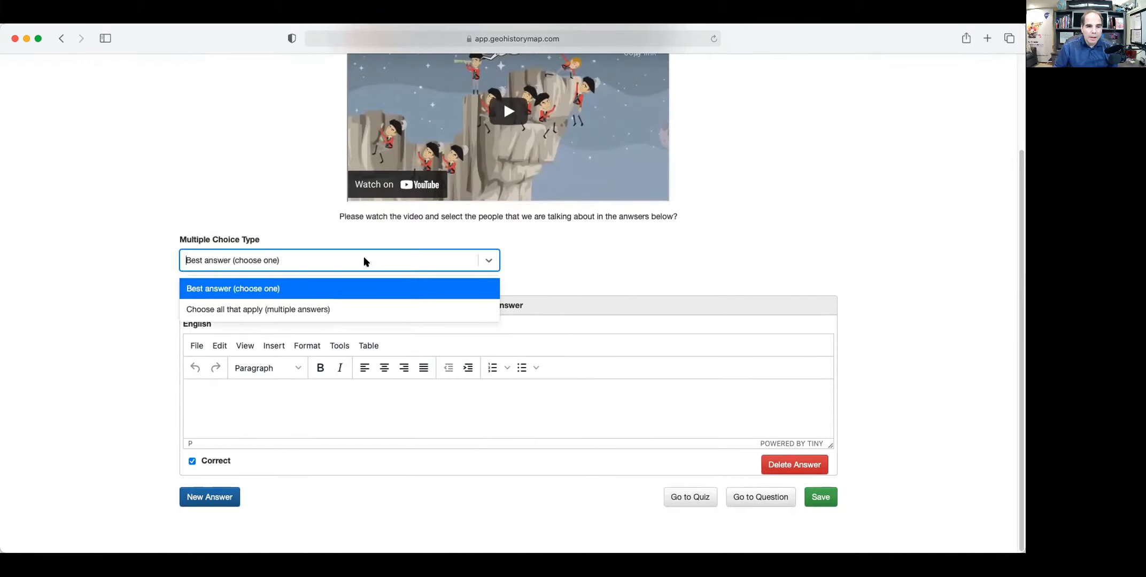
left_click(323, 310)
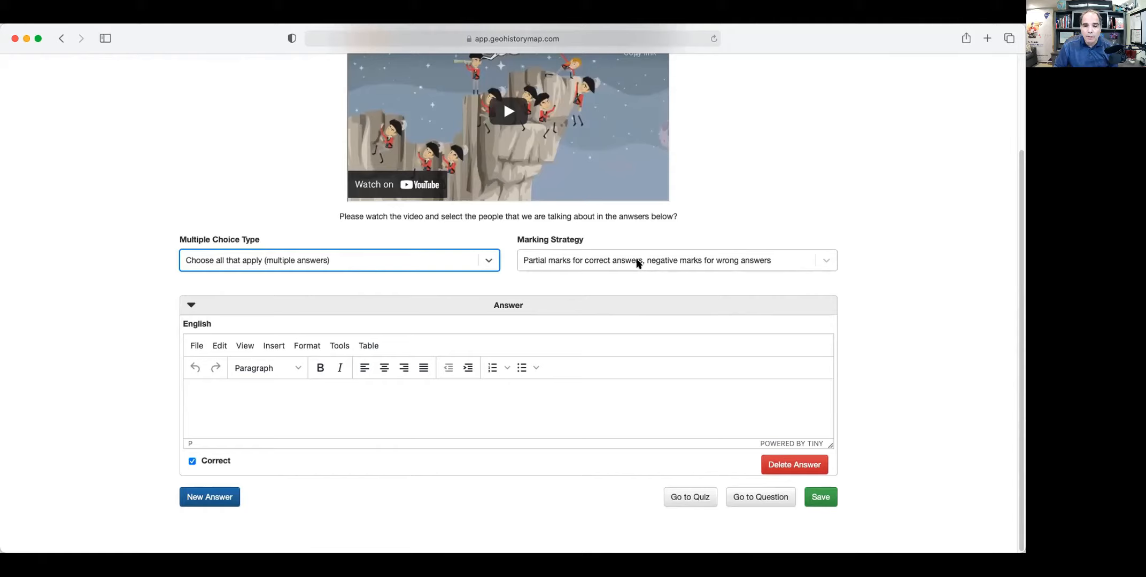
left_click(739, 270)
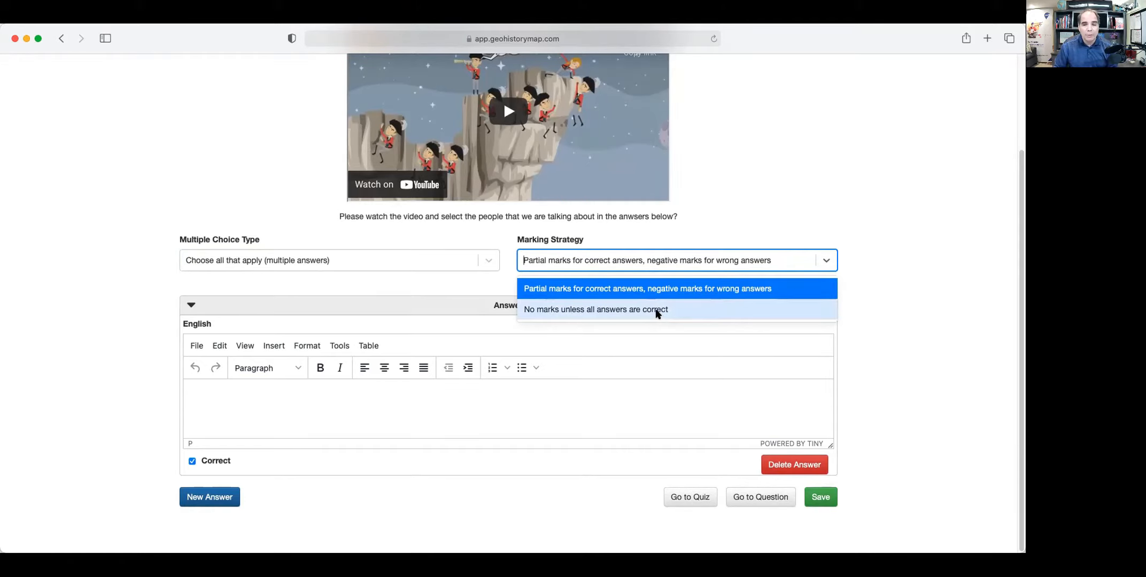
left_click(459, 282)
left_click(318, 387)
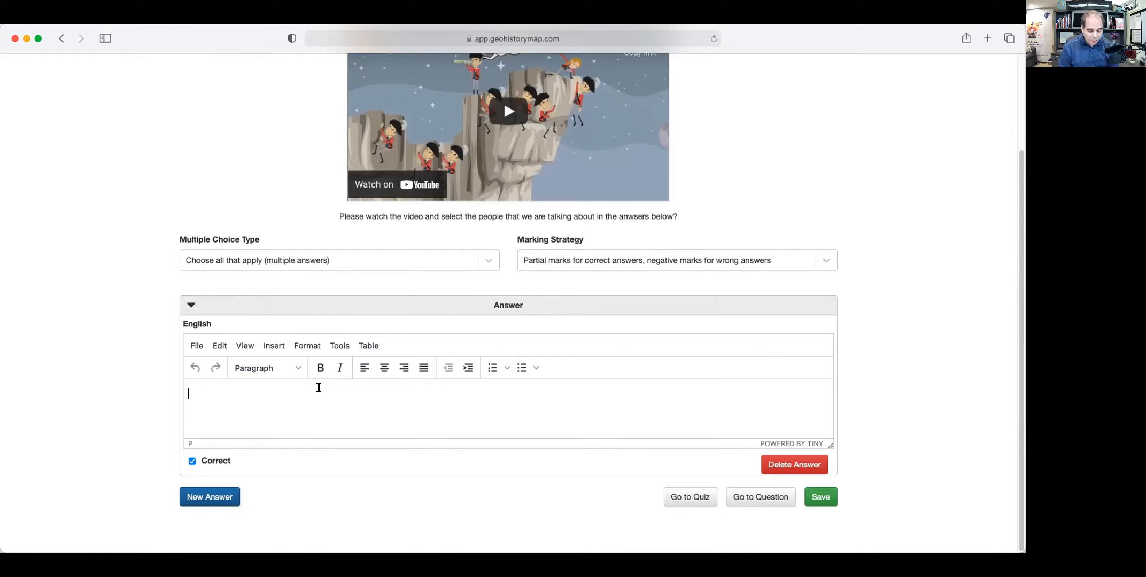
Add Jacques Cartier as an incorrect answer and MontCalm as a second answer.
type("Jacques Cartier")
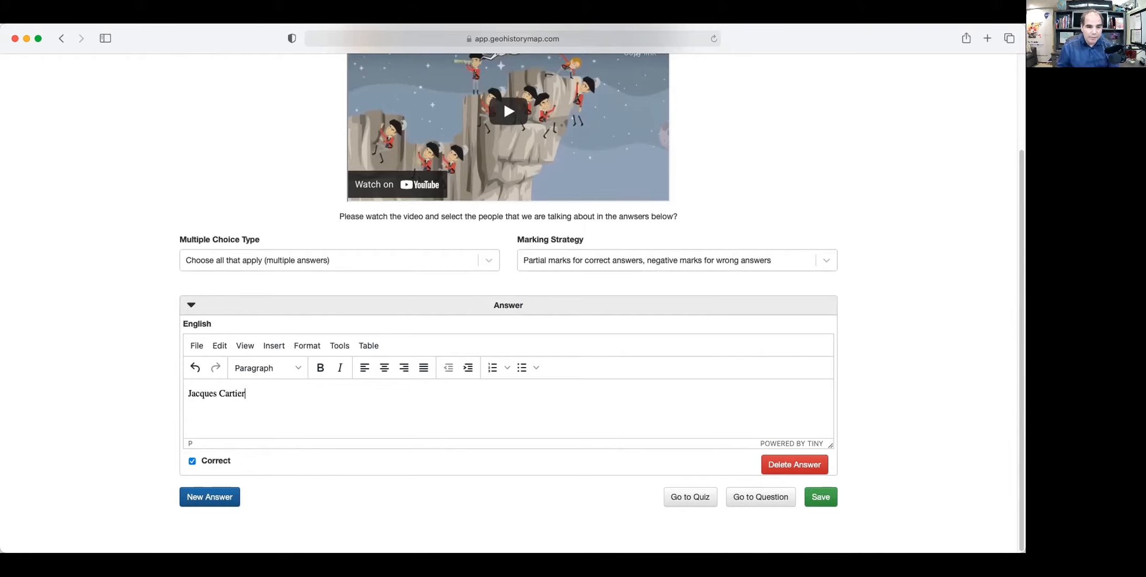
left_click(192, 462)
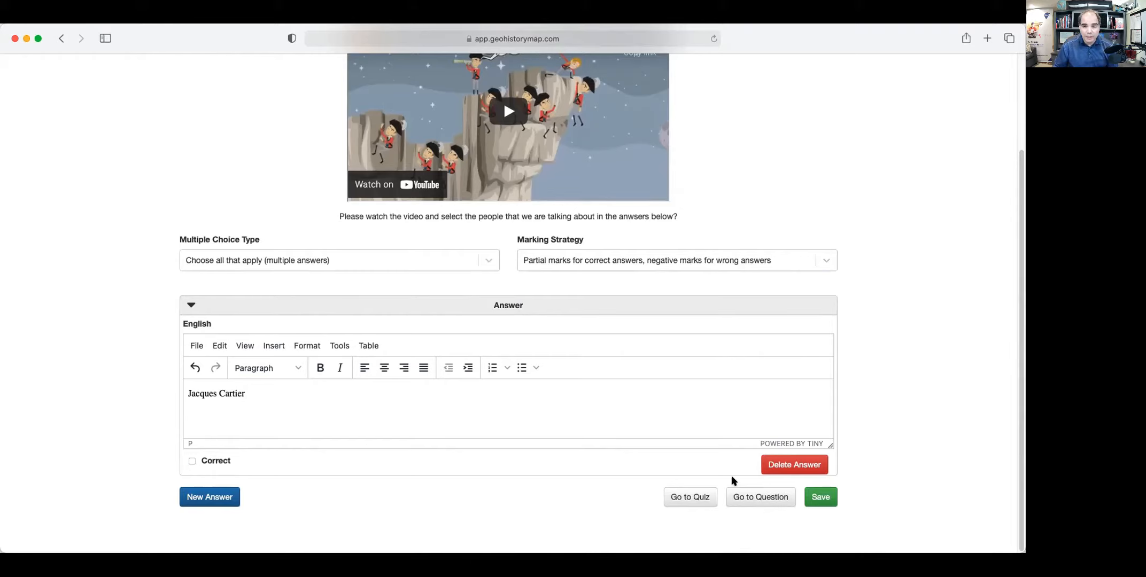
left_click(210, 498)
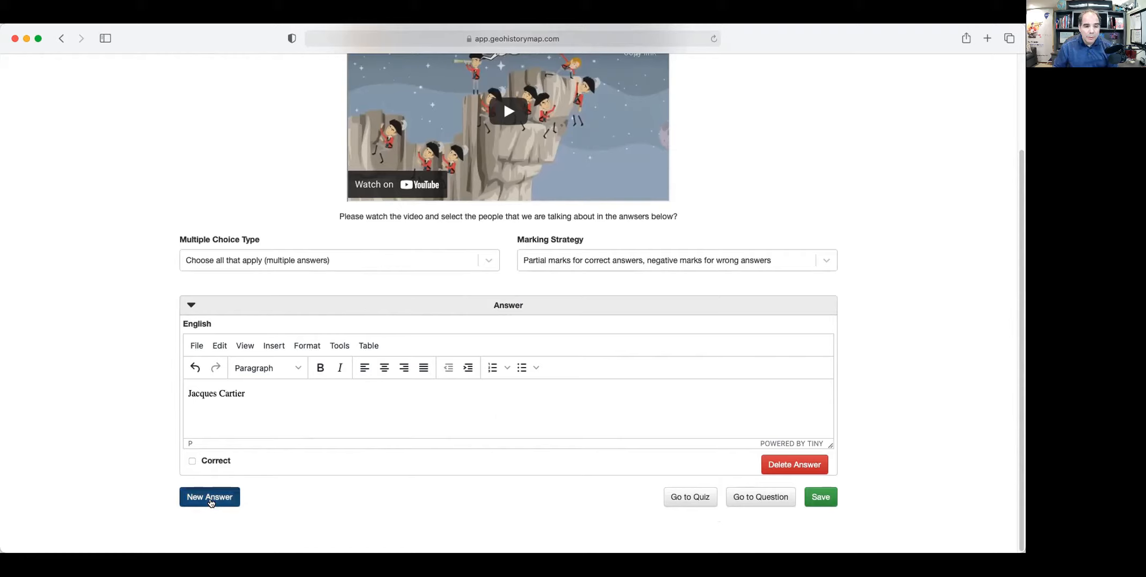
scroll(269, 486, "down", 5)
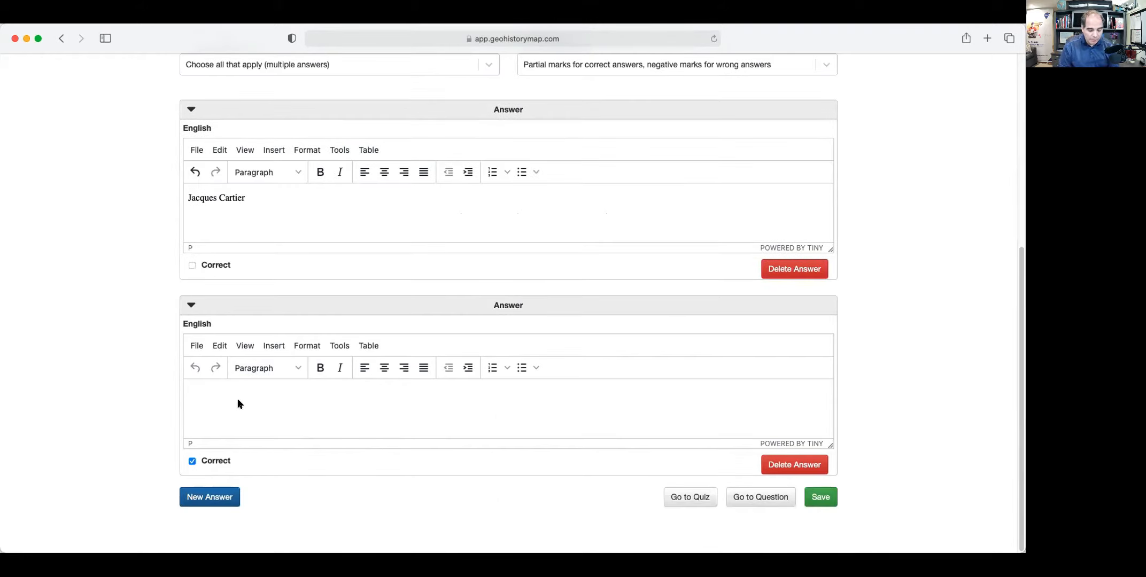
type("MontCalm")
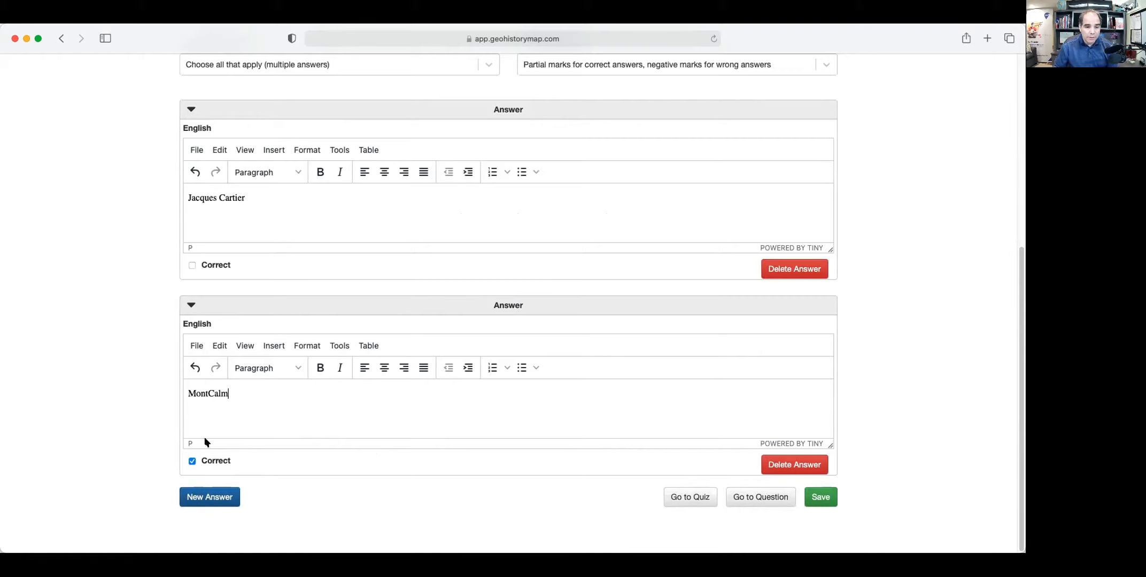
Add Wolf as a third answer and a decoy name as a fourth, incorrect answer.
left_click(209, 499)
scroll(269, 487, "down", 4)
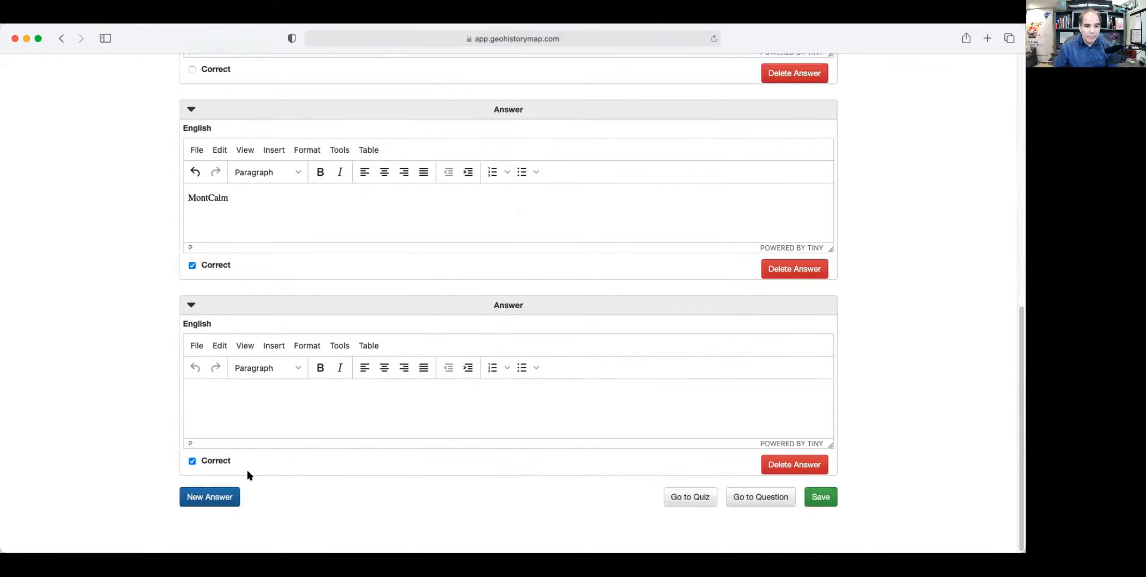
left_click(224, 388)
type("Wolf")
left_click(210, 497)
scroll(368, 463, "down", 4)
left_click(282, 407)
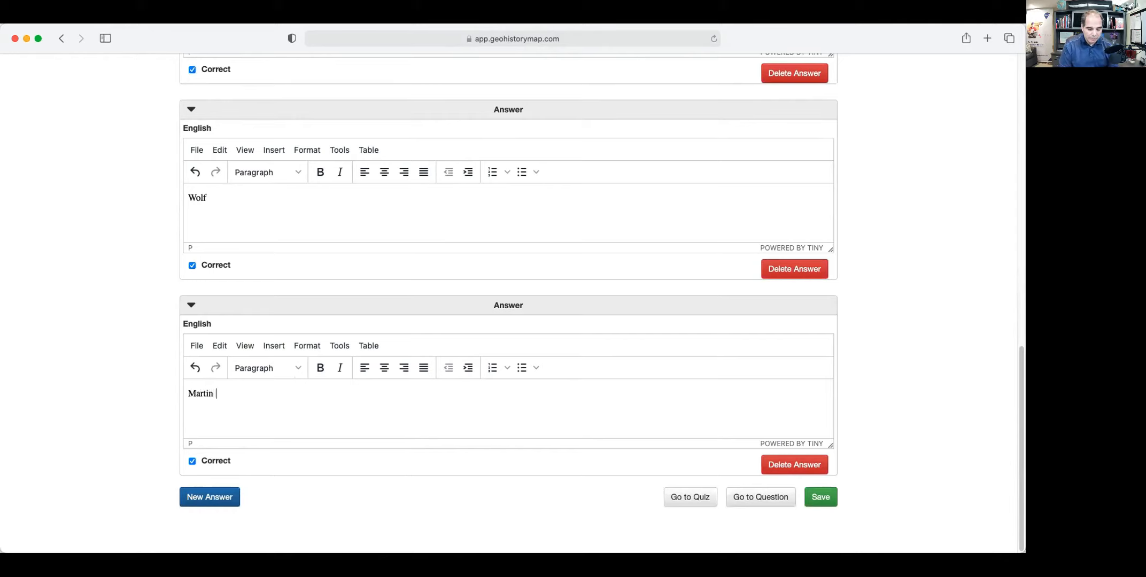
left_click(192, 461)
Save the four answers and return to the question overview.
scroll(614, 305, "up", 10)
scroll(609, 308, "down", 10)
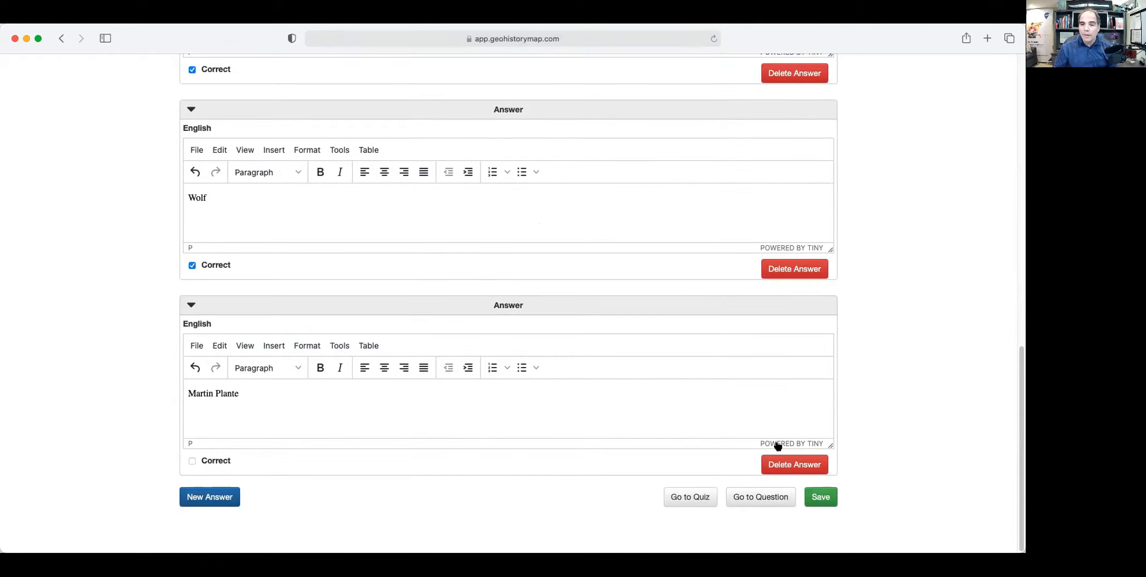
scroll(514, 342, "up", 10)
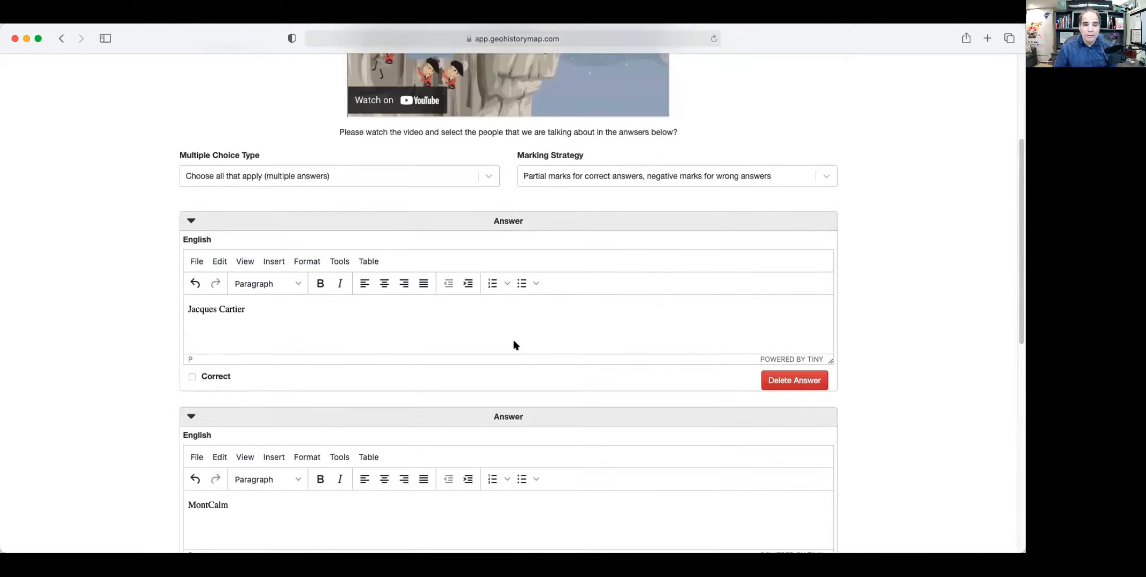
scroll(515, 347, "down", 4)
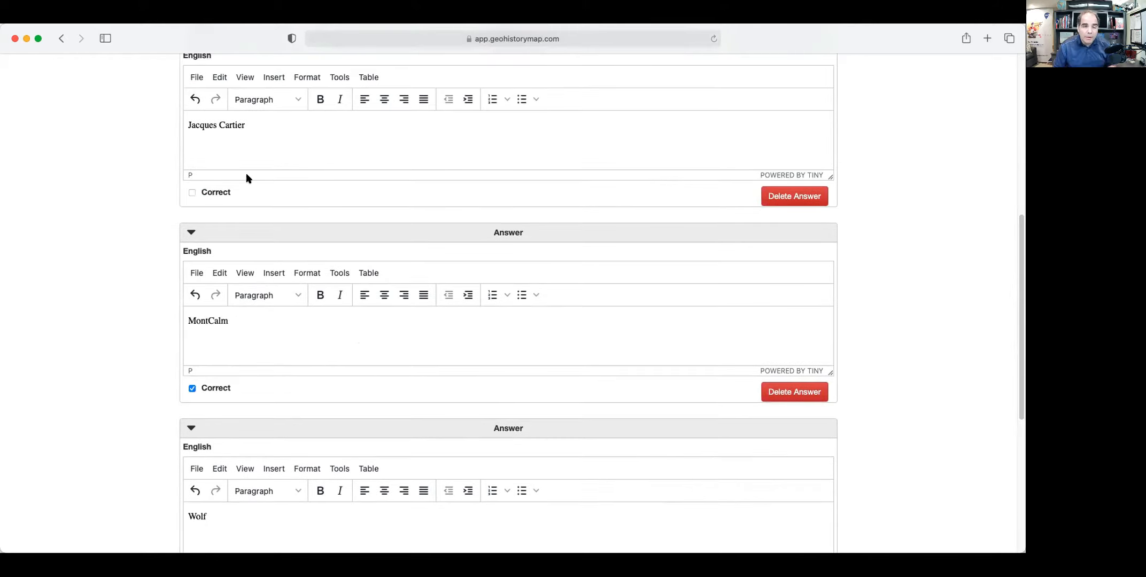
scroll(257, 427, "down", 5)
left_click(820, 534)
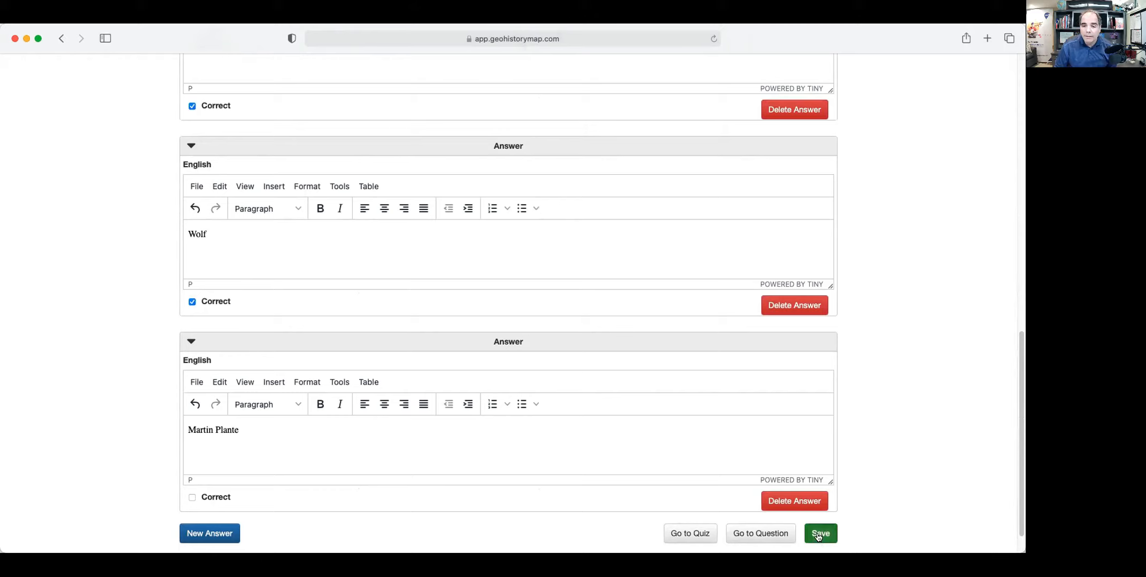
left_click(759, 534)
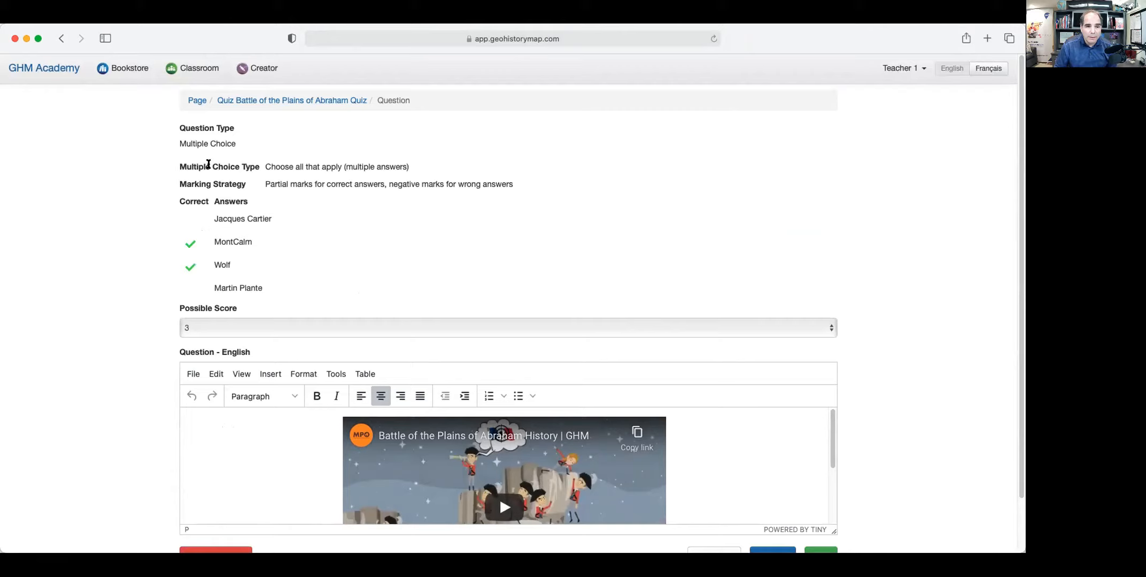
Highlight the Multiple Choice Type and Marking Strategy settings while explaining them.
left_click_drag(415, 168, 263, 167)
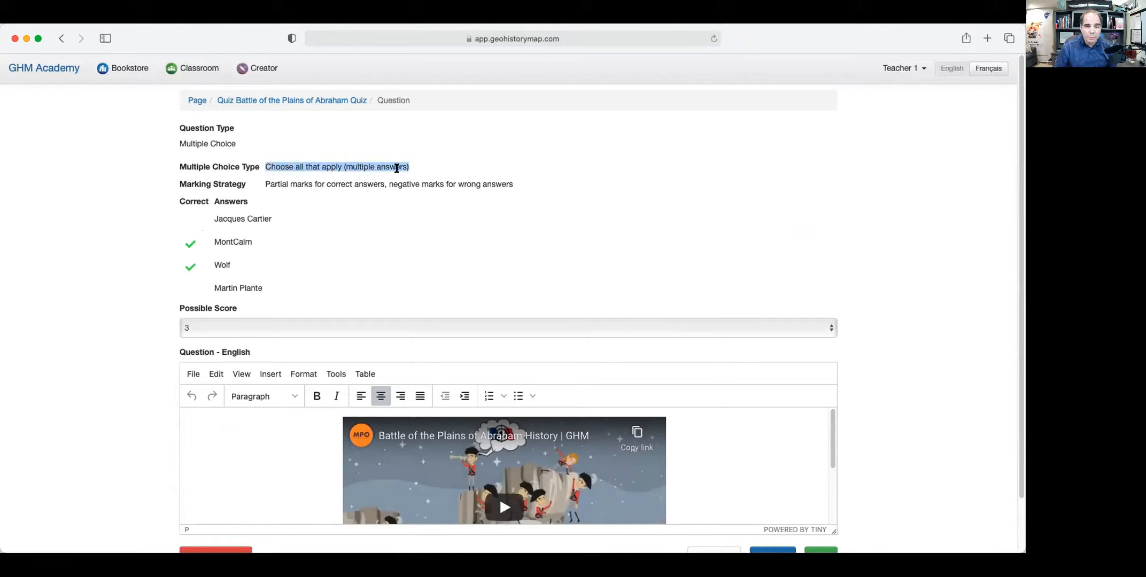
left_click(199, 185)
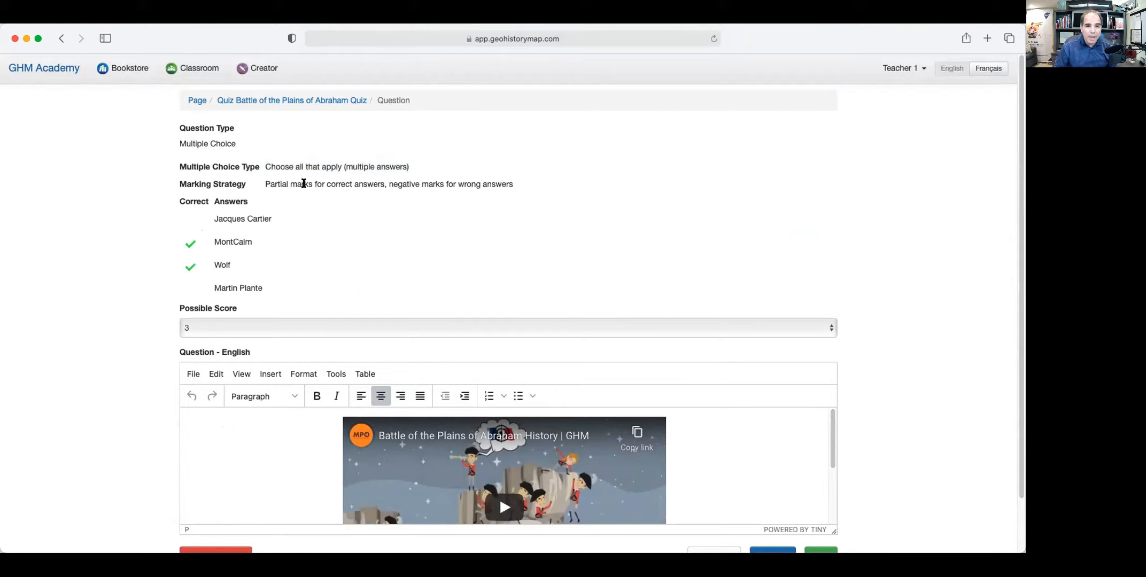
left_click_drag(514, 184, 256, 185)
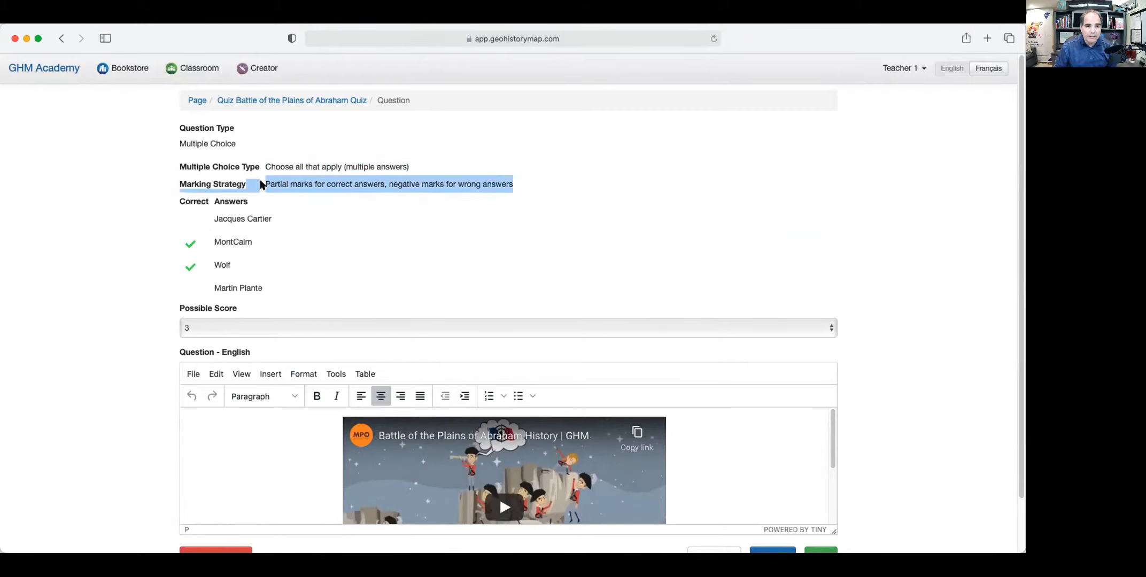
left_click(247, 186)
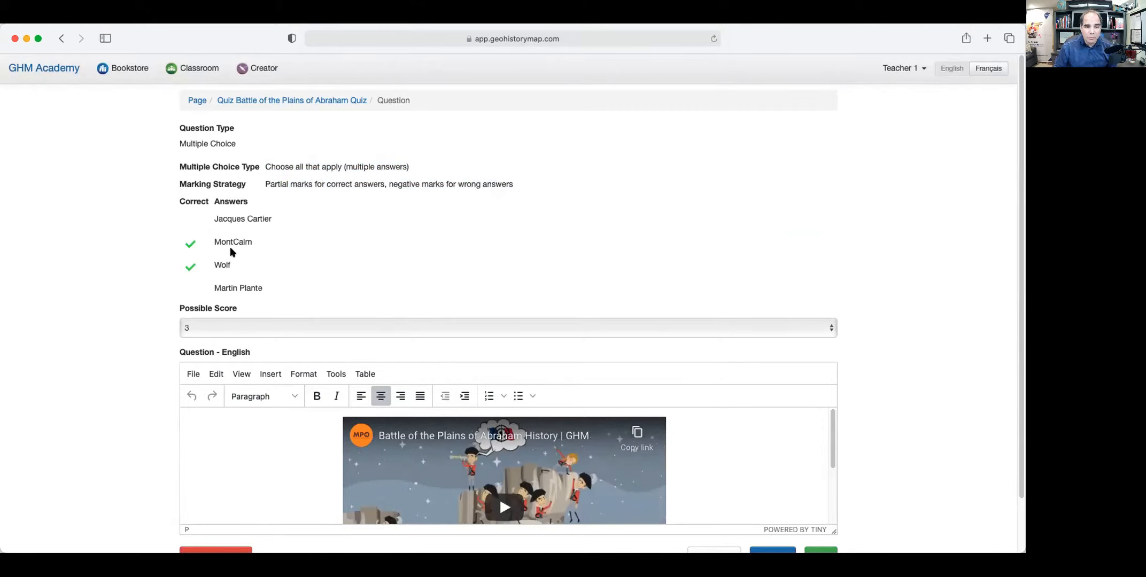
Highlight the MontCalm and Jacques Cartier answers, then go back to the quiz page.
left_click_drag(253, 242, 213, 238)
left_click(314, 230)
left_click_drag(216, 219, 260, 219)
left_click(262, 246)
scroll(309, 257, "down", 2)
scroll(504, 406, "down", 3)
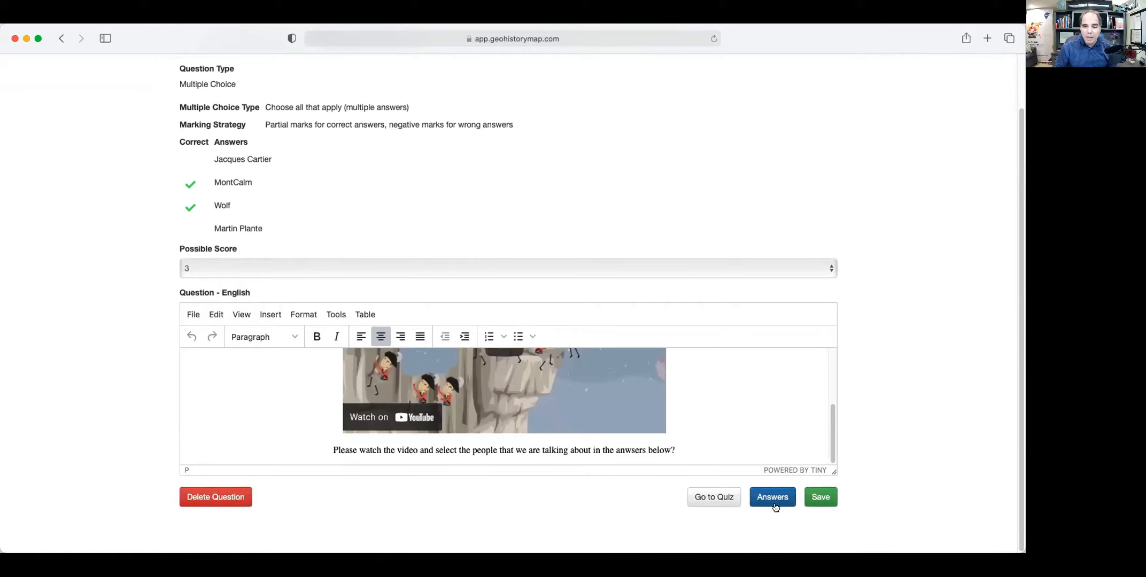
left_click(713, 498)
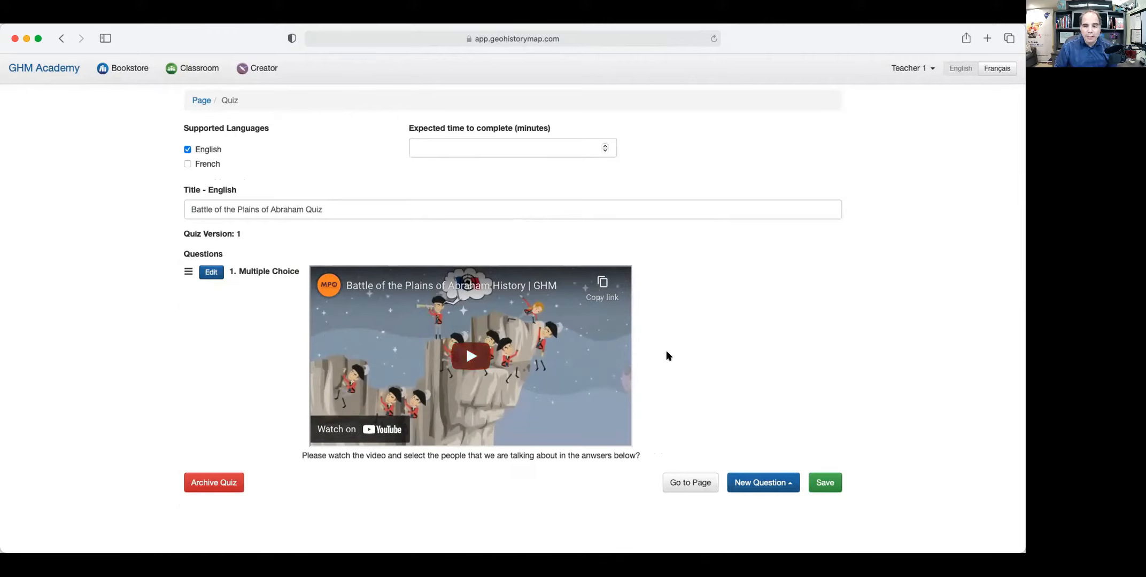
Add a new Fill in the Blanks question to the quiz.
left_click(777, 489)
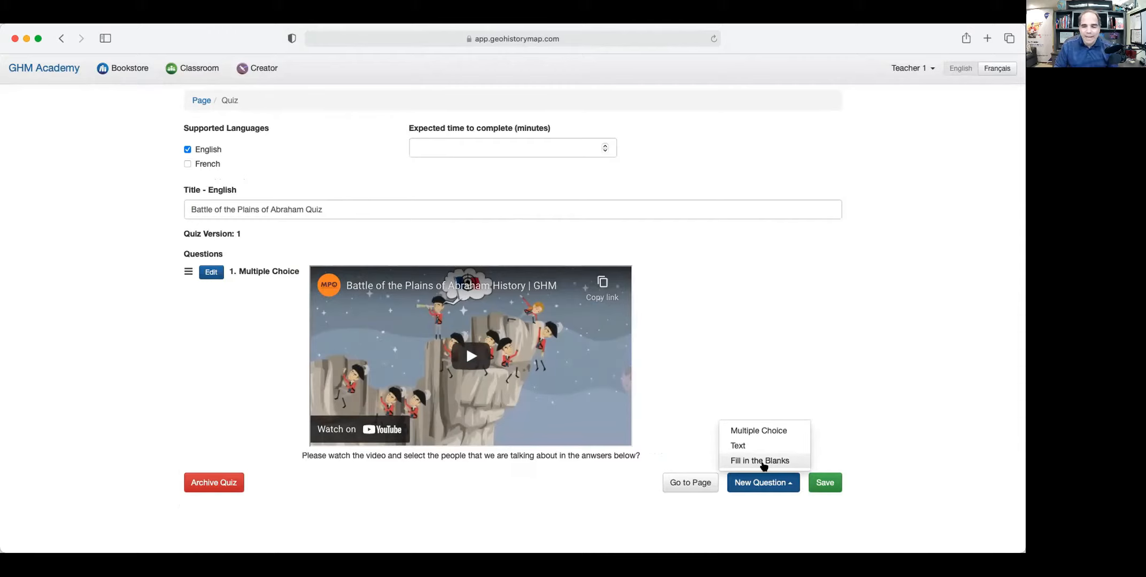
left_click(762, 463)
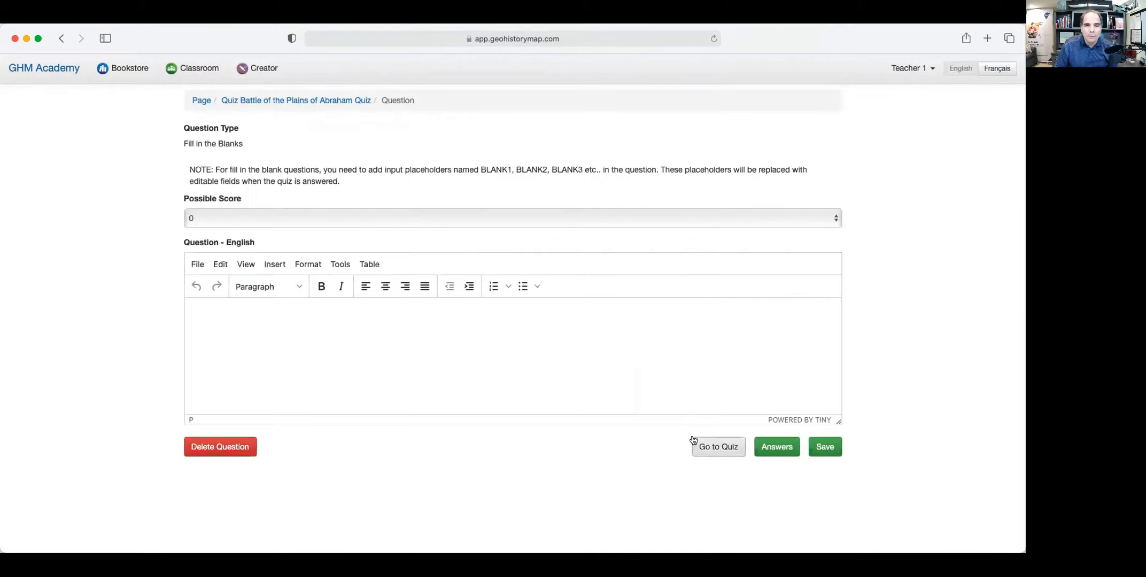
Set possible score to 3 and type 'Wolf was the BLANK1 of the British BLANK2.'.
left_click(475, 217)
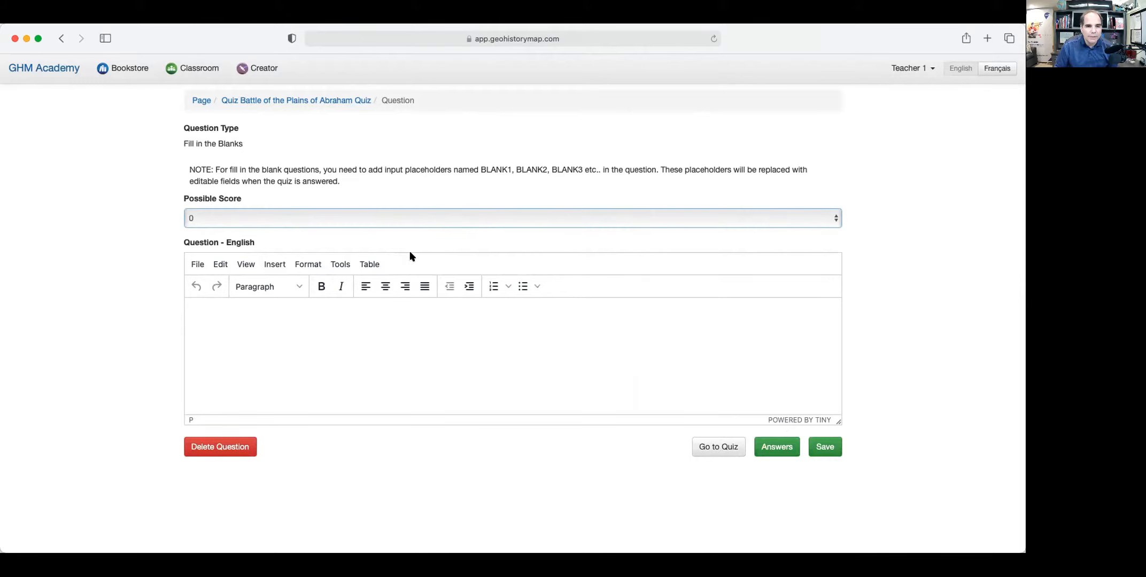
left_click(214, 309)
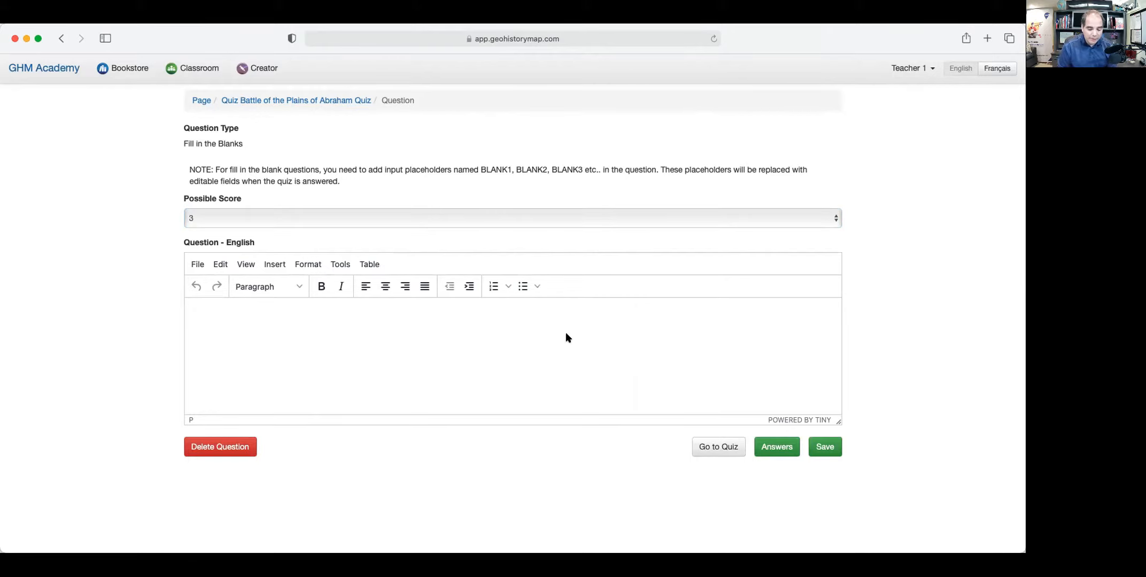
type("Ma")
key("BackSpace")
key("BackSpace")
key("BackSpace")
key("BackSpace")
key("BackSpace")
key("BackSpace")
type("Wo")
type("lf was the BLANK")
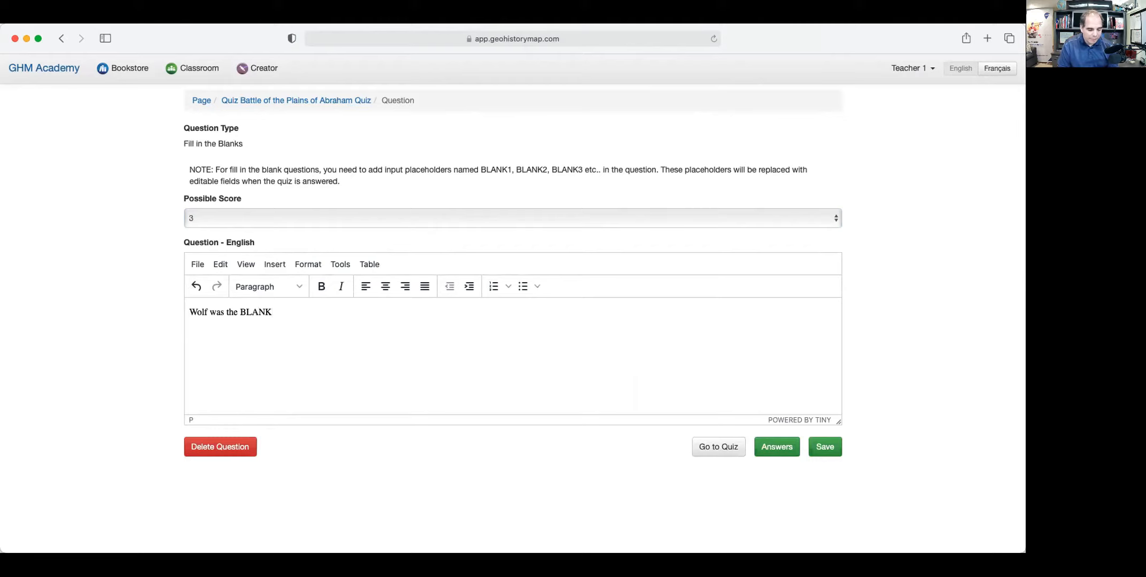
type("1")
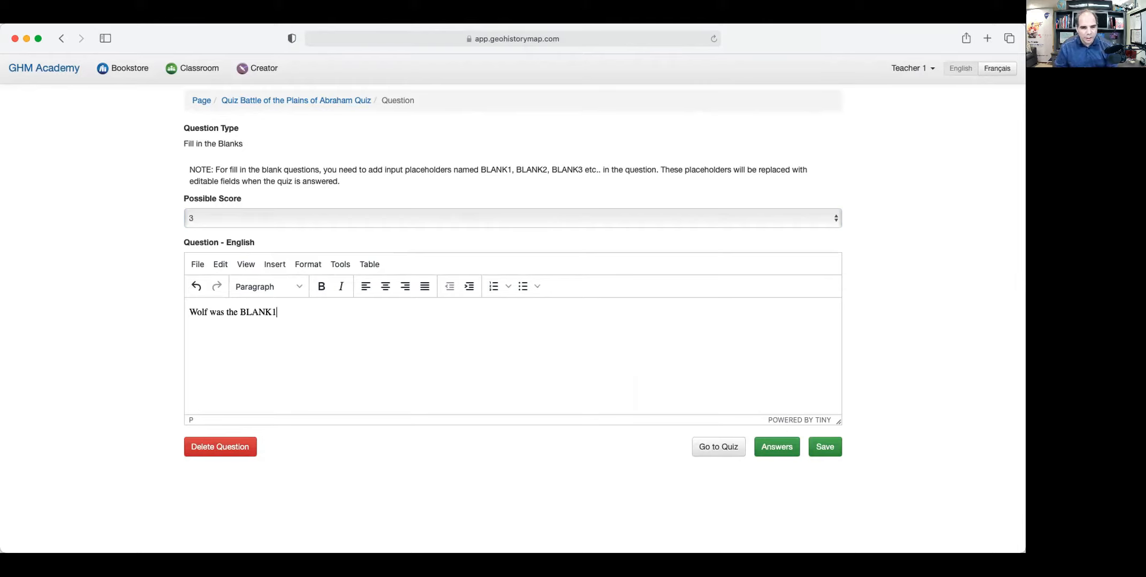
type("of the ")
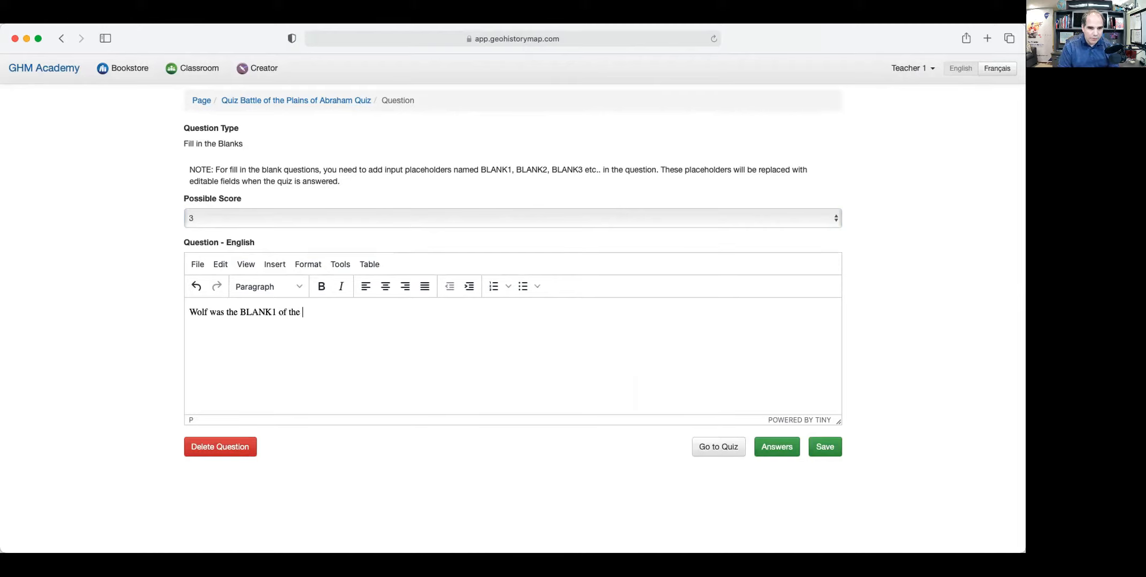
type("B")
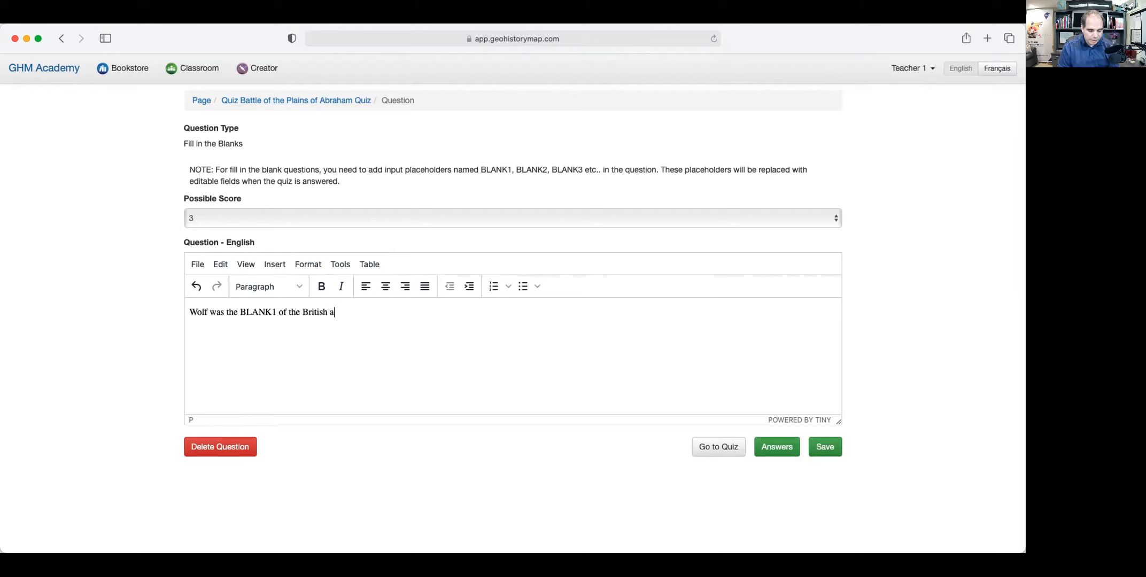
type("ritish BLAN")
type("K@")
type("2")
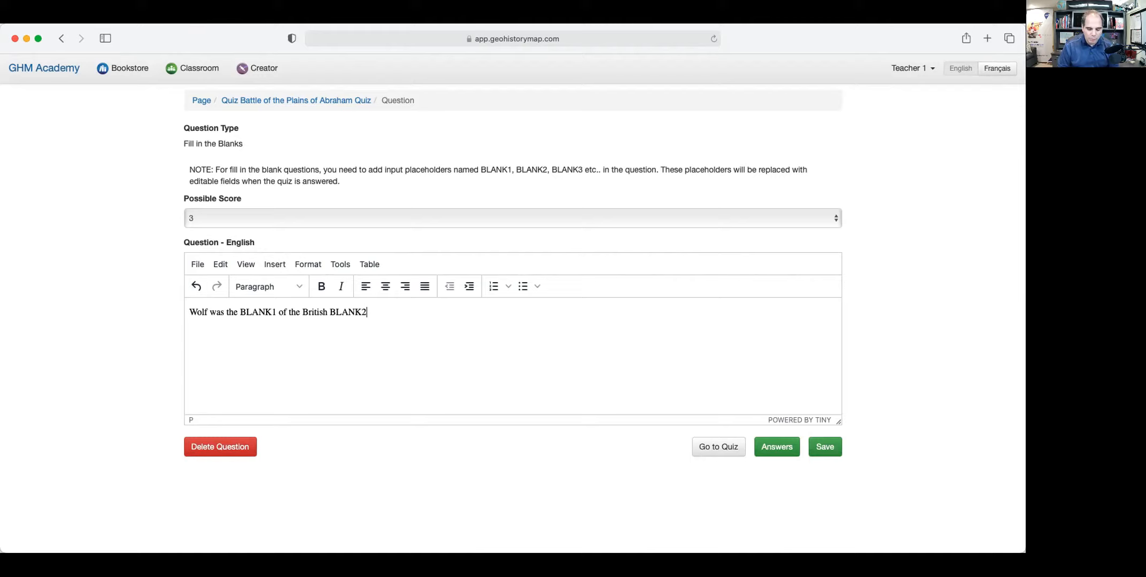
type(".")
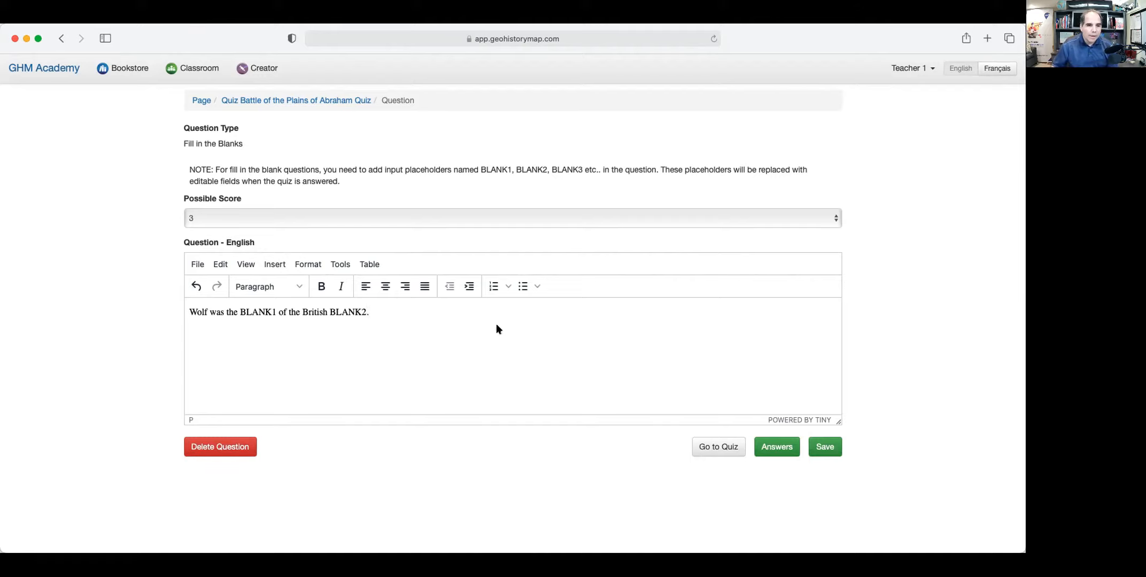
right_click(191, 311)
right_click(187, 308)
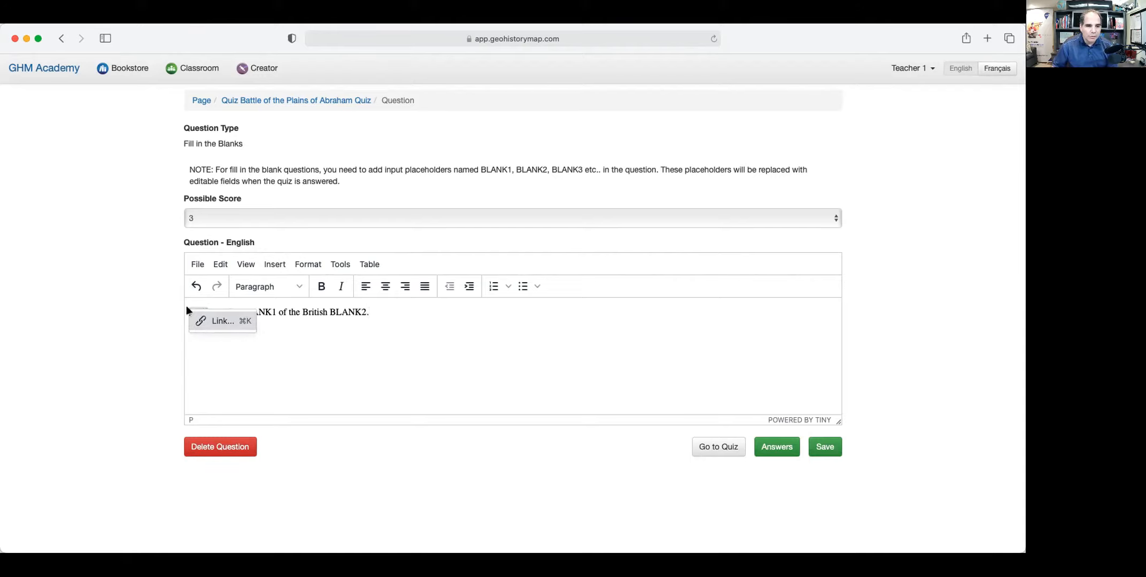
right_click(228, 299)
left_click(209, 309)
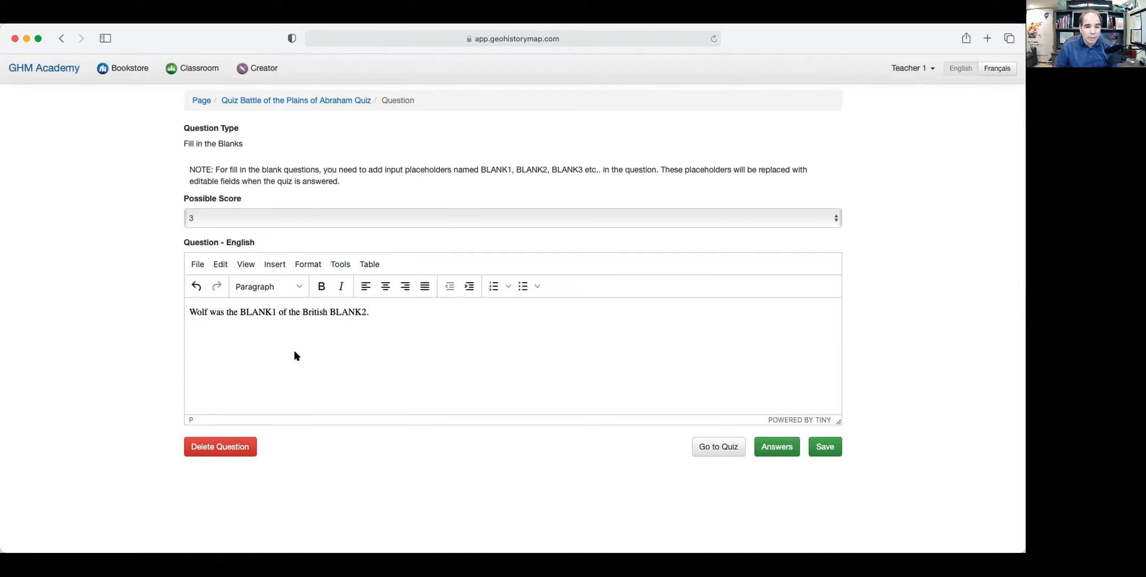
Add a second line: 'Montcalm is the BLANK3 of the BLANK4 BLANK5.'.
key("Return")
type("Montcalm is the BLAN")
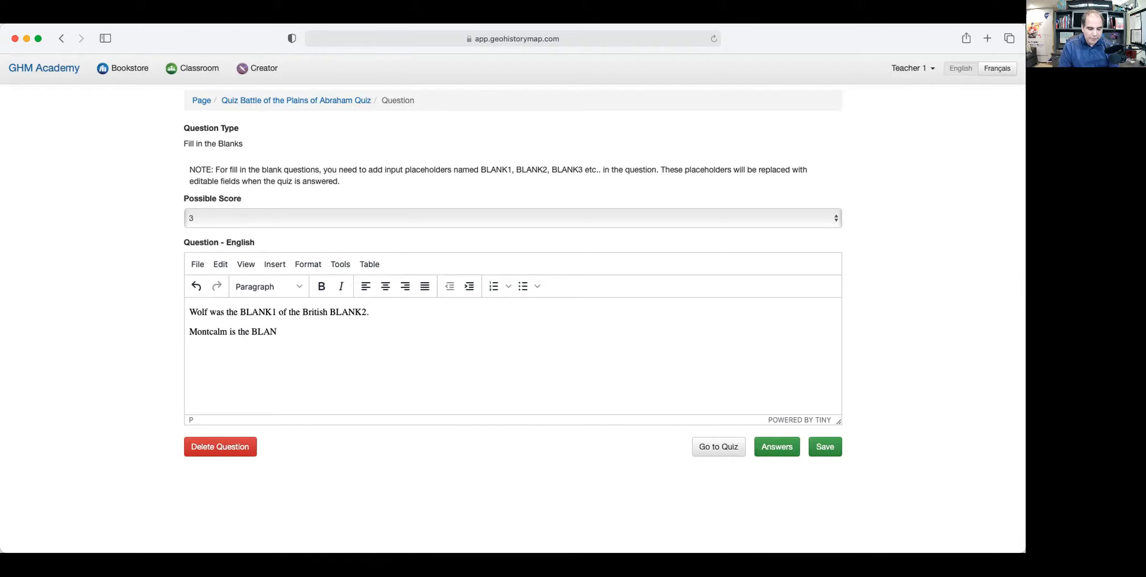
type("K3 of the F")
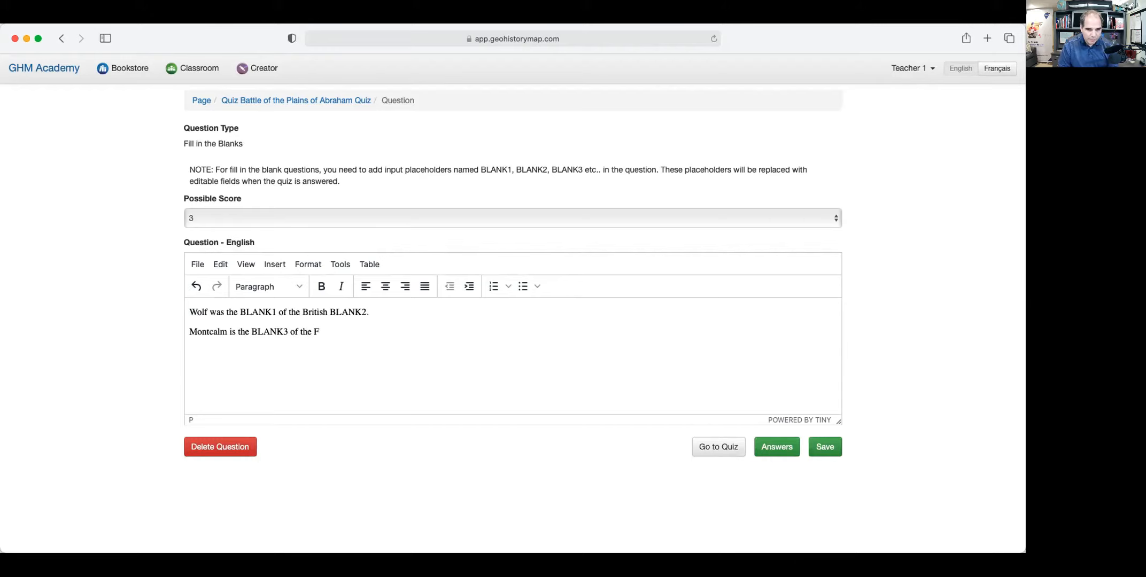
key("BackSpace")
type("BLANK4")
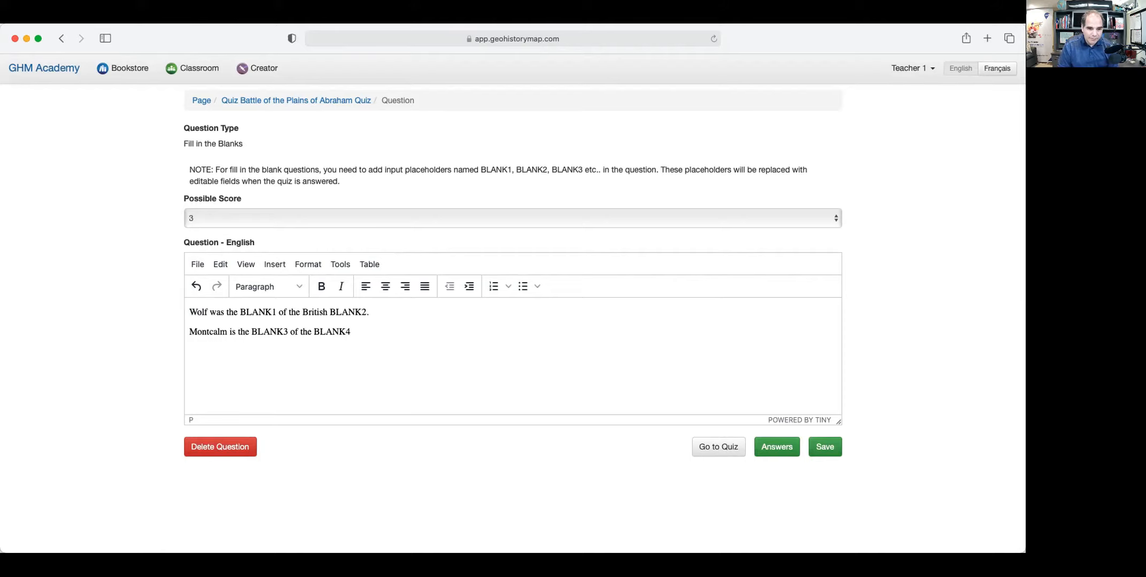
type("BLAN")
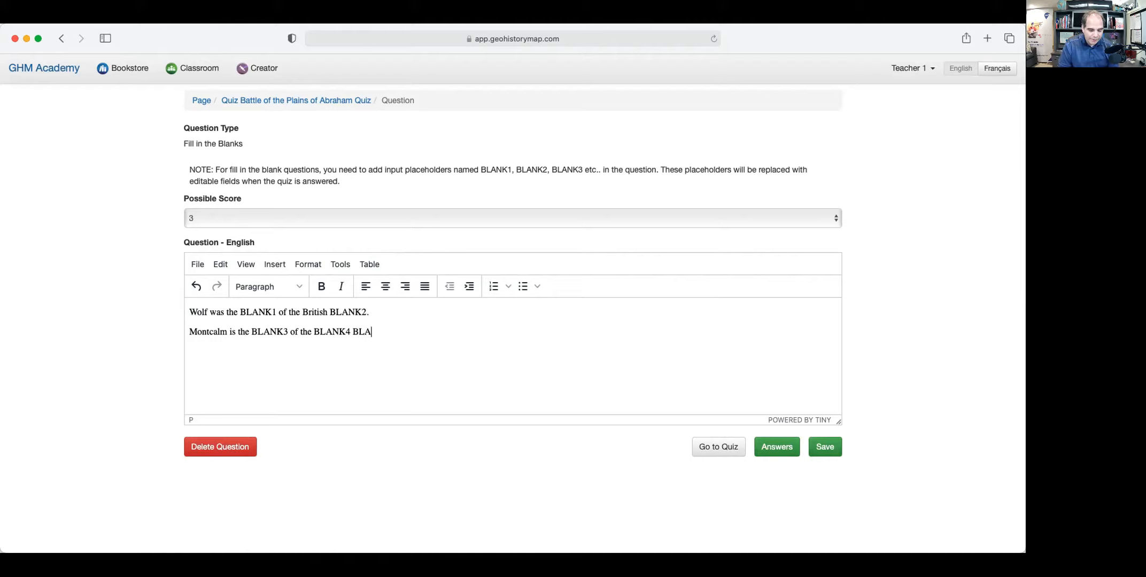
type("K")
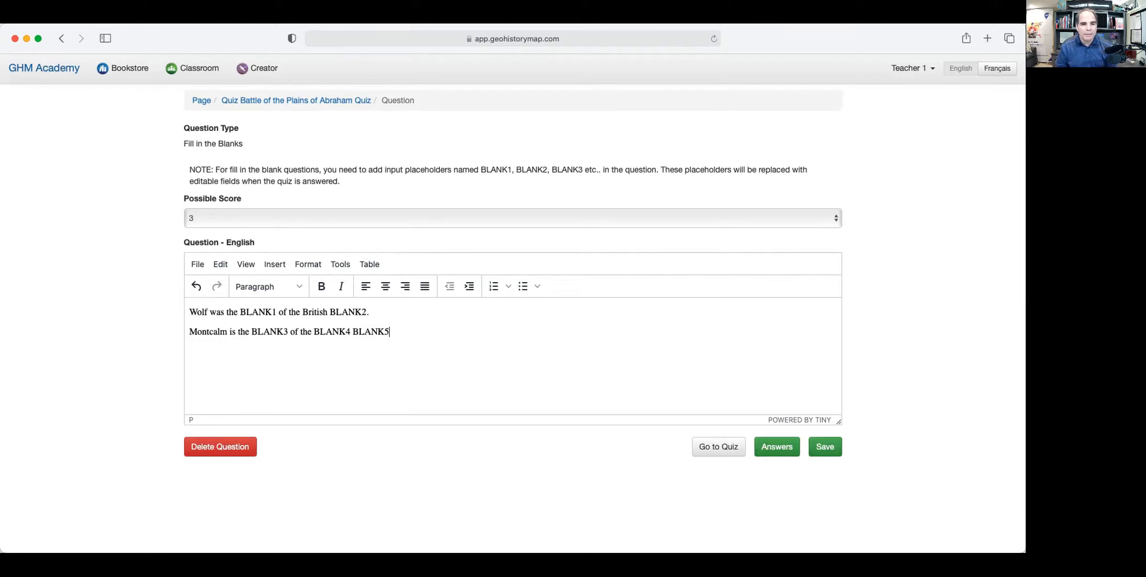
type("5.")
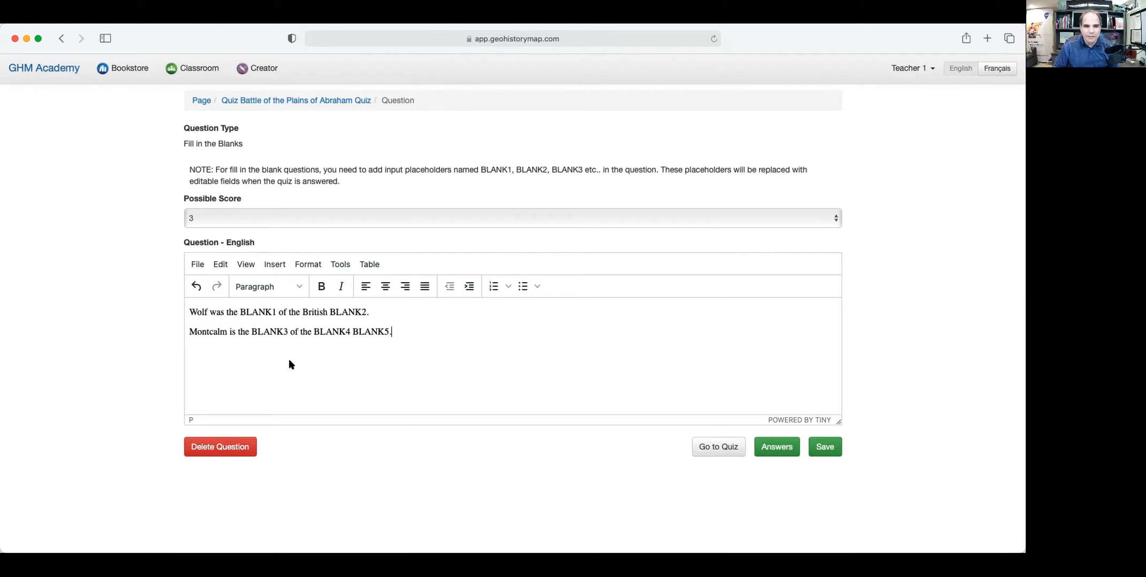
Give BLANK1 the answer 'general' and BLANK2 the answer 'army'.
left_click(775, 448)
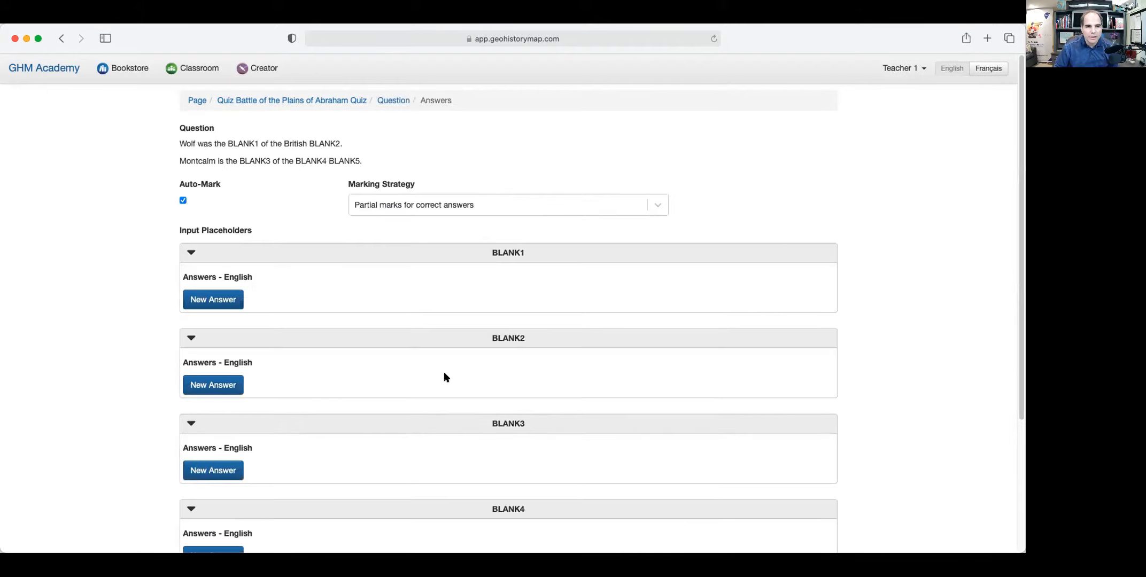
scroll(444, 376, "down", 5)
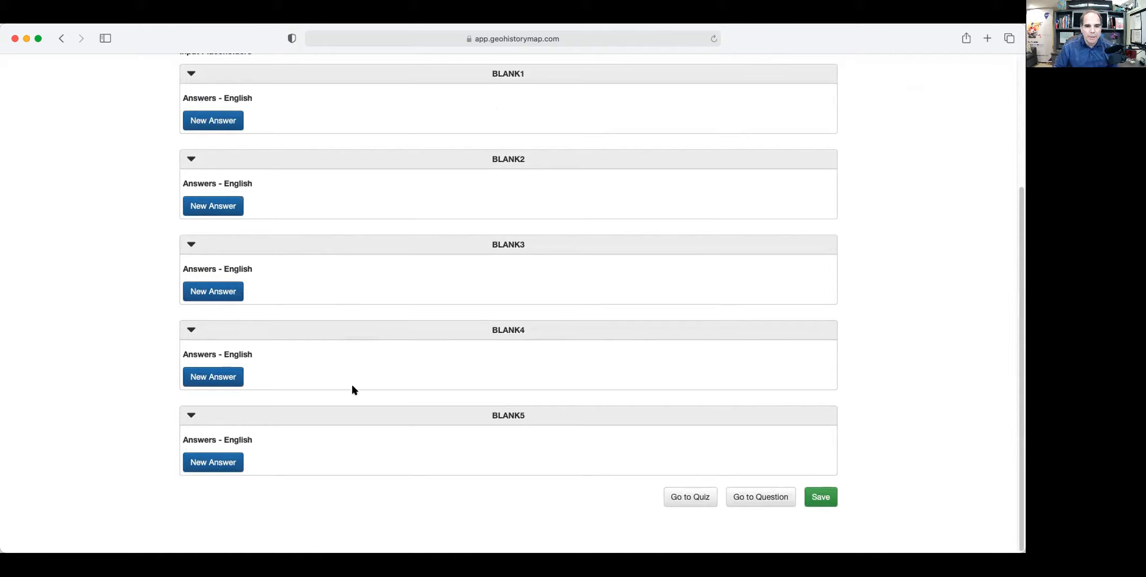
scroll(283, 186, "up", 1)
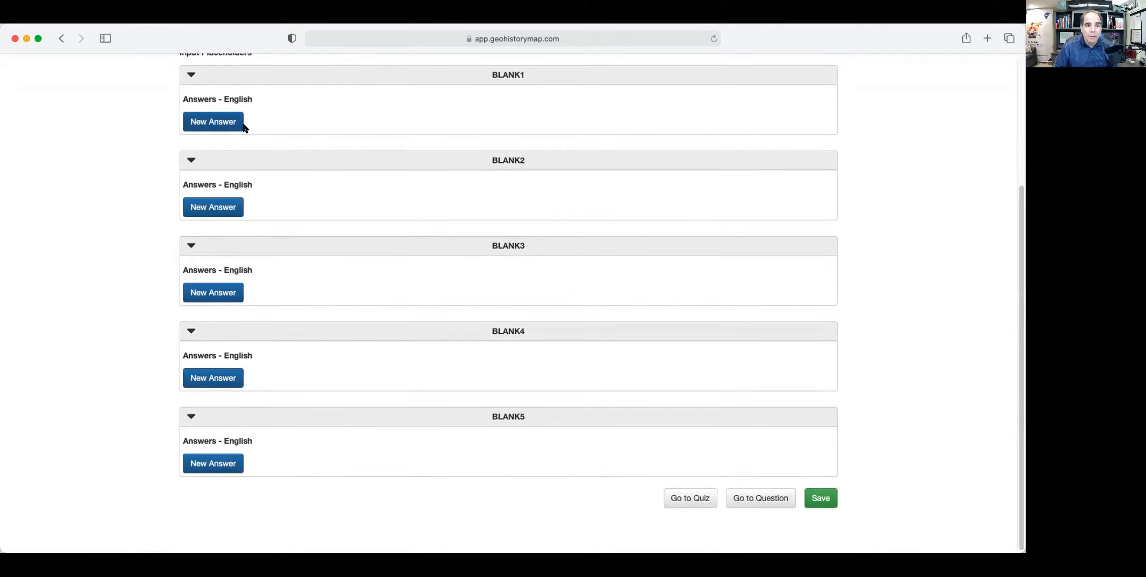
left_click(225, 123)
left_click(297, 120)
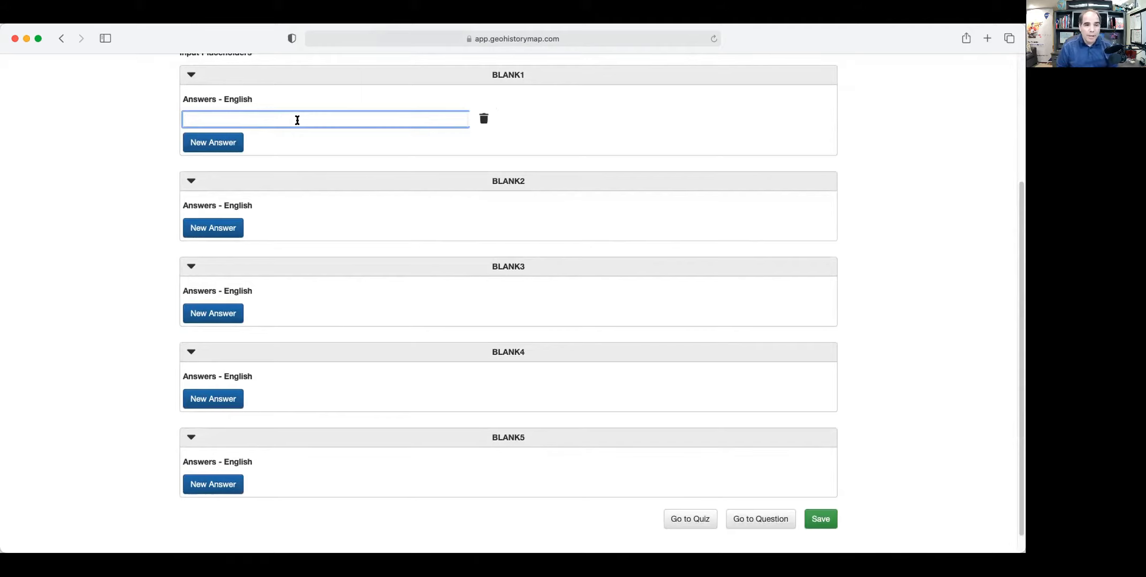
type("general")
left_click(222, 229)
left_click(230, 224)
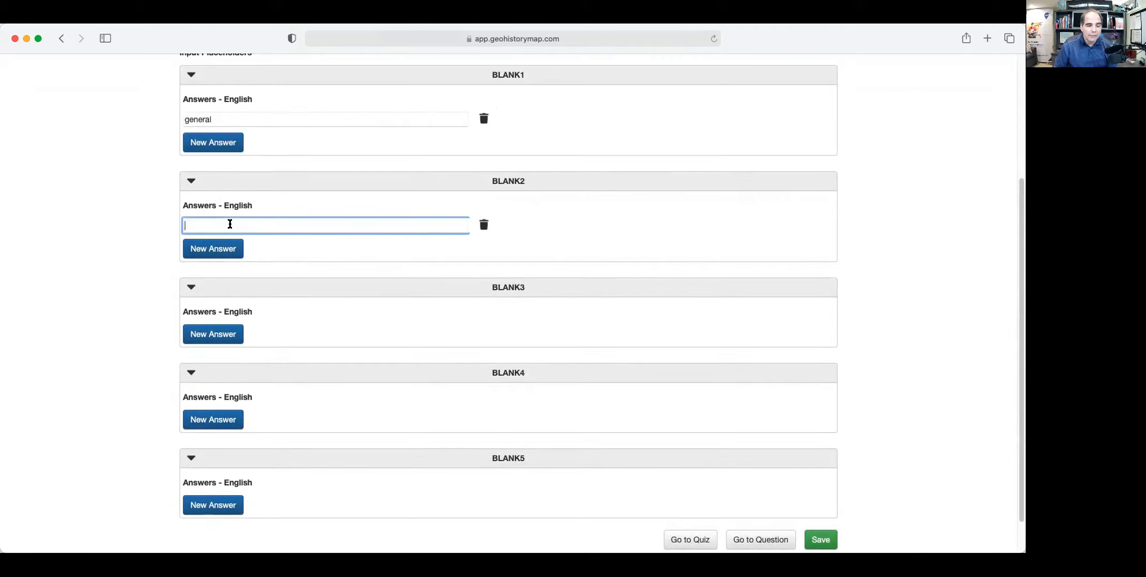
type("army")
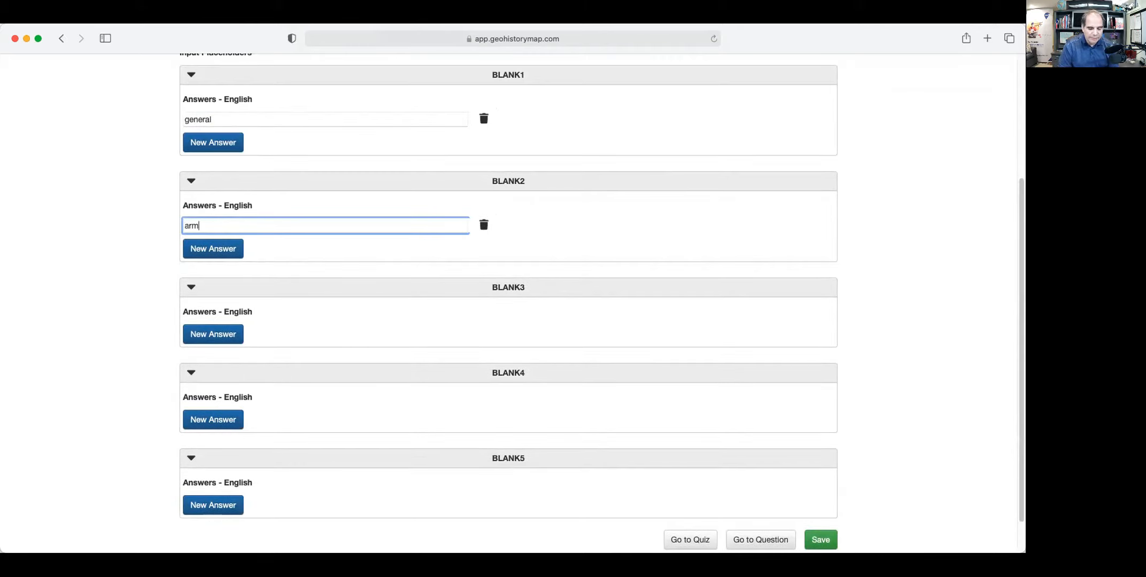
Give BLANK3 'general', BLANK4 'French' and BLANK5 'army' as answers.
scroll(269, 319, "down", 2)
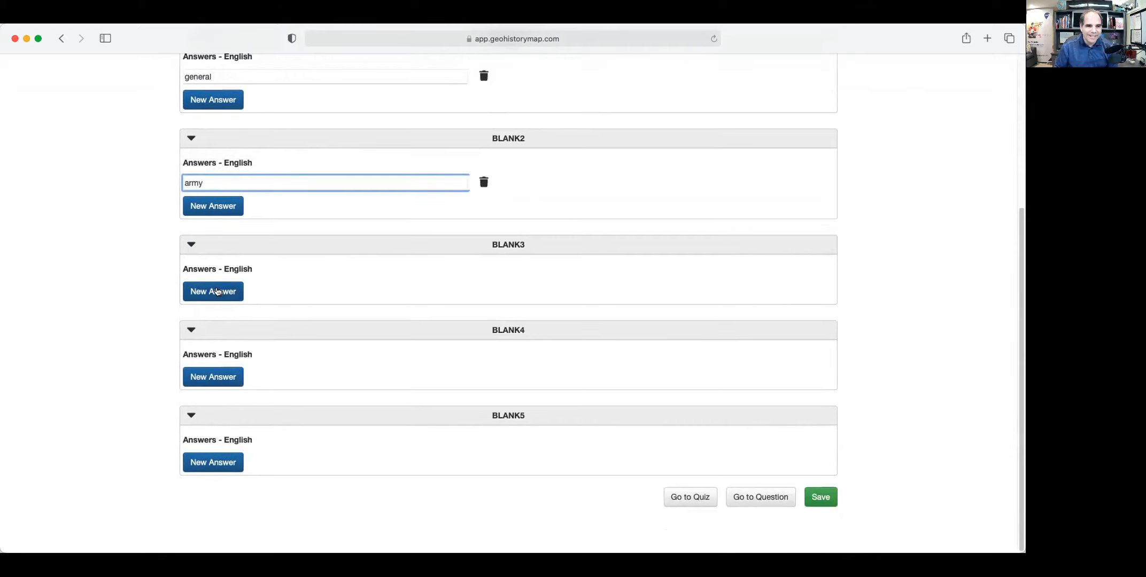
left_click(218, 291)
left_click(279, 288)
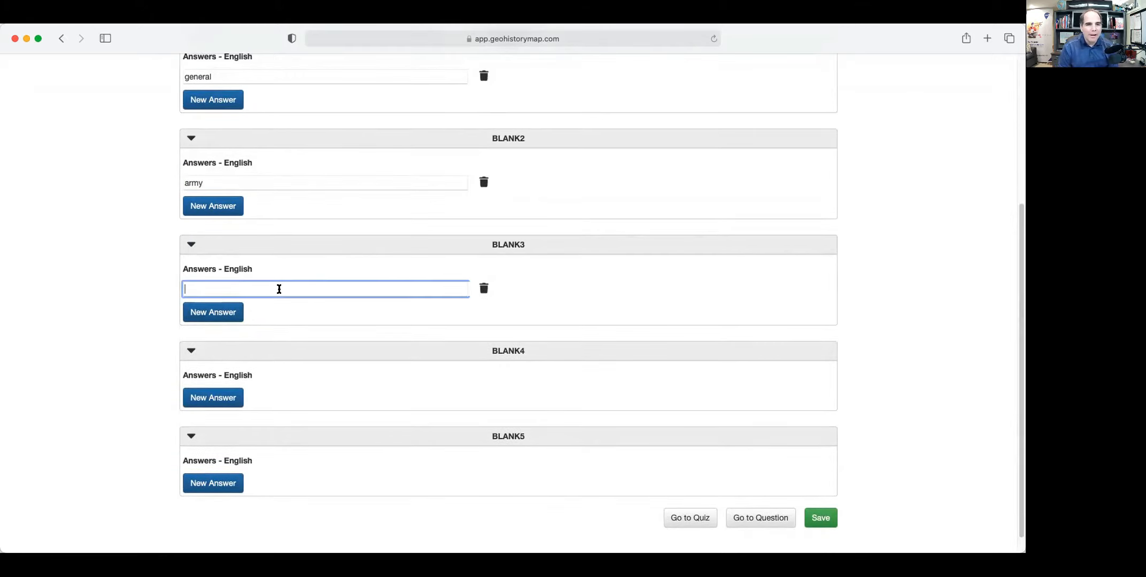
type("g")
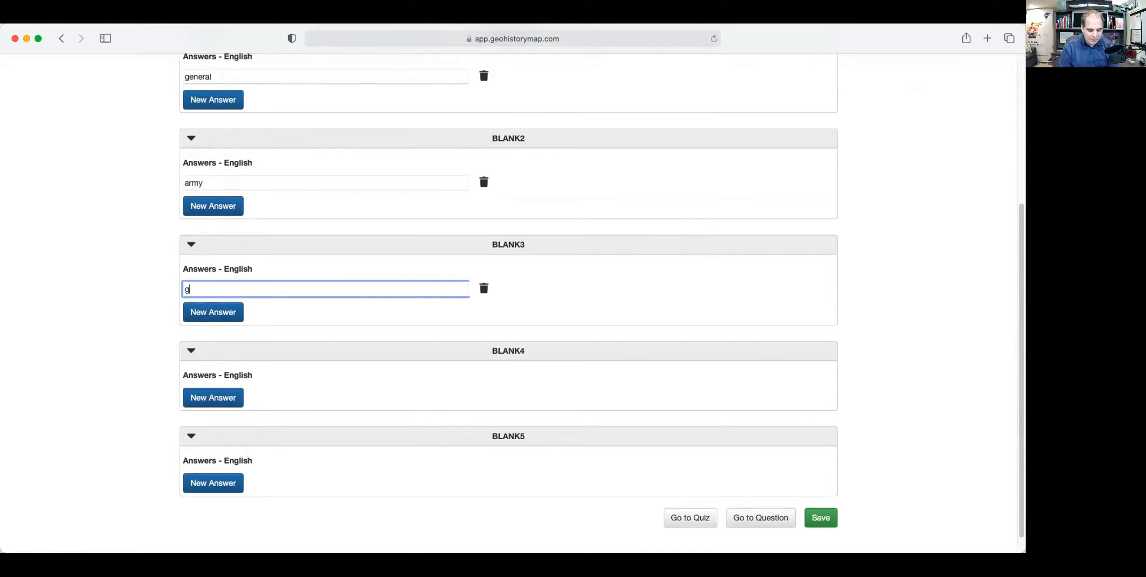
type("eneral")
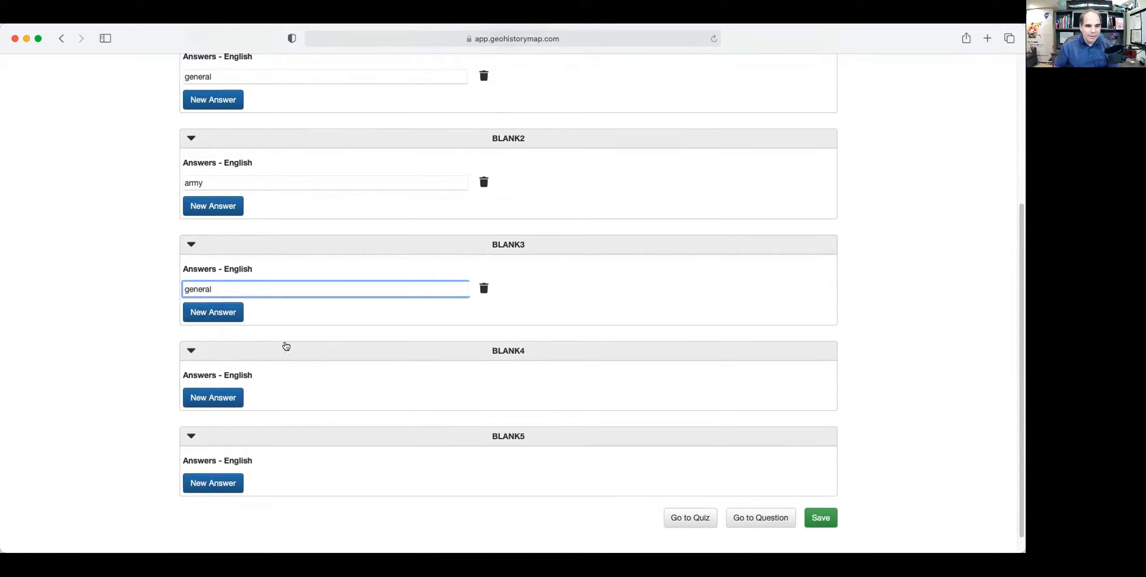
left_click(219, 396)
left_click(228, 387)
type("French")
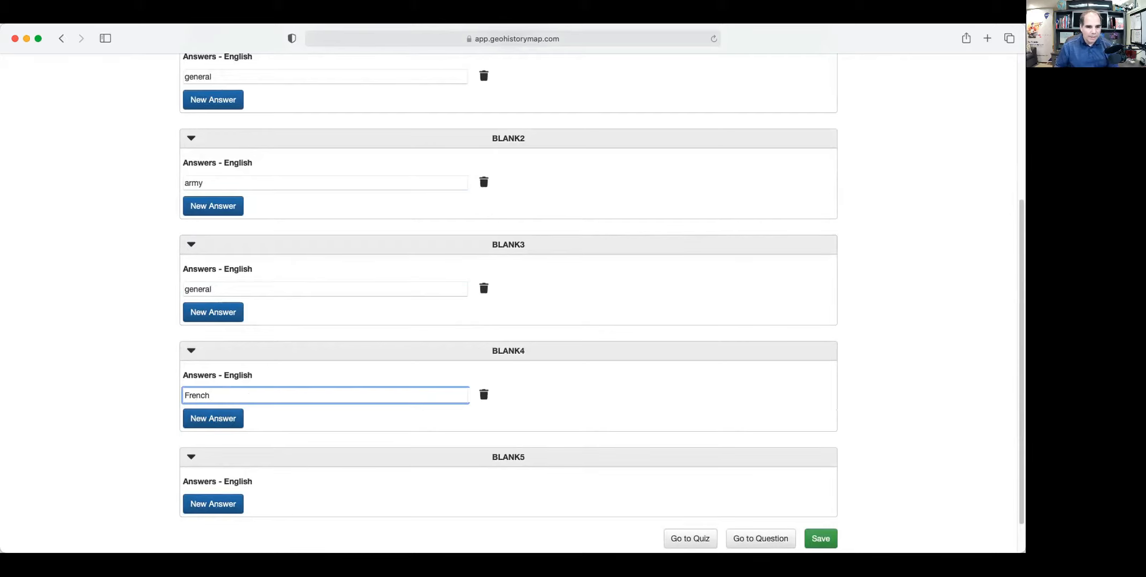
left_click(221, 507)
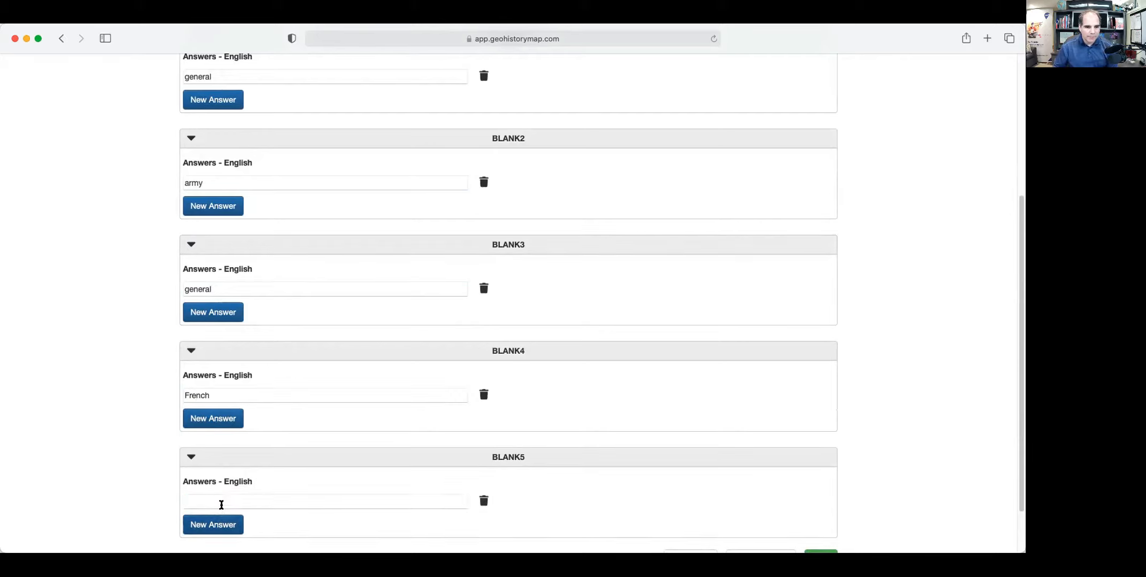
left_click(218, 496)
type("army")
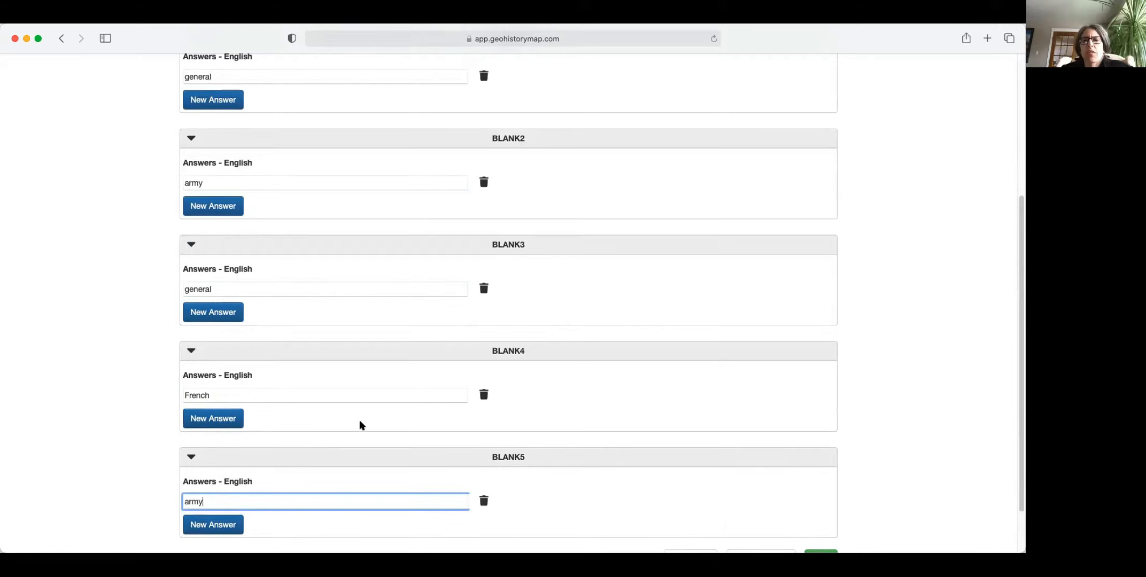
scroll(360, 424, "up", 5)
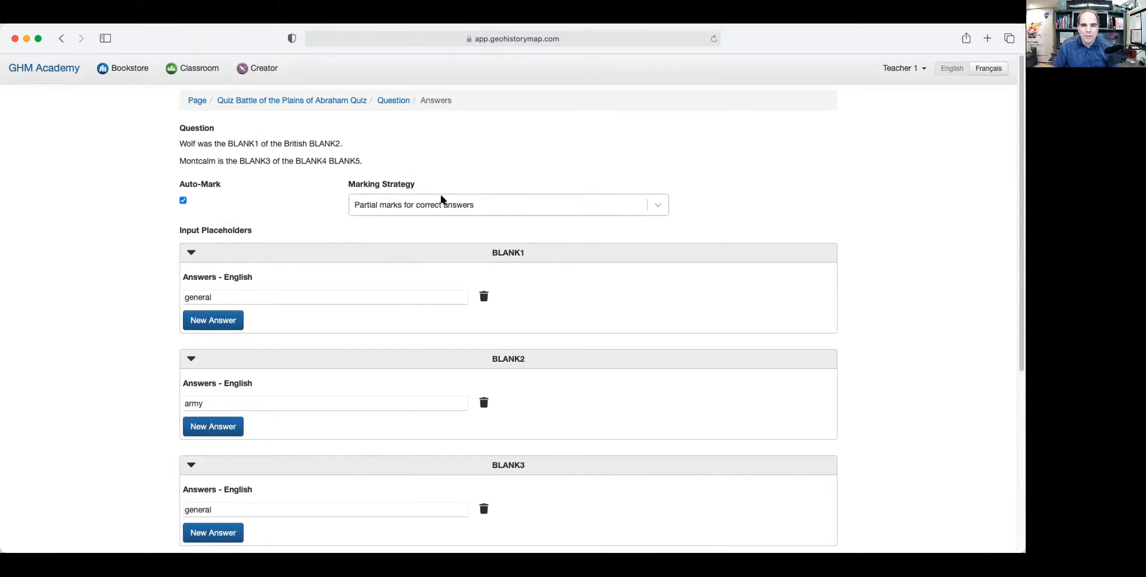
Keep 'Partial marks for correct answers', save the five blank answers and return to the question.
left_click(495, 208)
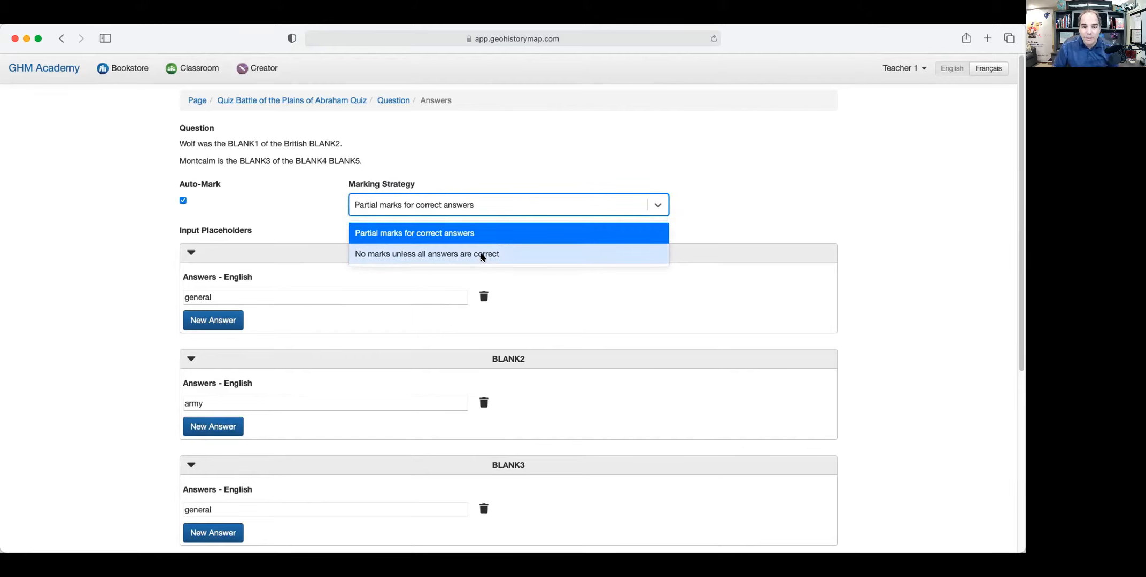
left_click(509, 206)
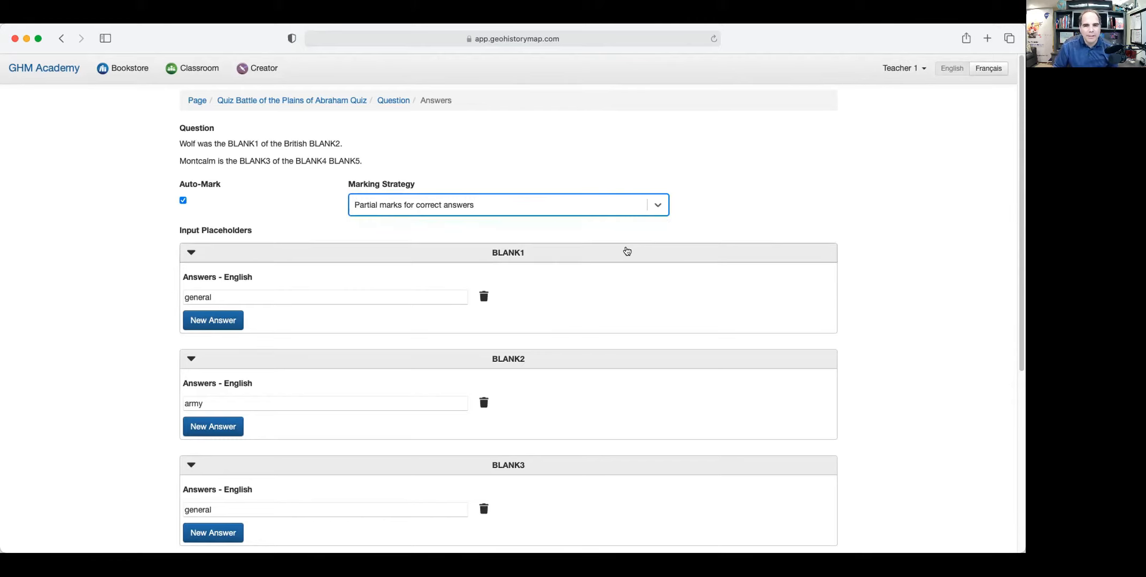
scroll(625, 251, "down", 5)
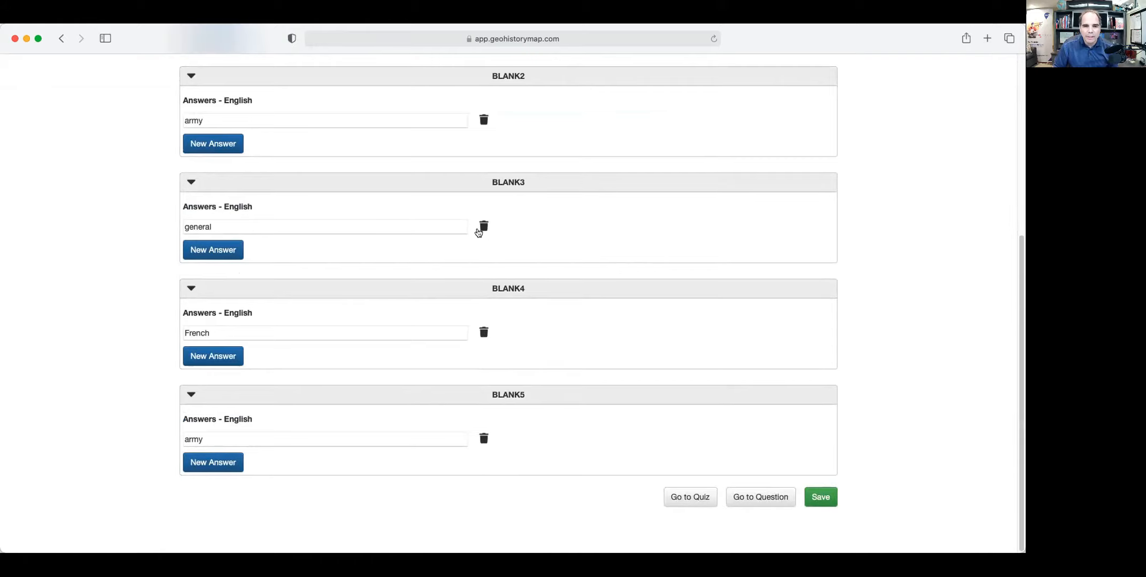
scroll(555, 214, "up", 5)
scroll(555, 214, "down", 5)
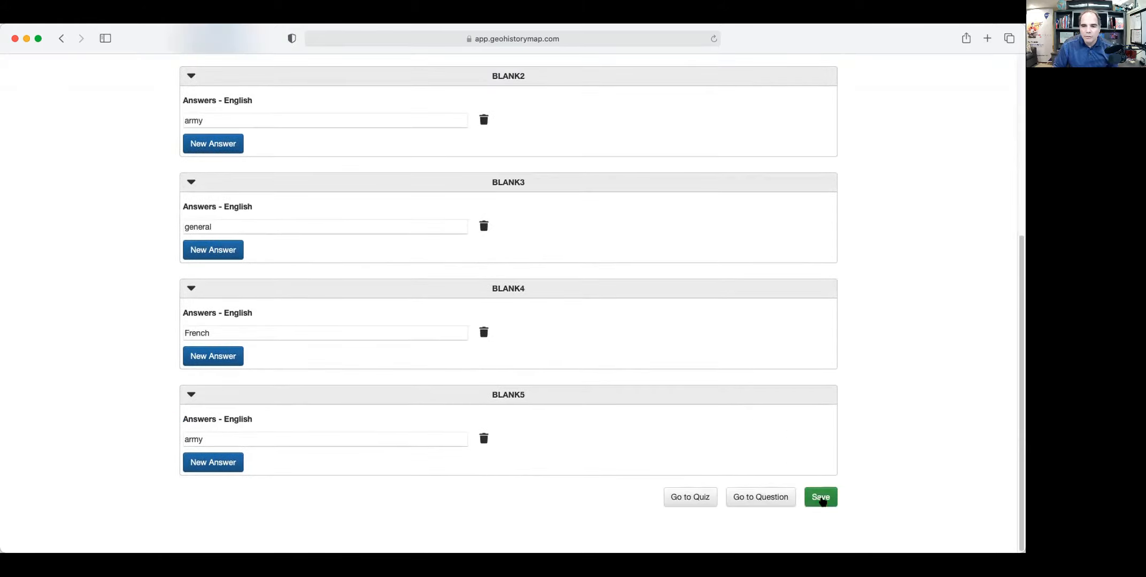
left_click(822, 499)
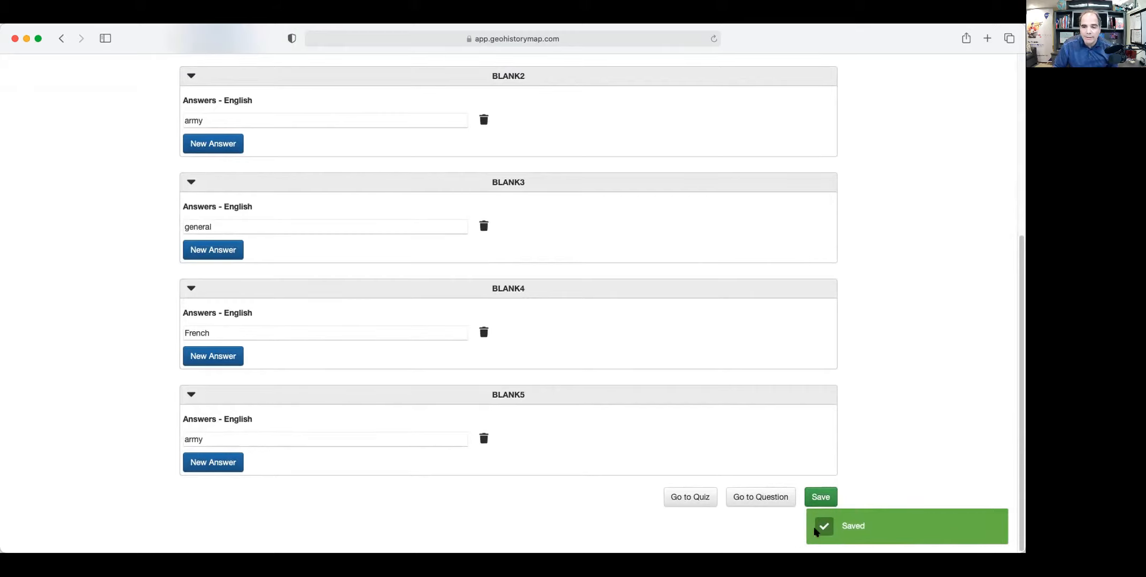
left_click(742, 498)
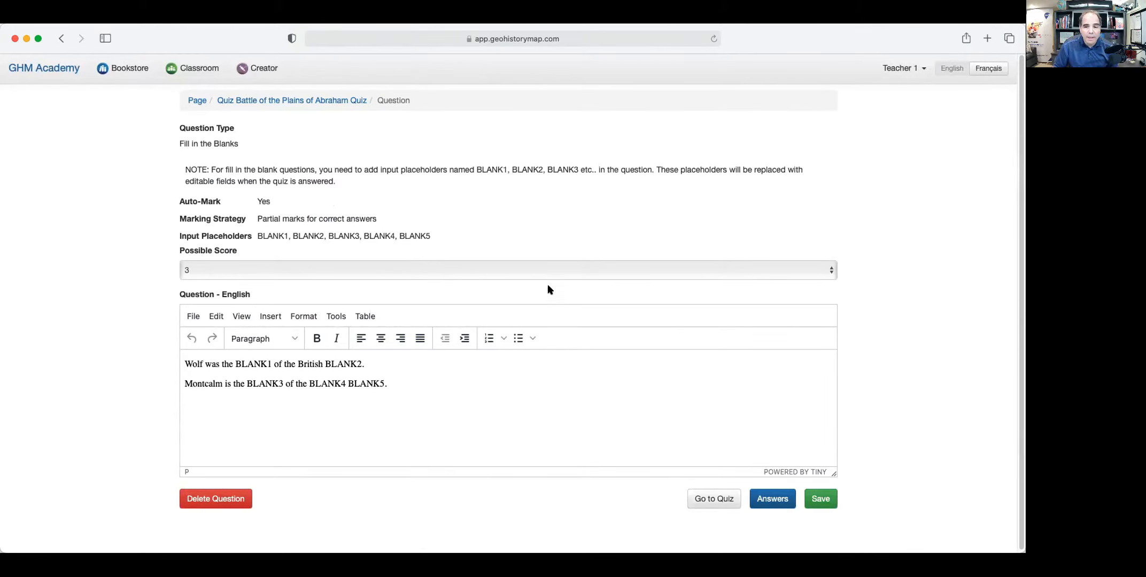
Try moving Fill in the Blanks to first place, then put it back after Multiple Choice.
left_click(718, 500)
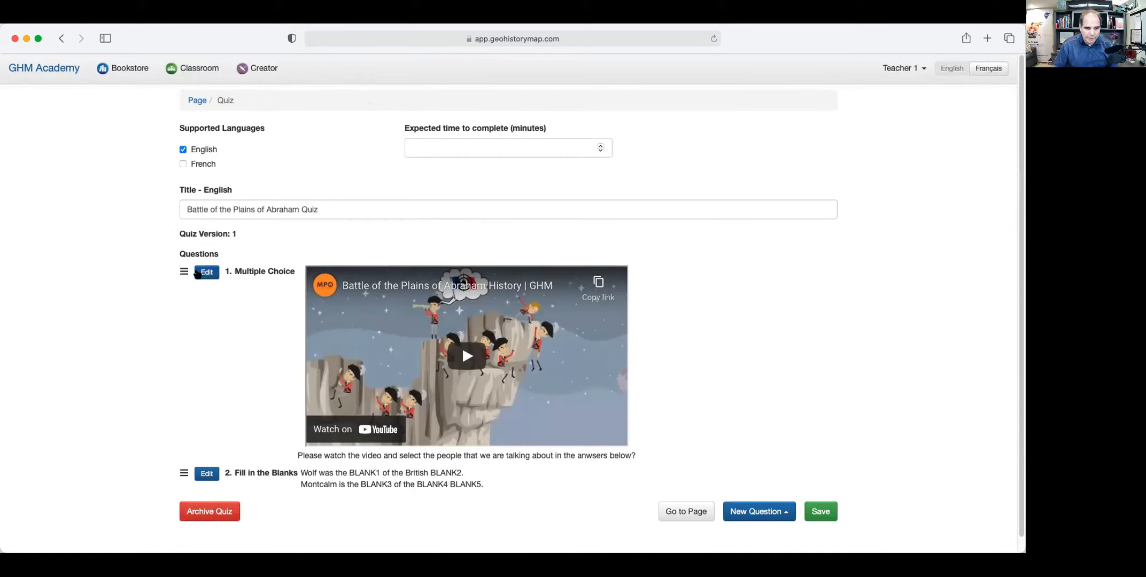
left_click_drag(182, 476, 187, 267)
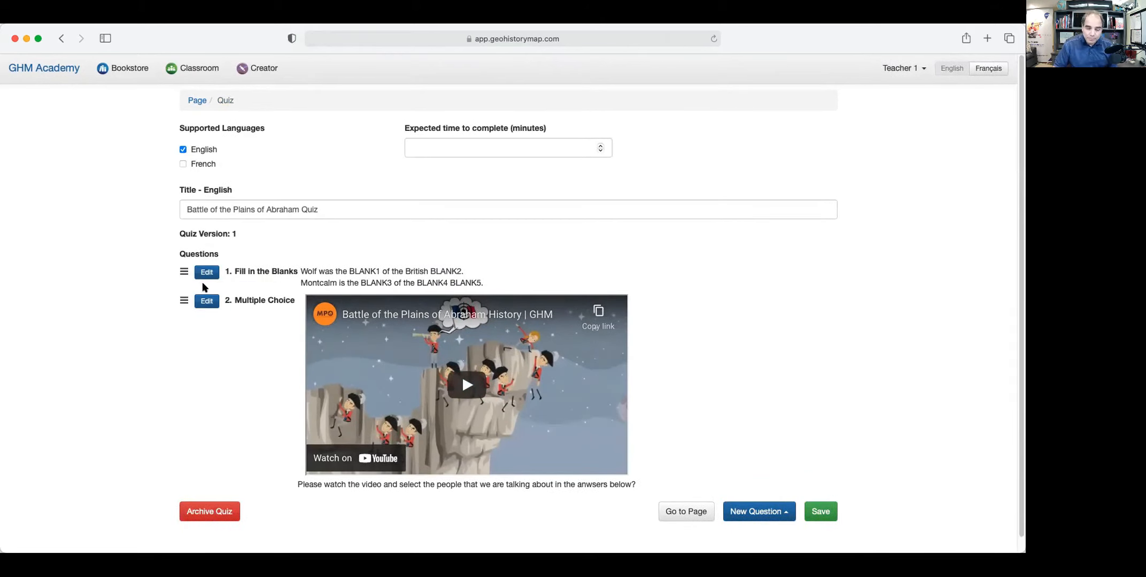
left_click_drag(184, 274, 187, 458)
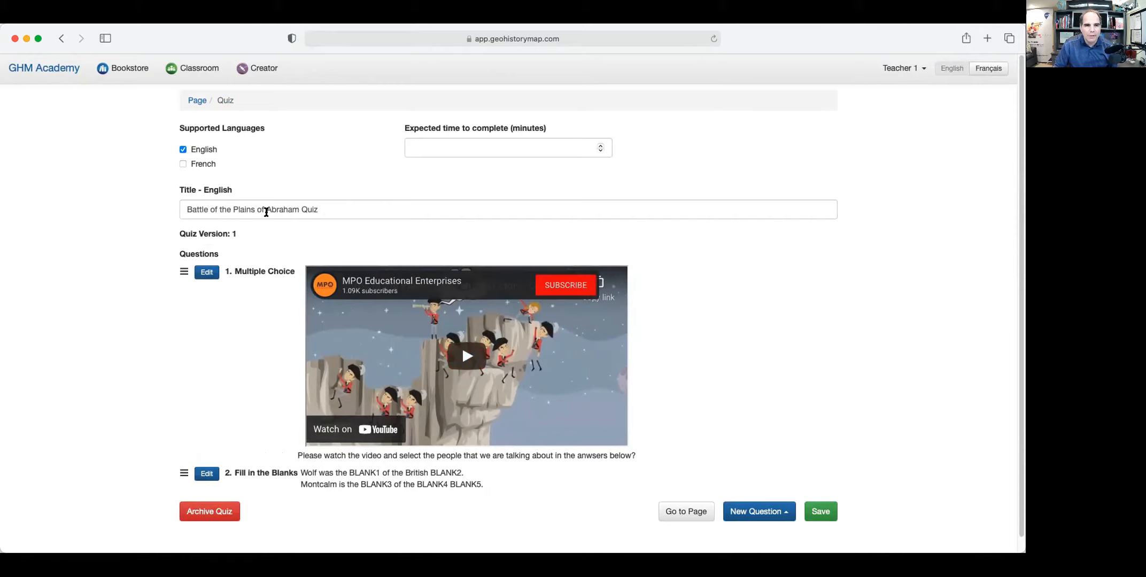
scroll(882, 446, "down", 1)
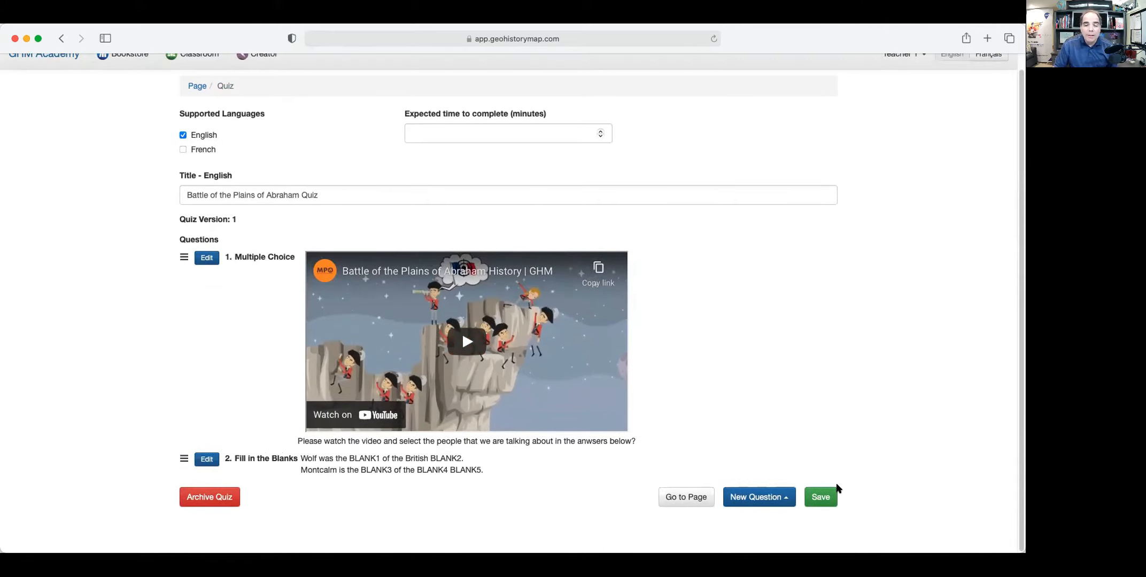
Save the quiz's question order and add a new Text question.
left_click(775, 498)
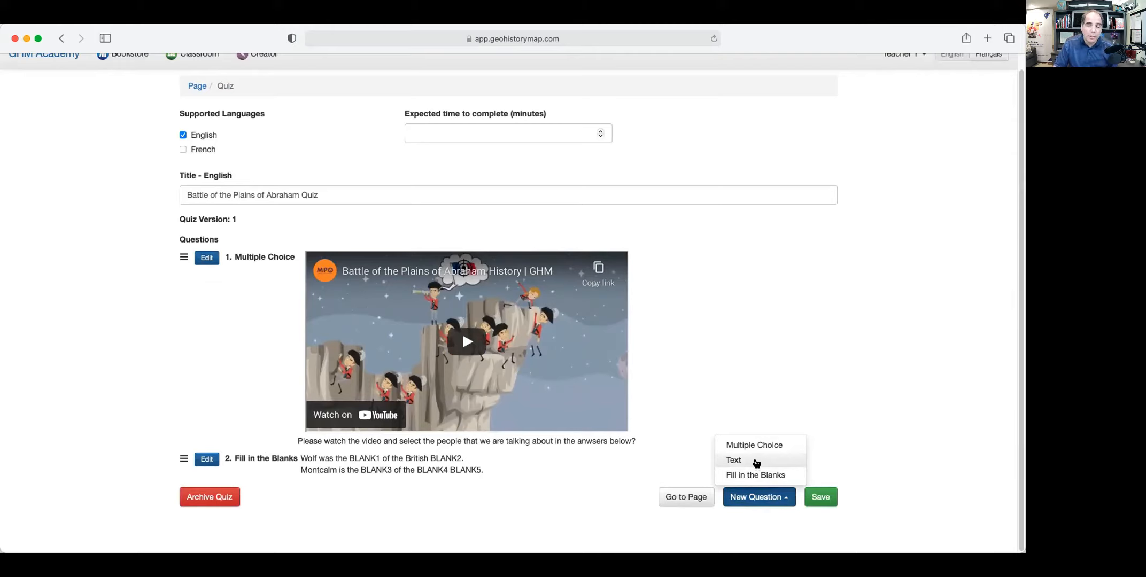
left_click(756, 463)
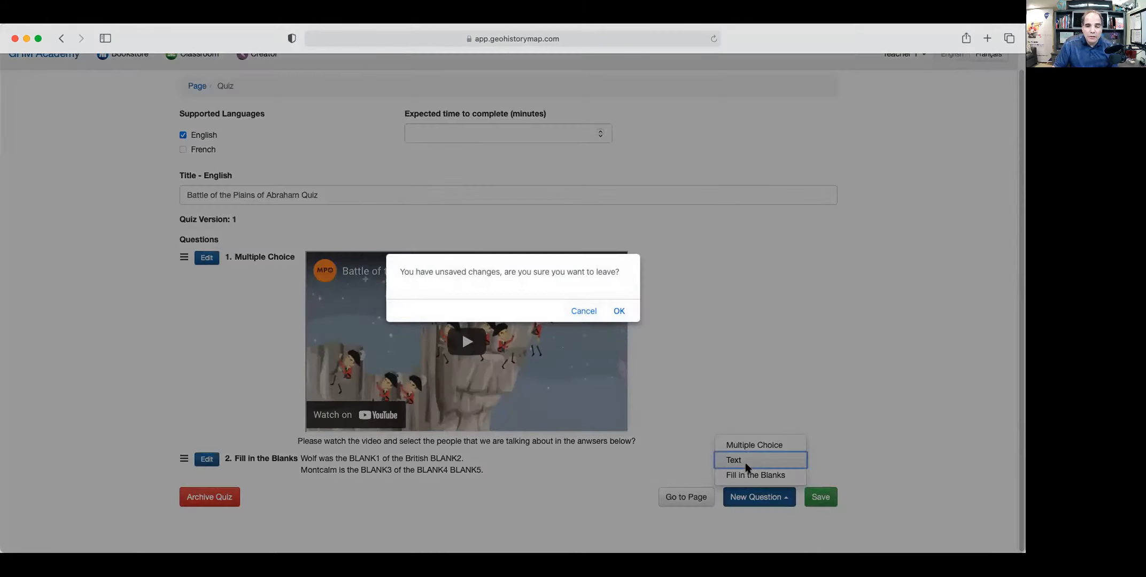
left_click(584, 311)
left_click(821, 497)
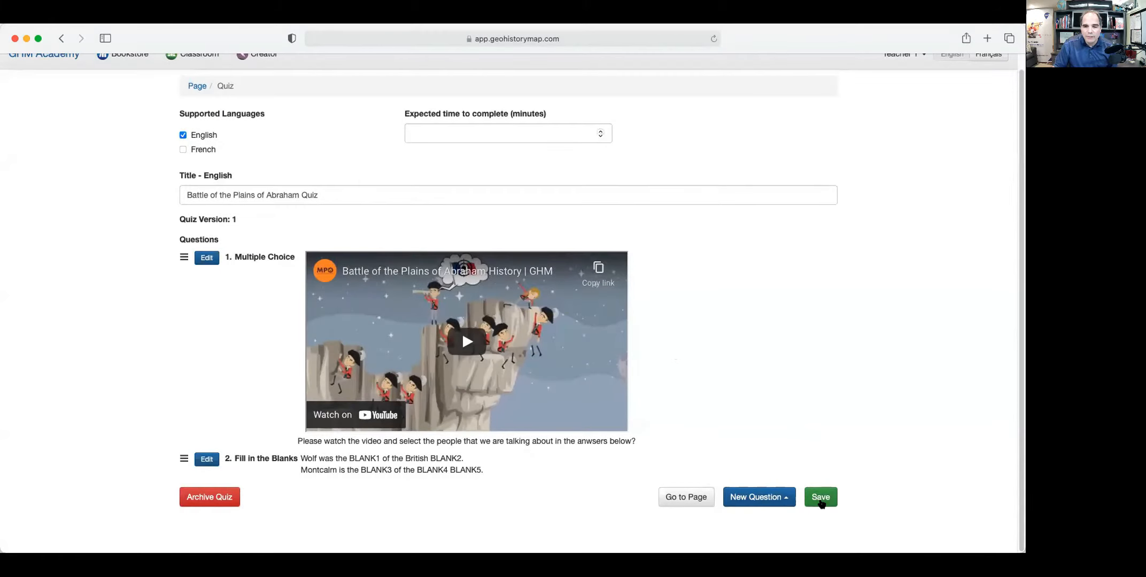
left_click(761, 499)
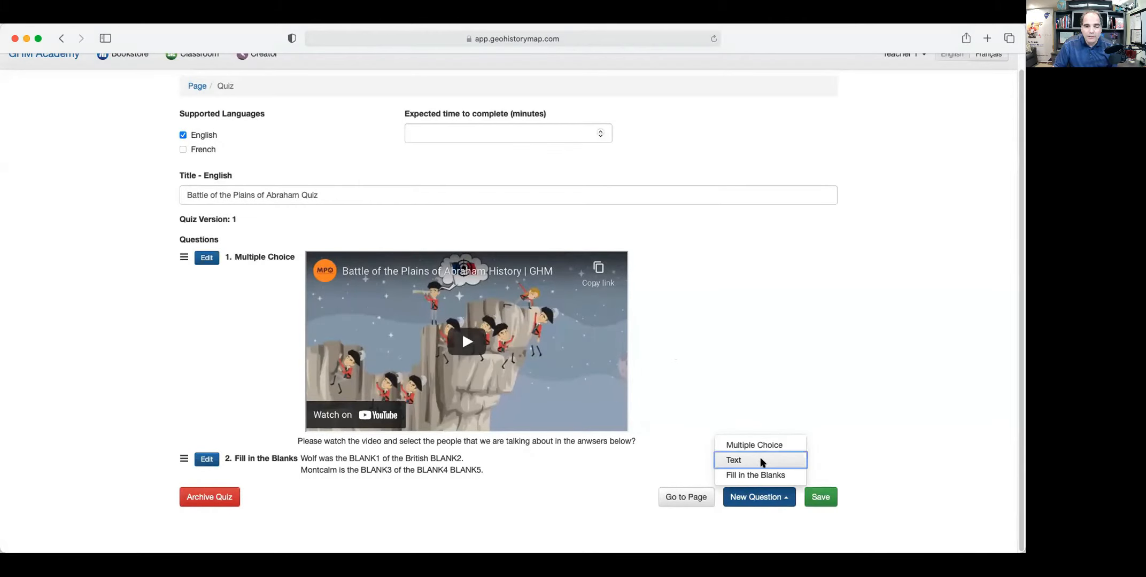
left_click(760, 461)
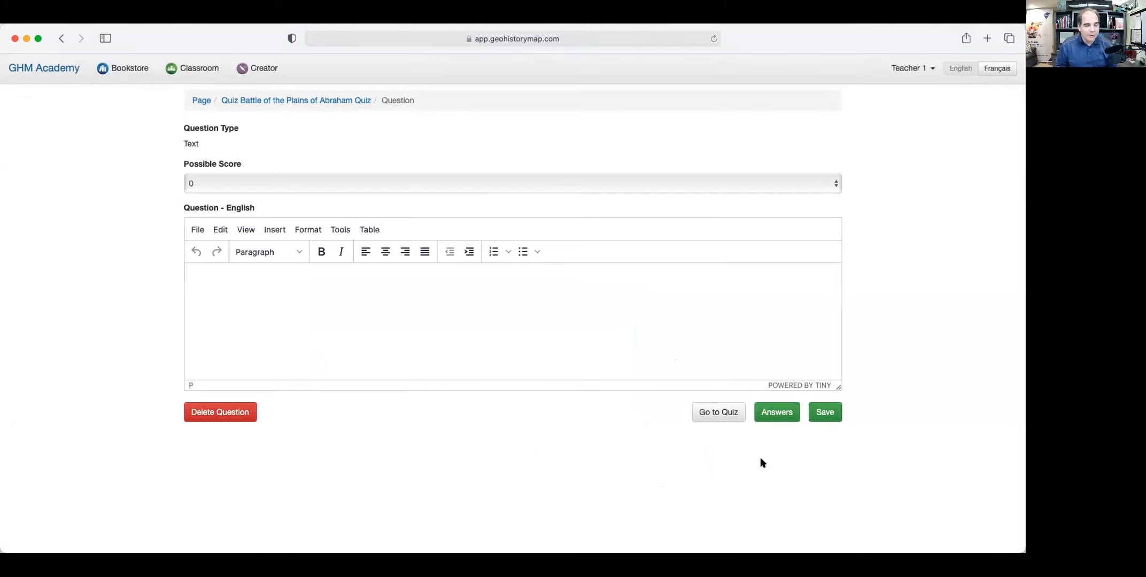
Set the score to 3 and ask students to retell the Battle of the Plains of Abraham story in their own words.
left_click(761, 180)
key("3")
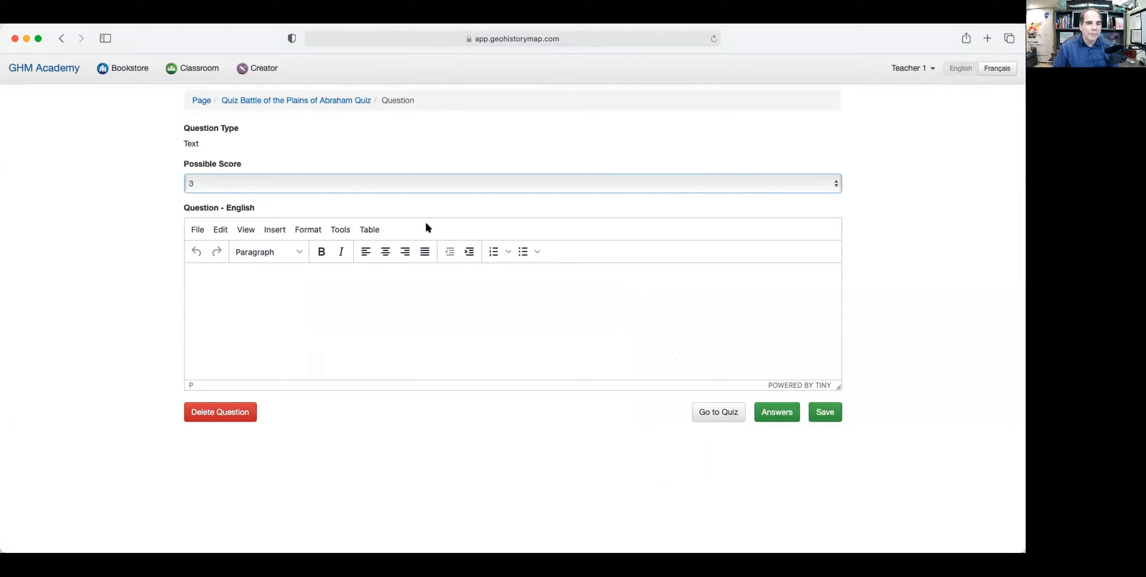
left_click(276, 268)
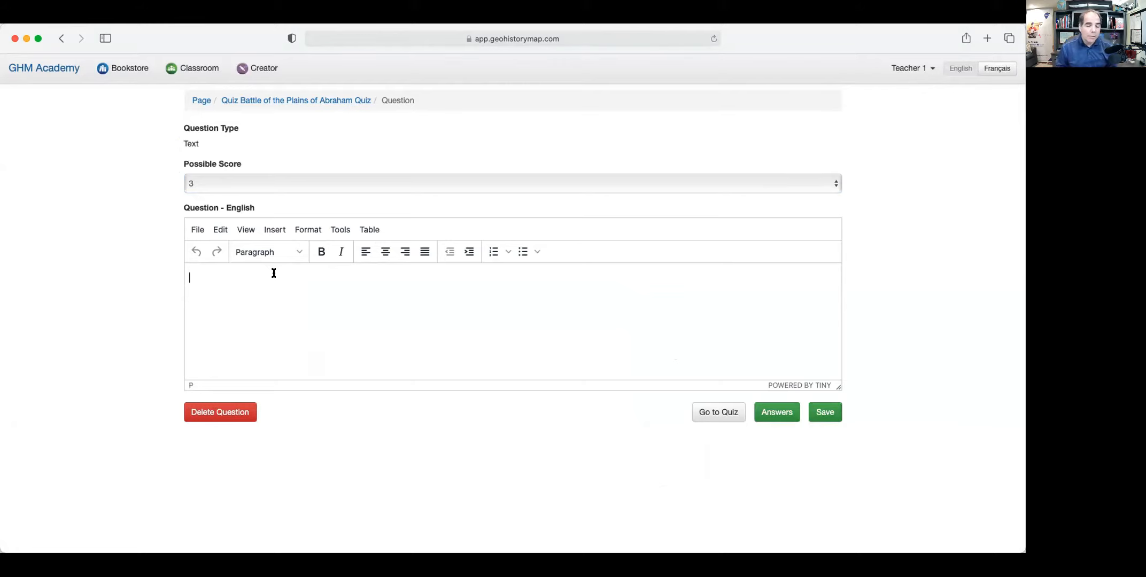
type("Please tel")
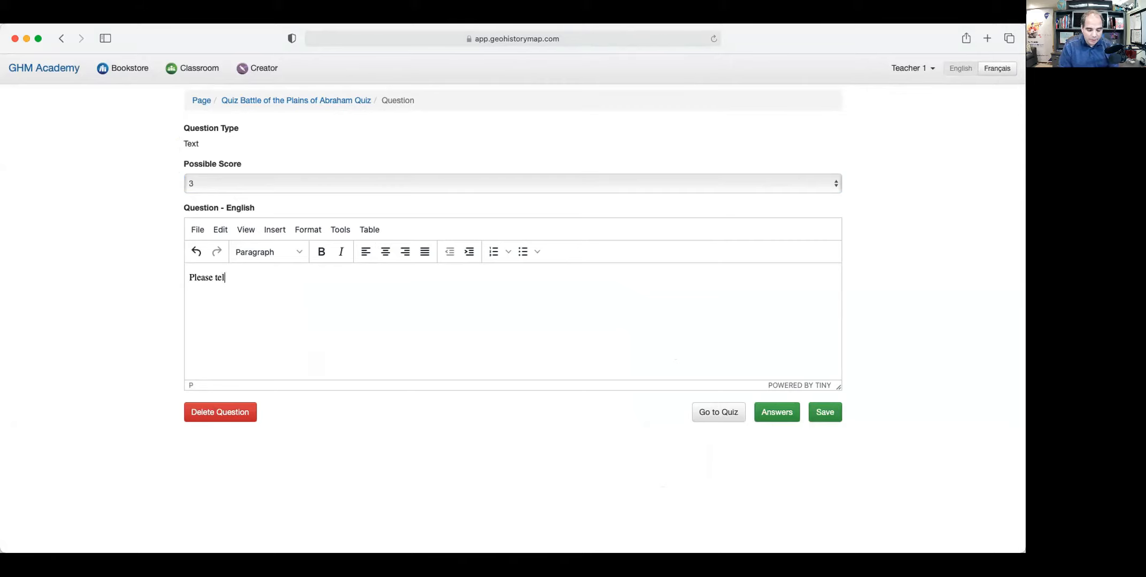
type("l me in y")
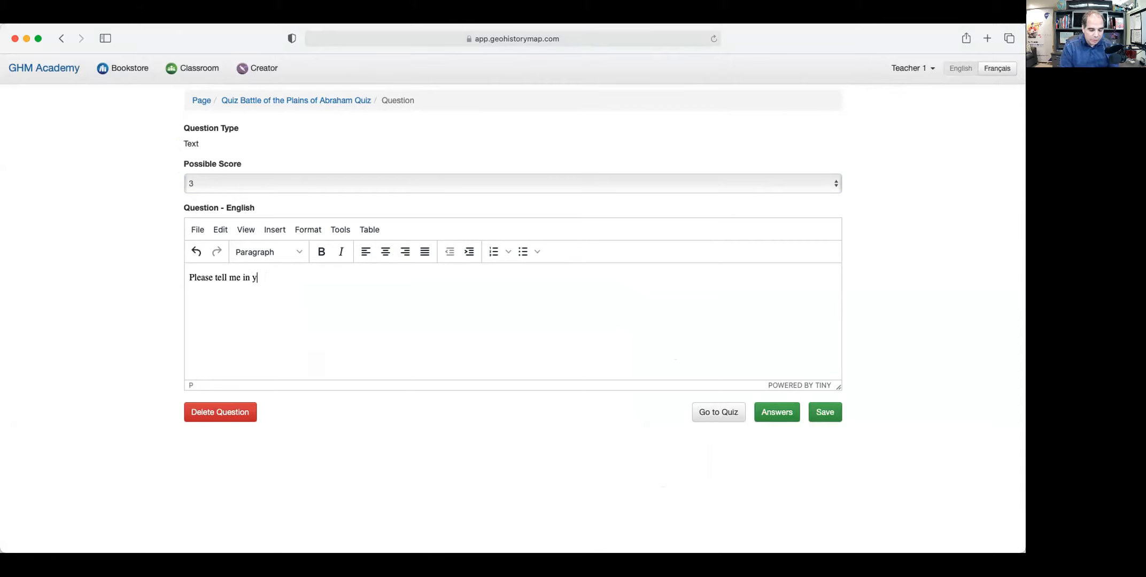
type("our own words the storiy a")
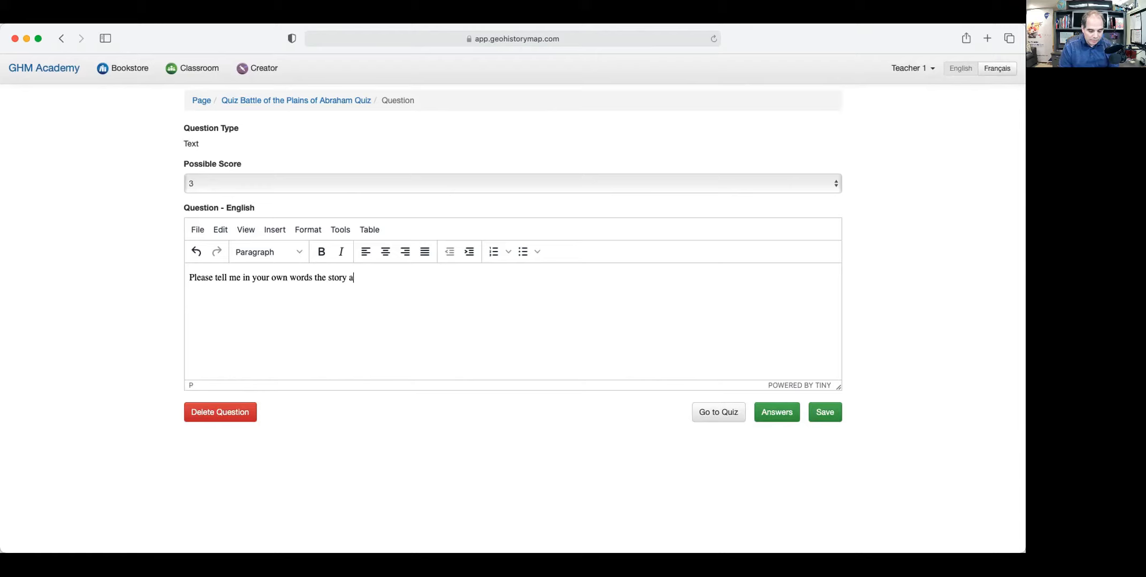
type("nbout the ")
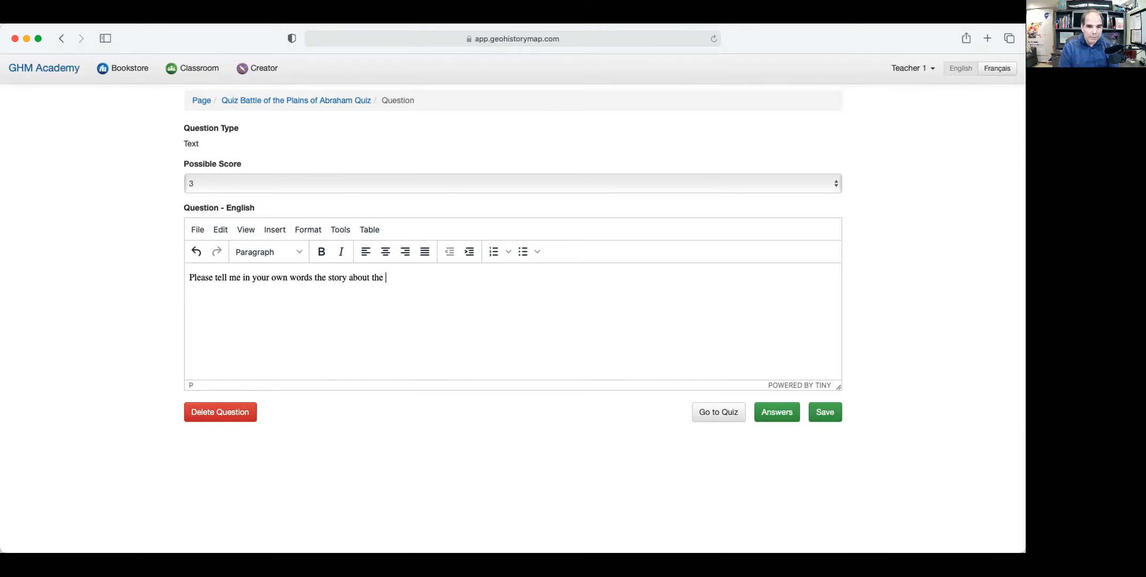
type("b")
key("BackSpace")
type("Battle of the Plains oi")
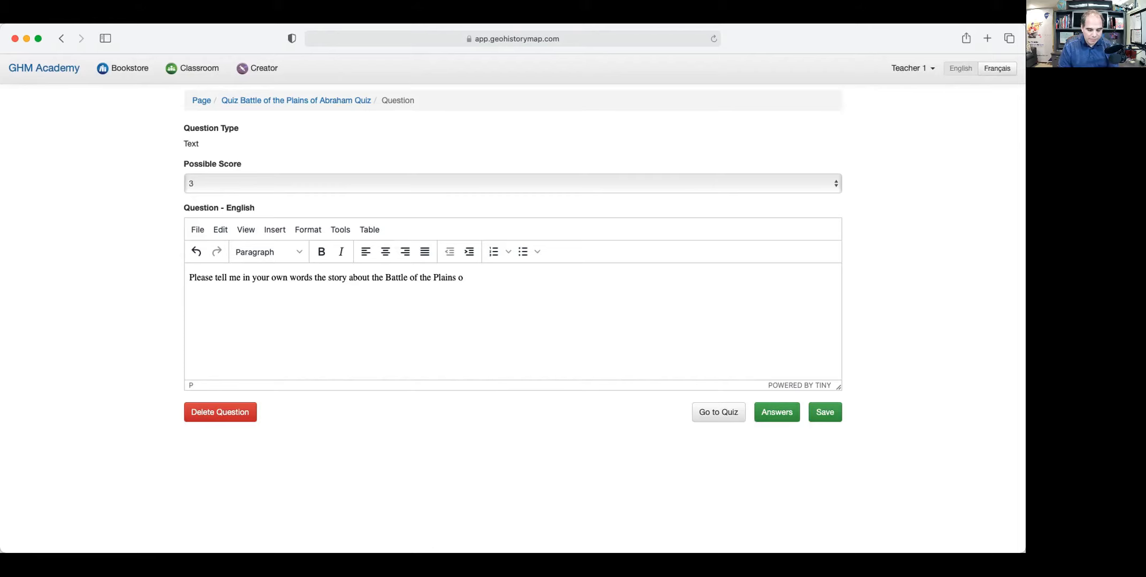
type("Abraham")
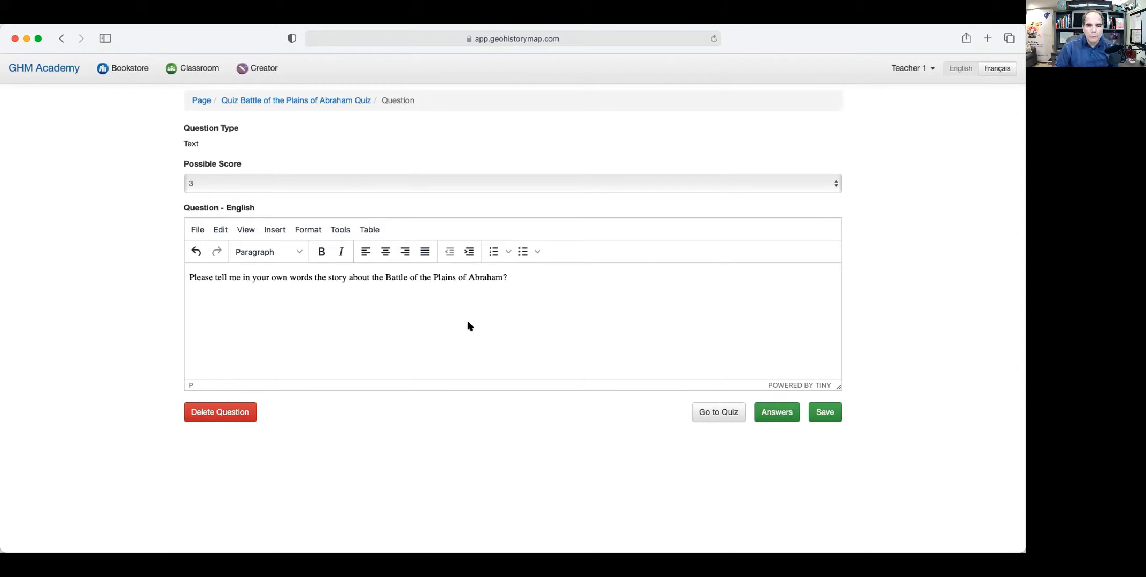
left_click(775, 414)
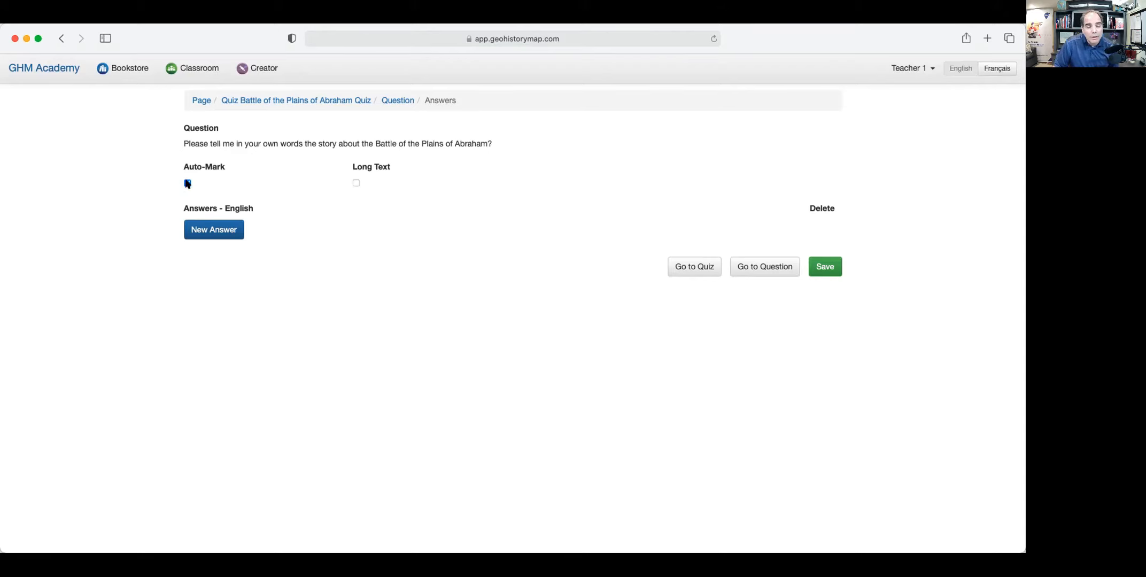
Turn off Auto-Mark, enable Long Text, and add one empty answer entry.
left_click(187, 183)
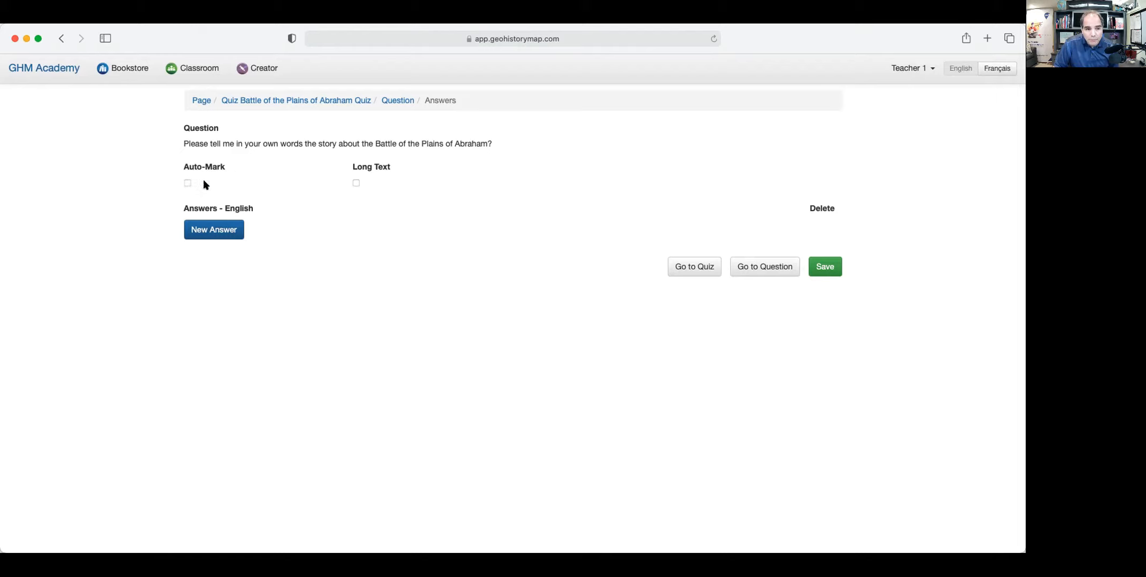
left_click(356, 183)
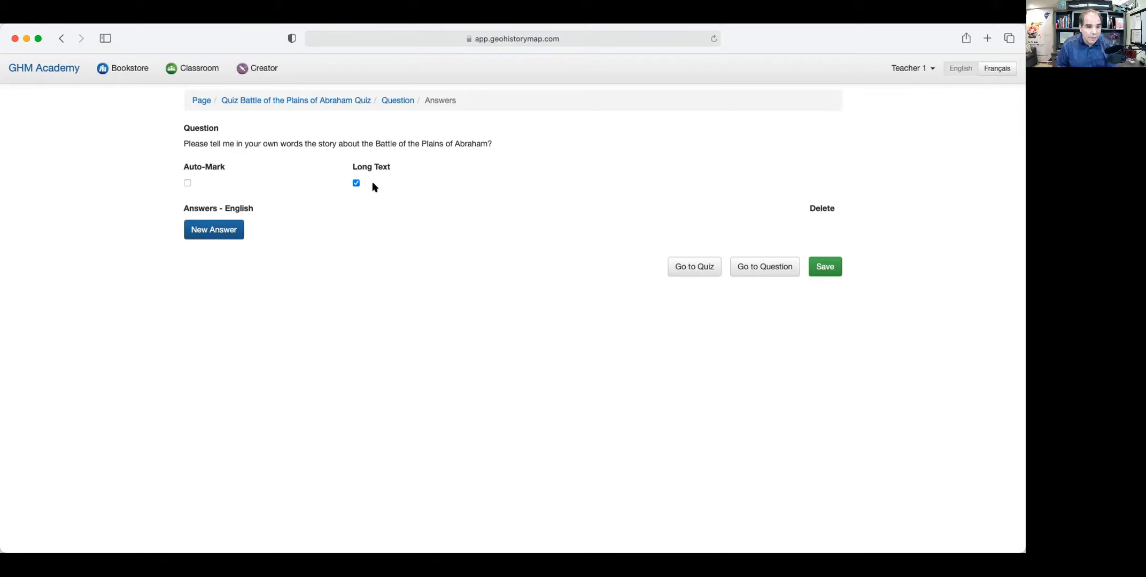
left_click(214, 230)
left_click(230, 228)
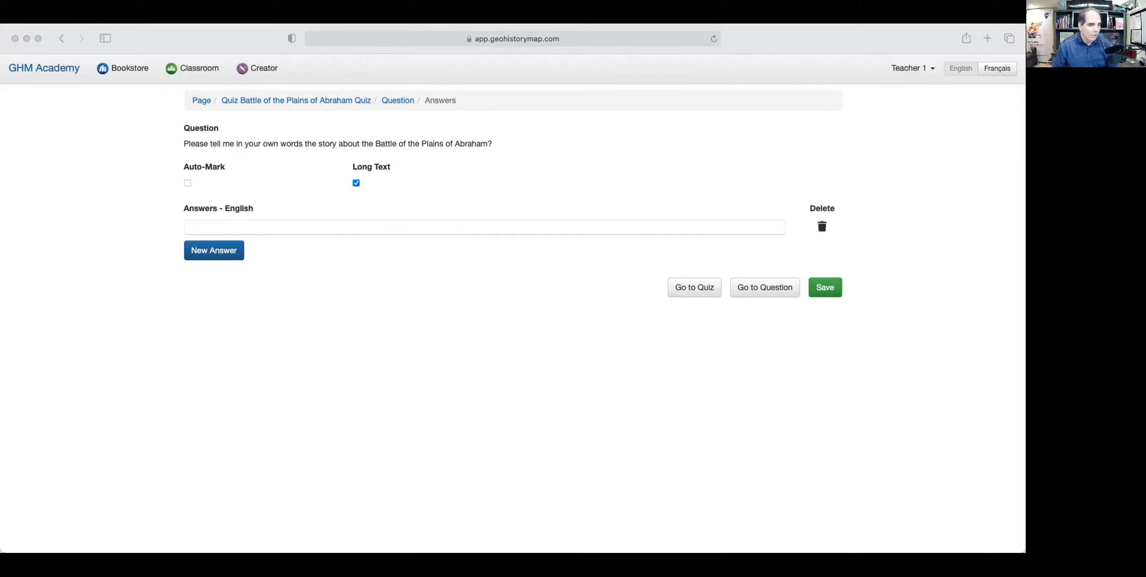
Paste and save the model answer retelling the battle, then go back to the quiz.
left_click(187, 228)
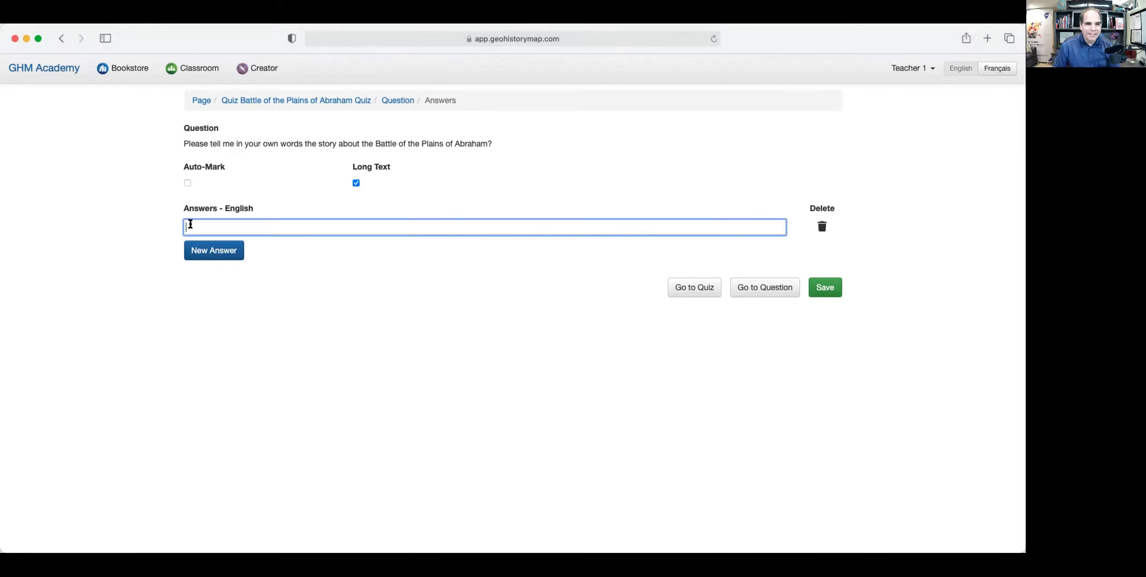
key("super+v")
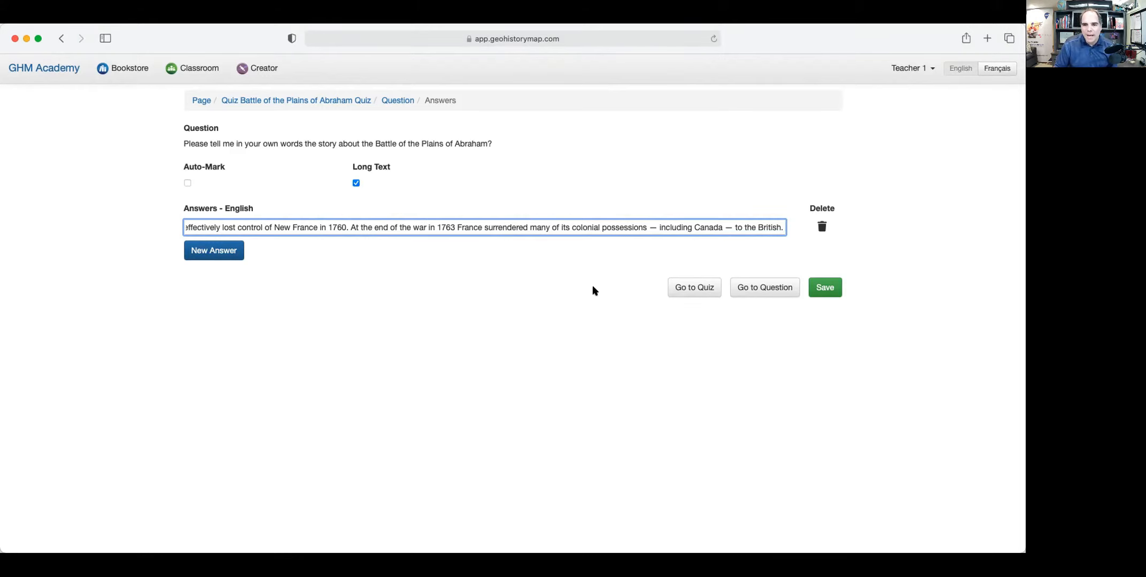
left_click(826, 288)
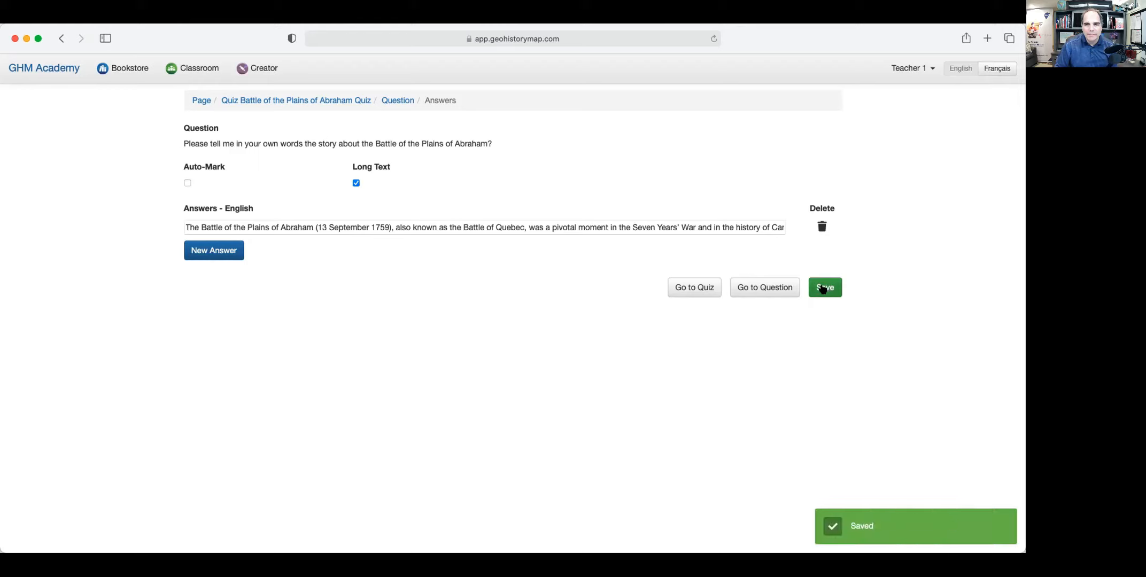
left_click(748, 288)
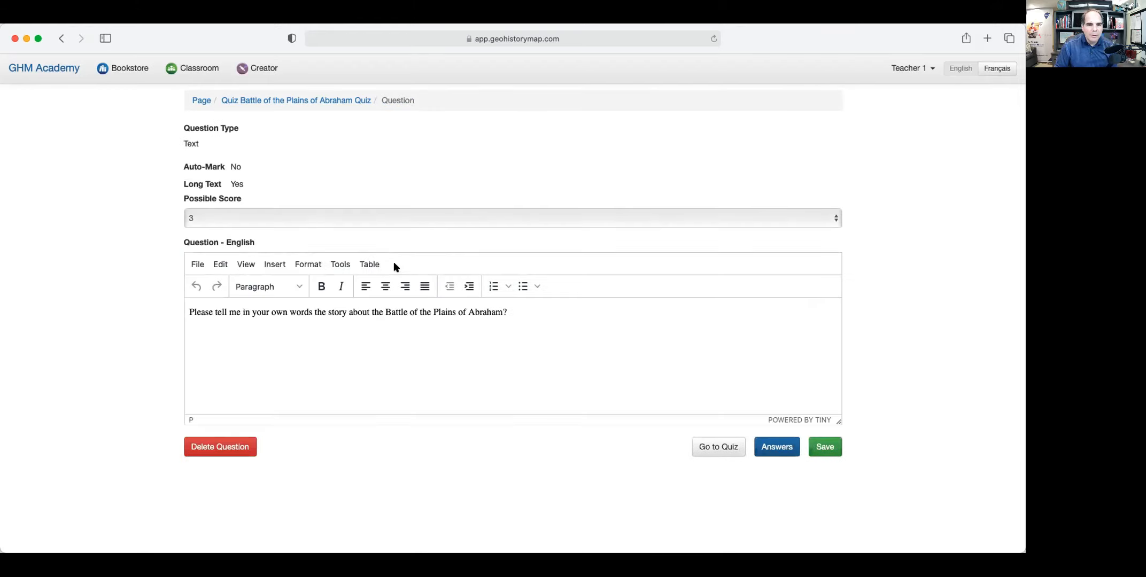
left_click(717, 446)
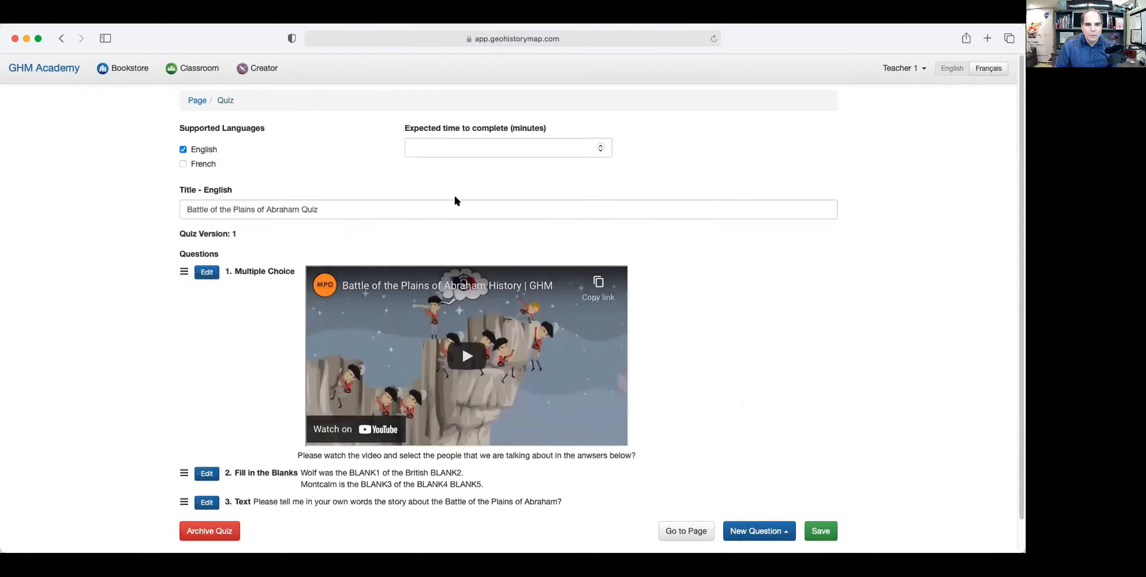
Save the quiz with its three questions and review the quiz lesson's page settings.
scroll(353, 200, "down", 1)
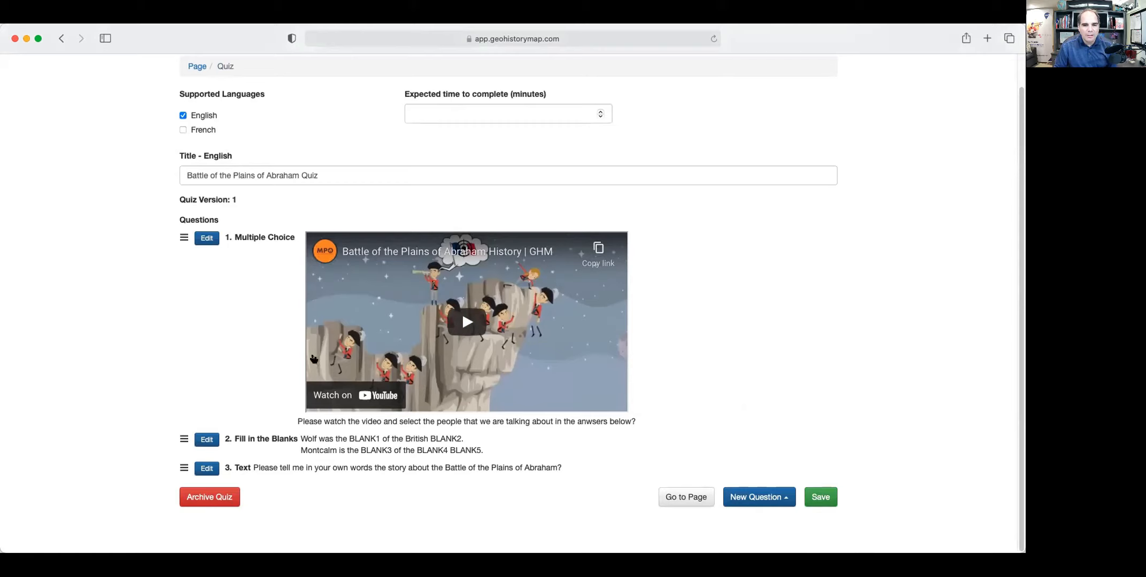
left_click(823, 498)
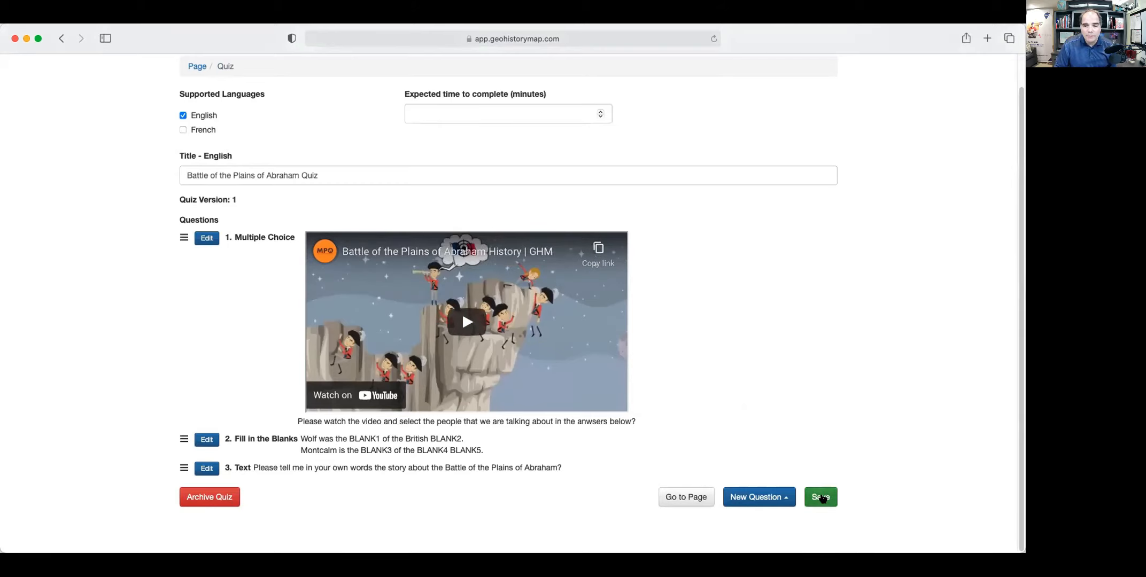
left_click(684, 497)
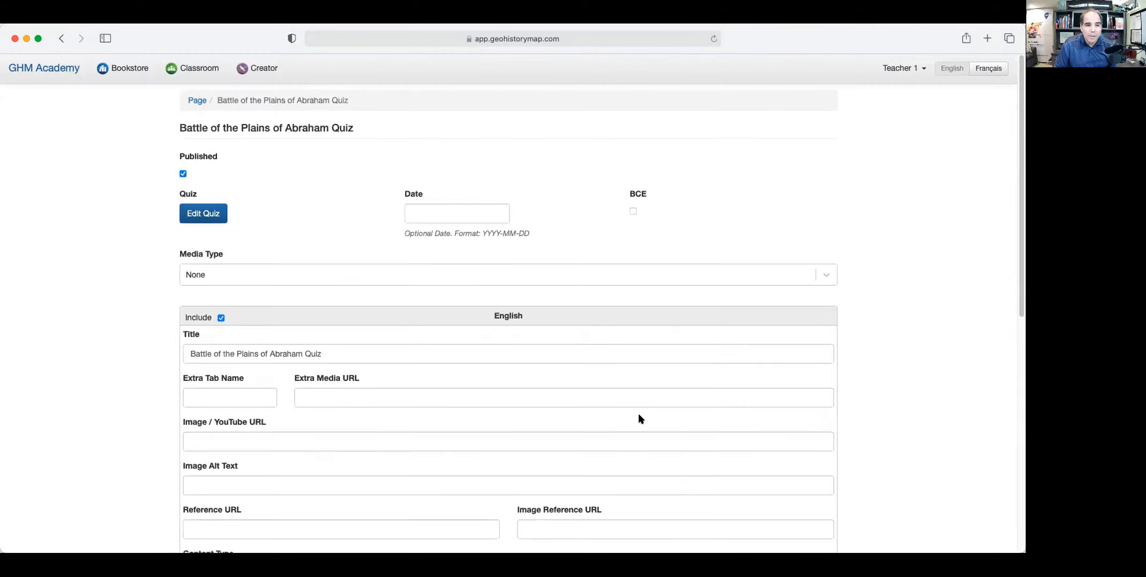
scroll(639, 414, "down", 6)
scroll(639, 417, "down", 2)
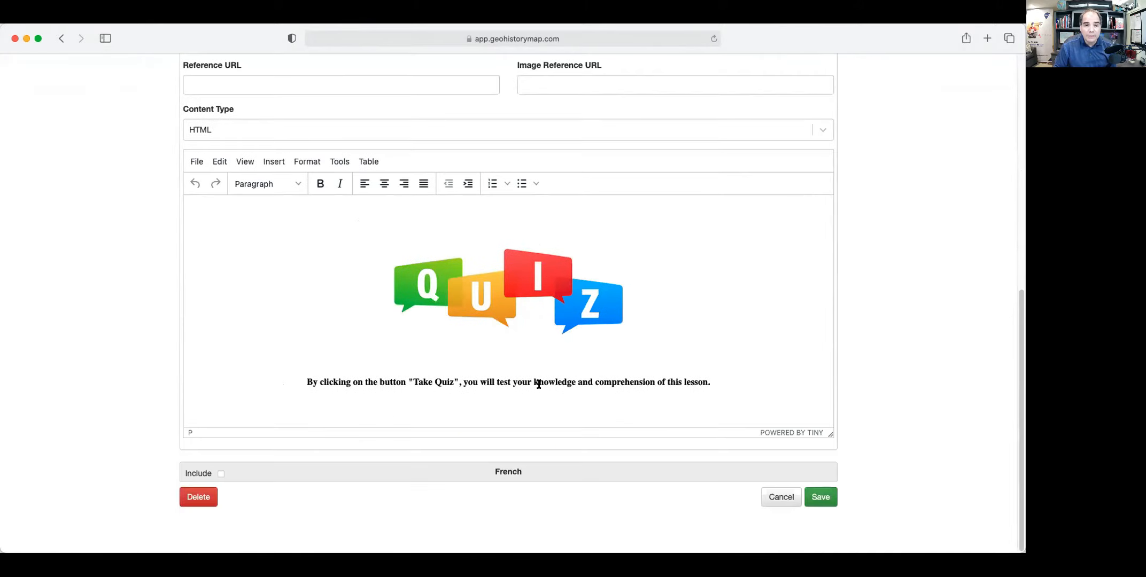
scroll(712, 415, "up", 8)
scroll(711, 415, "down", 8)
Save the quiz page and start taking the quiz.
left_click(822, 501)
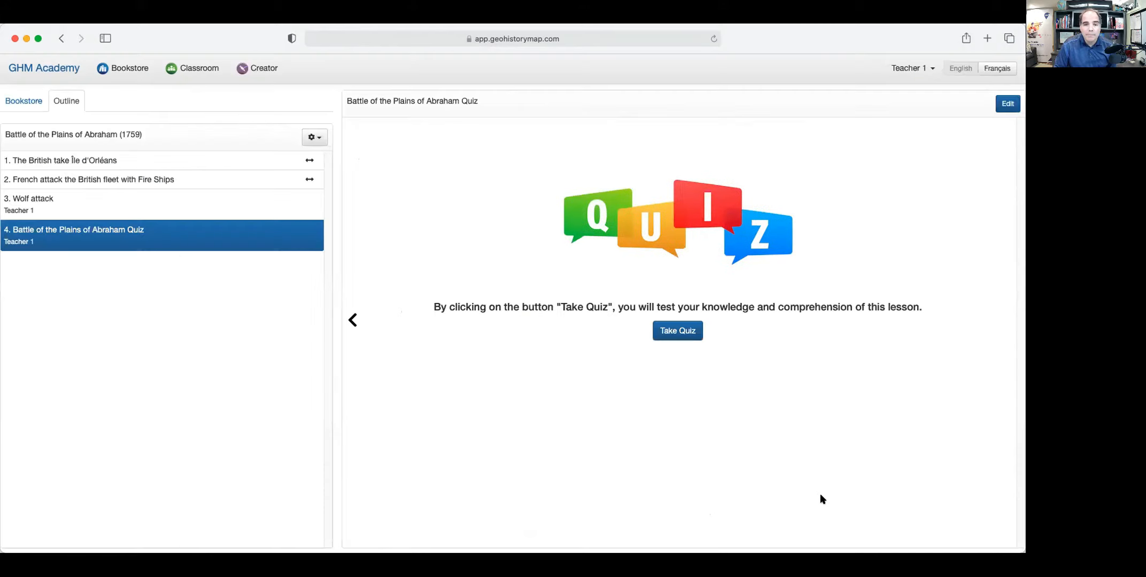
left_click(678, 331)
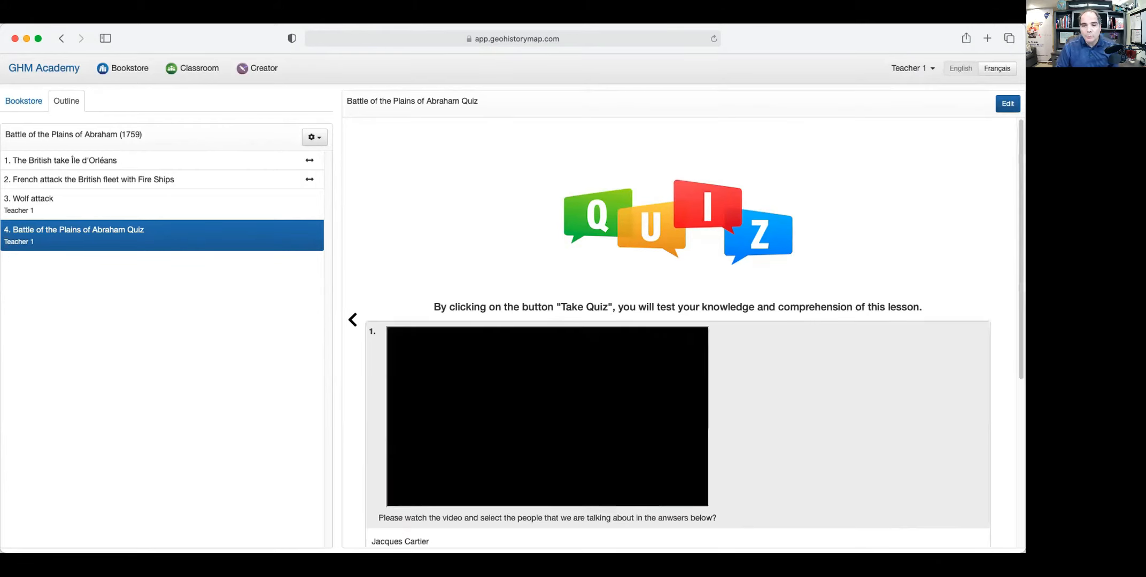
scroll(679, 333, "down", 3)
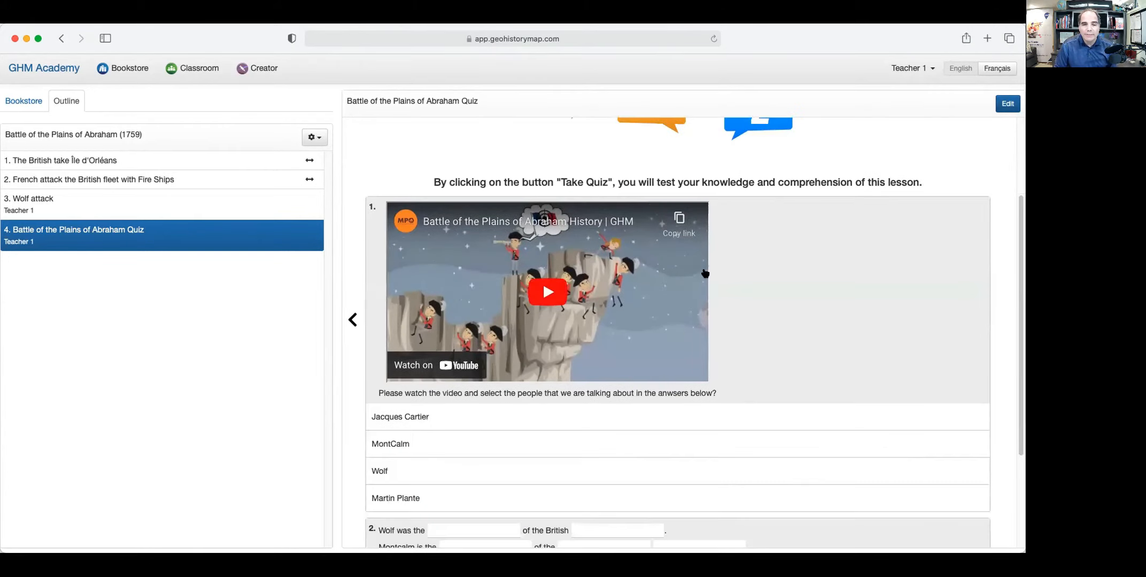
scroll(578, 321, "down", 2)
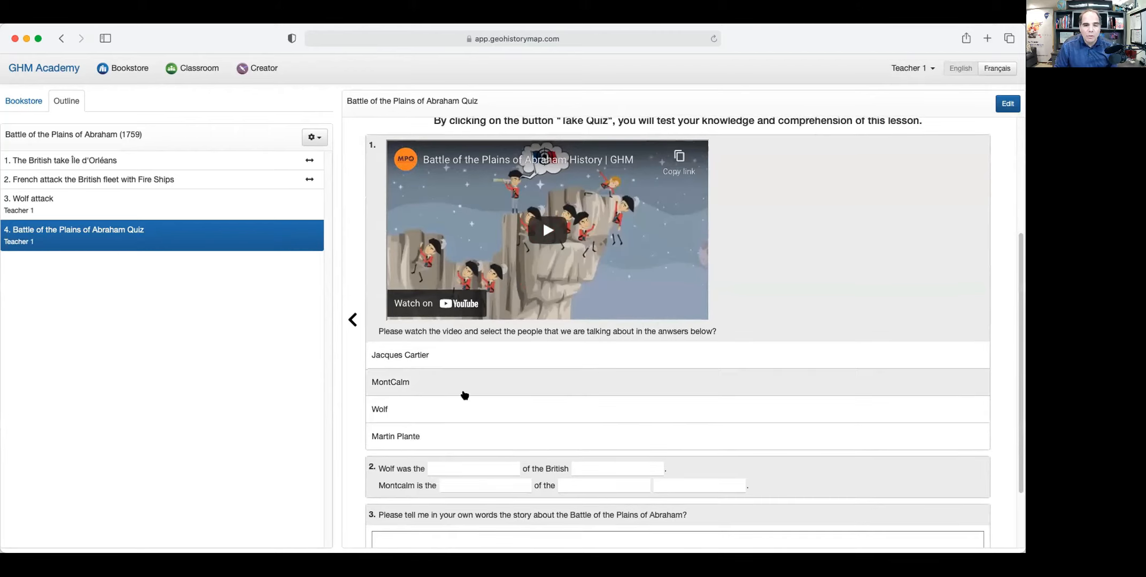
Choose MontCalm and Jacques Cartier as answers to question 1.
left_click(455, 386)
left_click(440, 357)
scroll(534, 398, "up", 1)
scroll(556, 407, "down", 3)
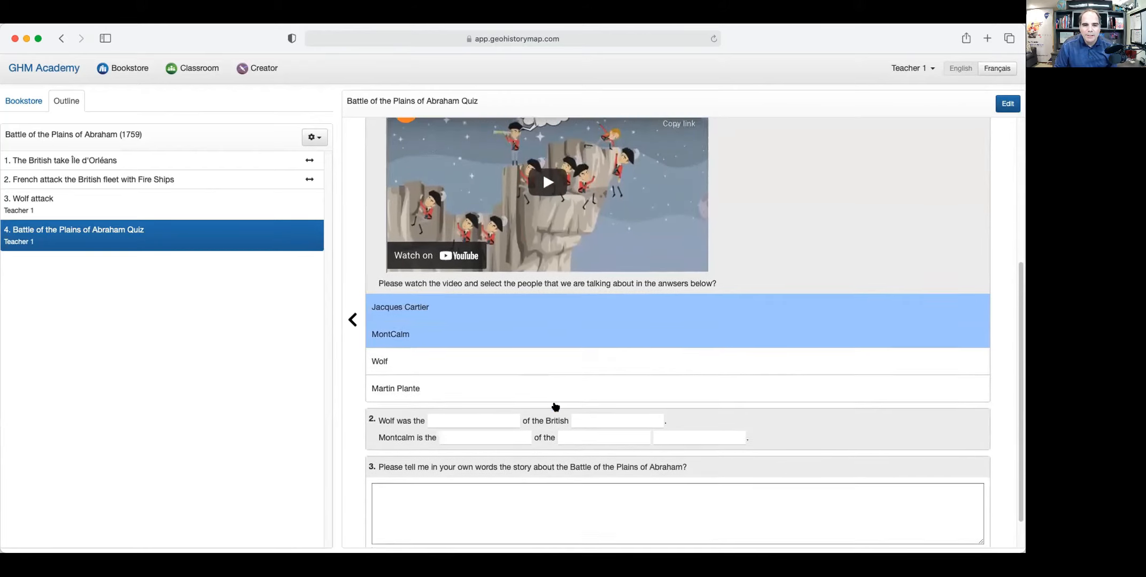
Fill question 2's blanks with Martin, army, general, English and army.
left_click(432, 379)
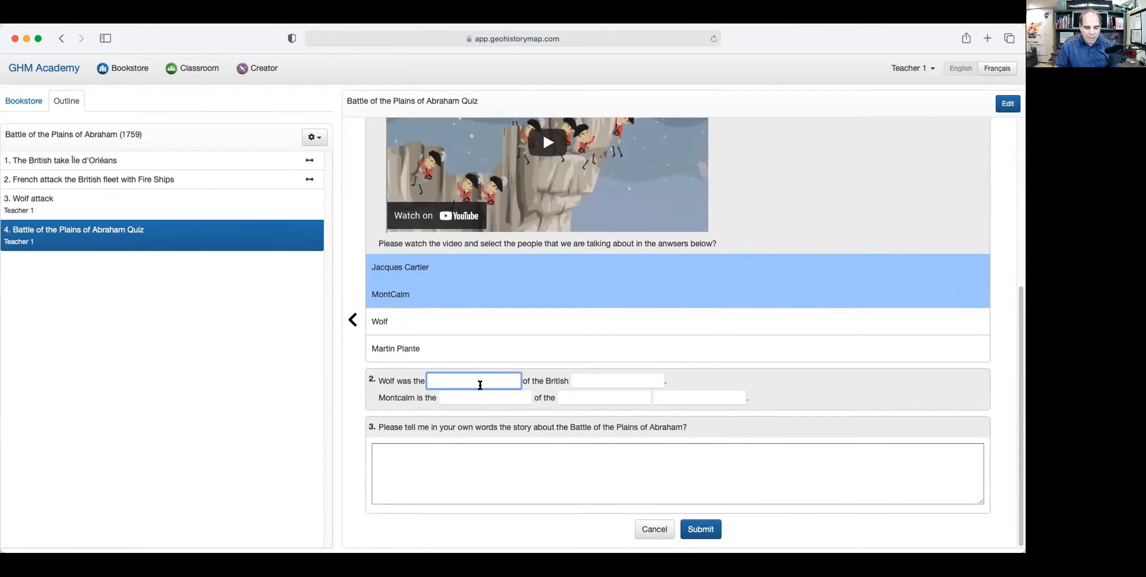
type("Martin")
left_click(601, 382)
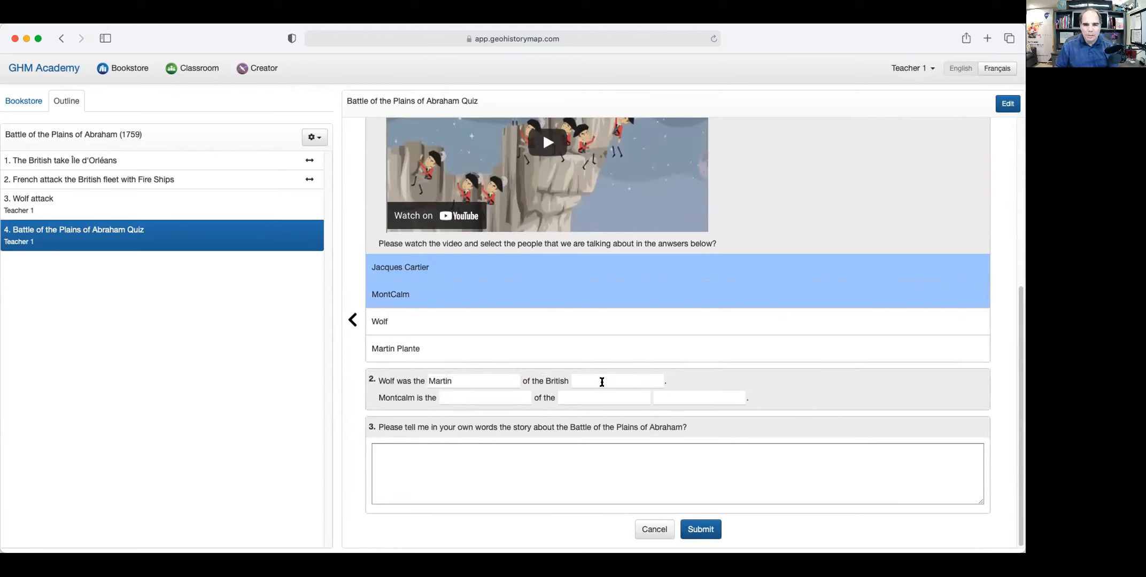
left_click(594, 381)
type("army")
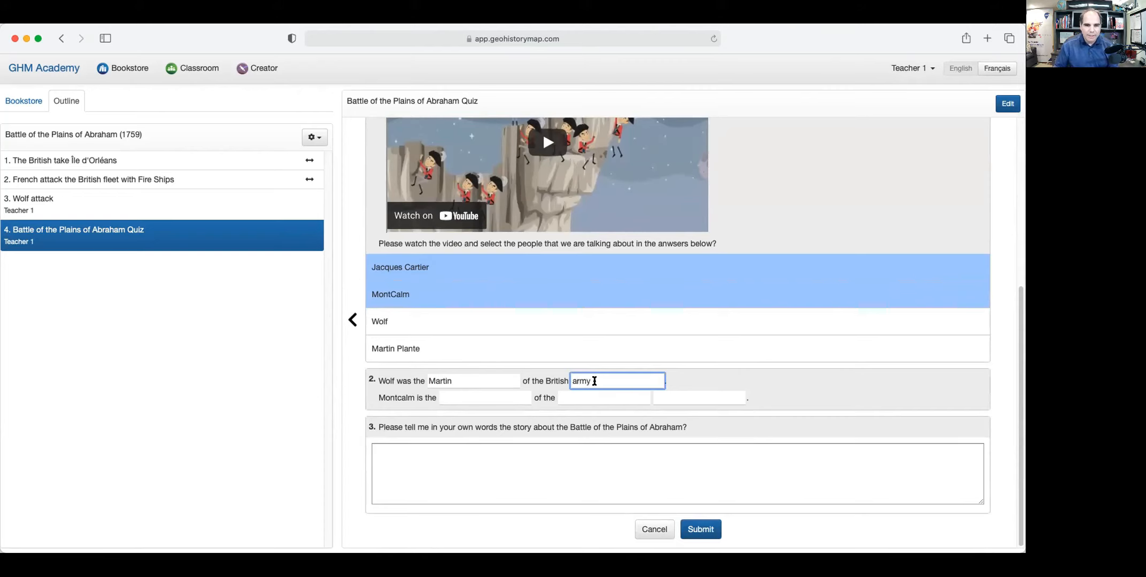
left_click(492, 394)
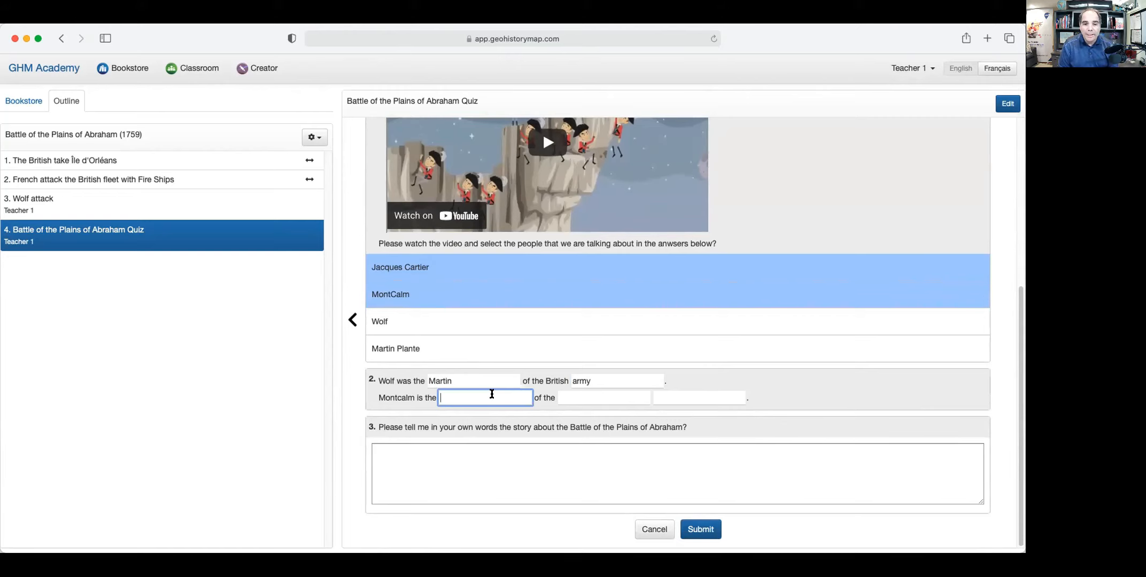
type("gen")
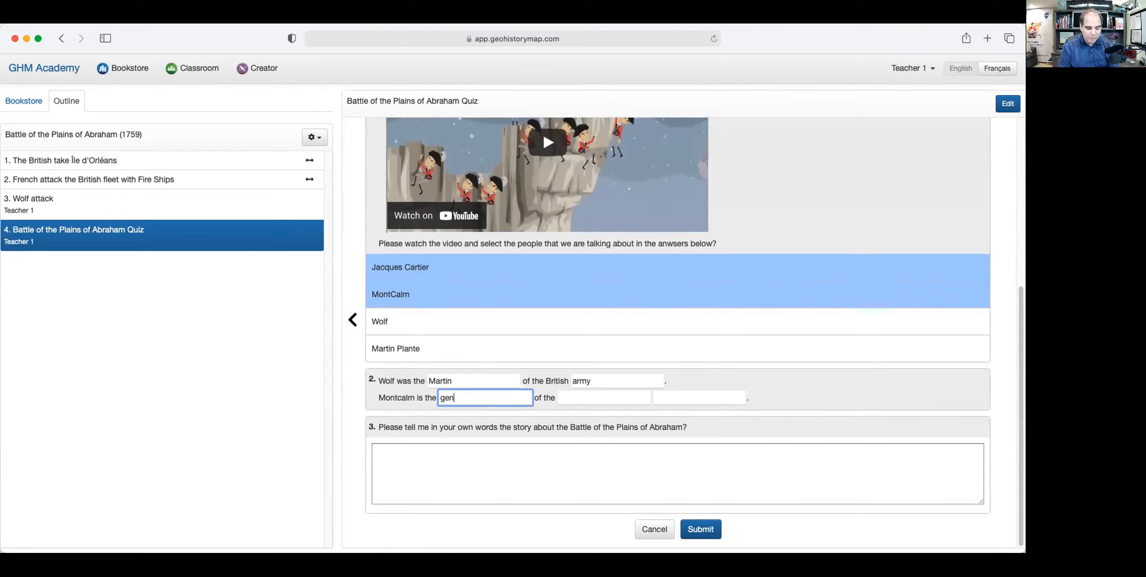
type("eral")
left_click(596, 398)
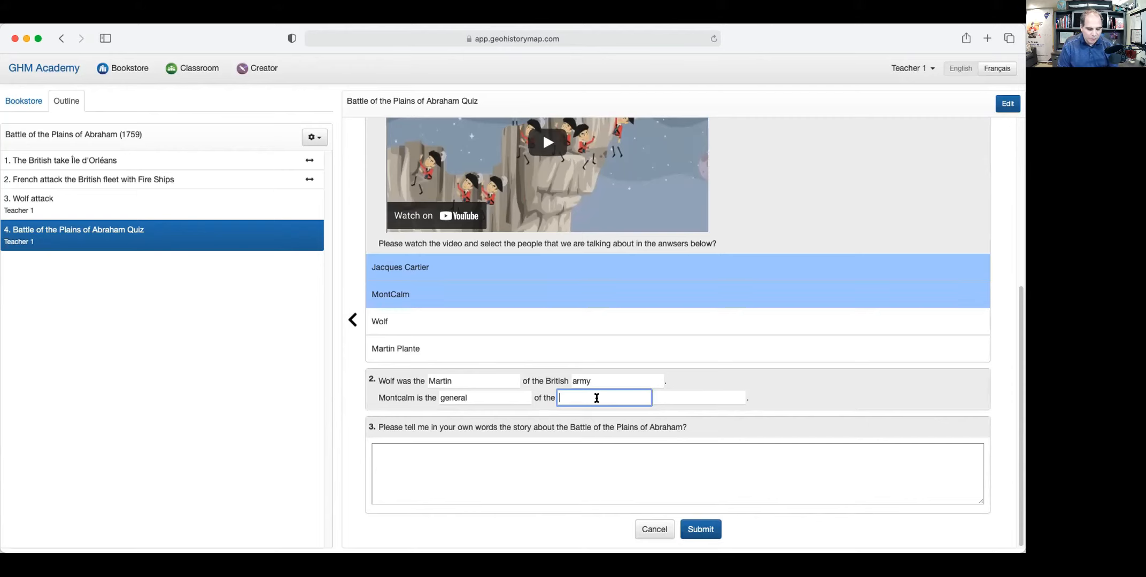
type("English")
left_click(690, 394)
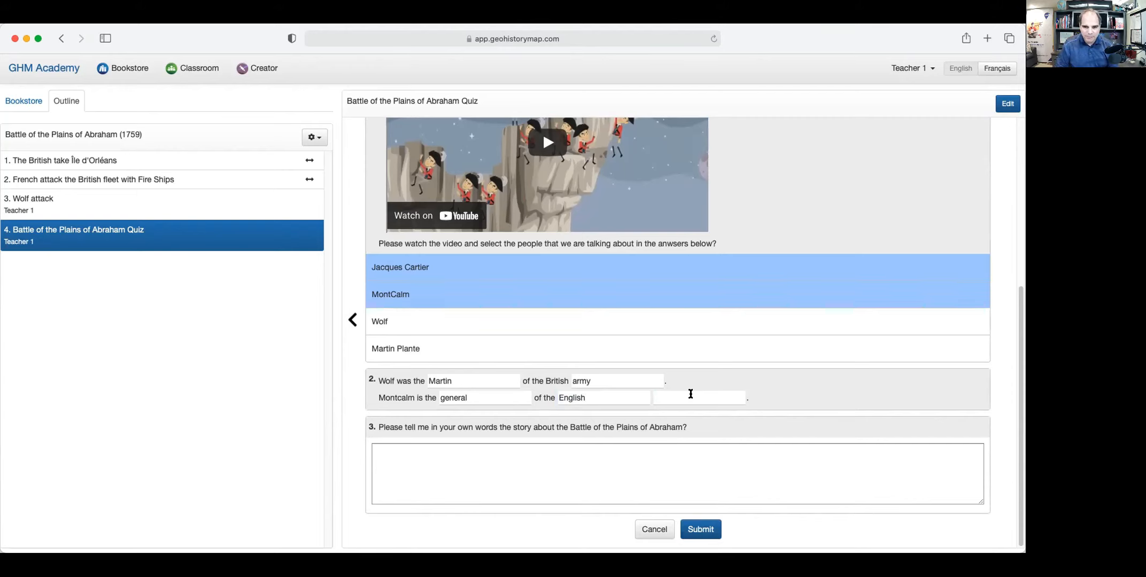
left_click(691, 398)
type("army")
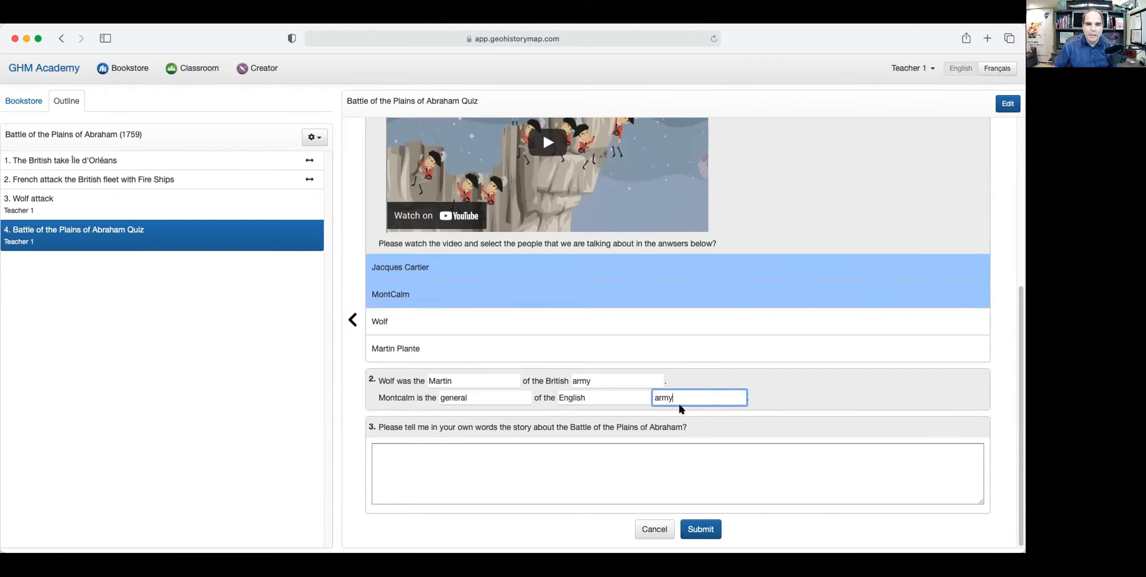
Paste a one-sentence story of the battle into question 3's answer box.
left_click(449, 452)
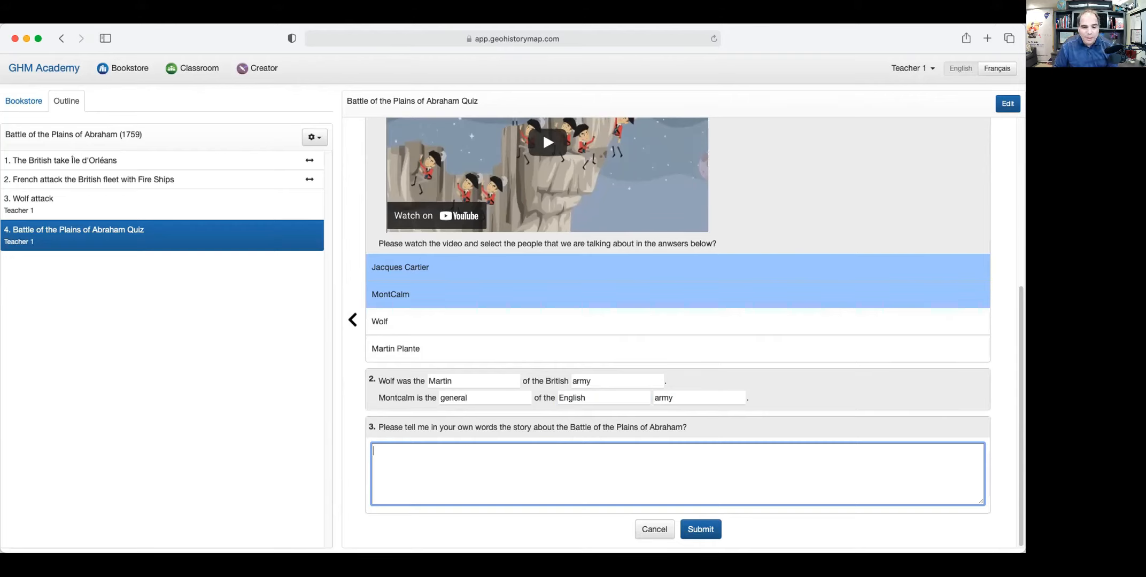
key("super+Tab")
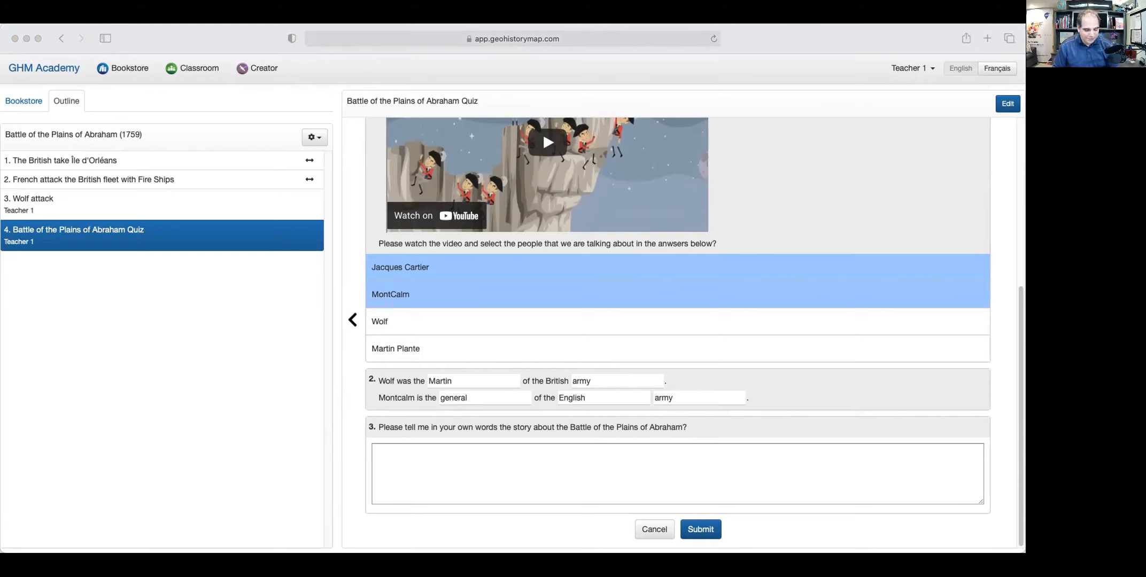
left_click(402, 459)
type("The Battle of the Plains of Abraham (13 September 1759), also known as the Battle of Quebec, was a pivotal moment in the Seven Years’ War and in the history of Canada.")
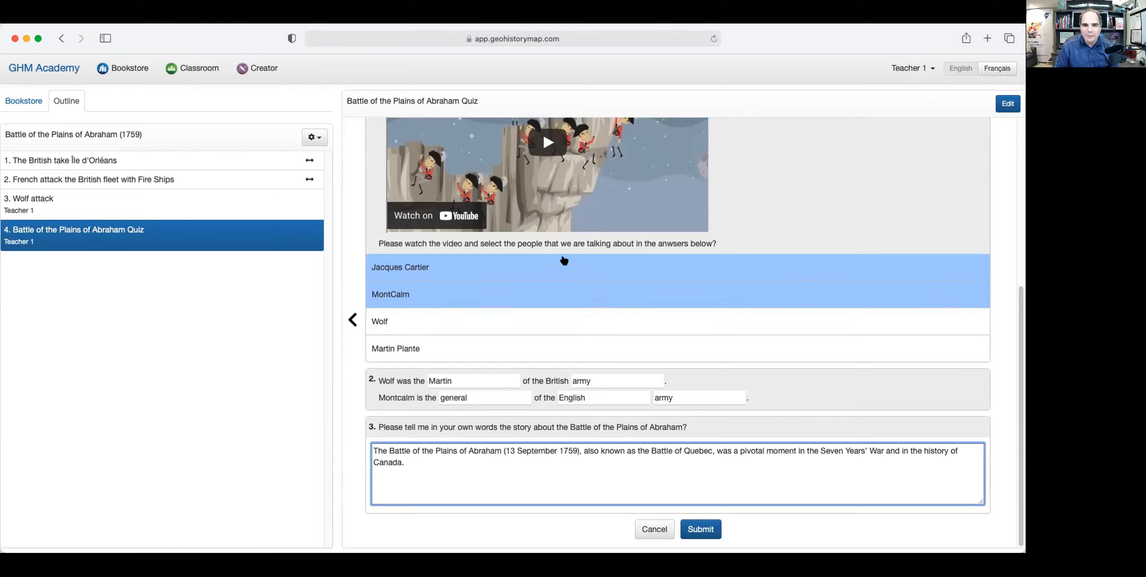
scroll(631, 342, "up", 3)
scroll(628, 343, "down", 3)
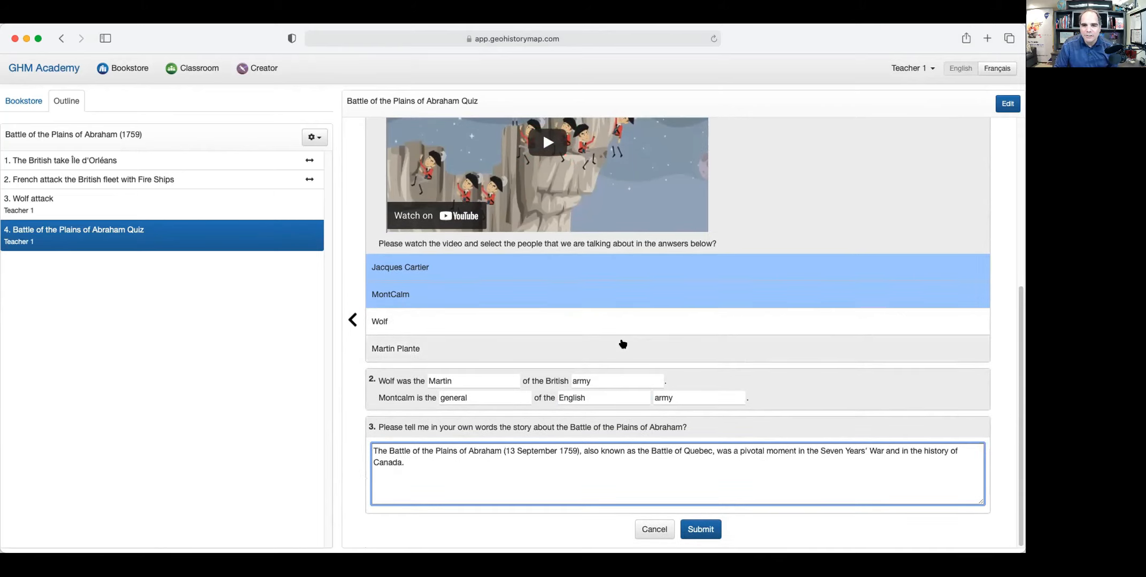
Submit the quiz and check question 2's score of 1.8 / 3.
left_click(710, 530)
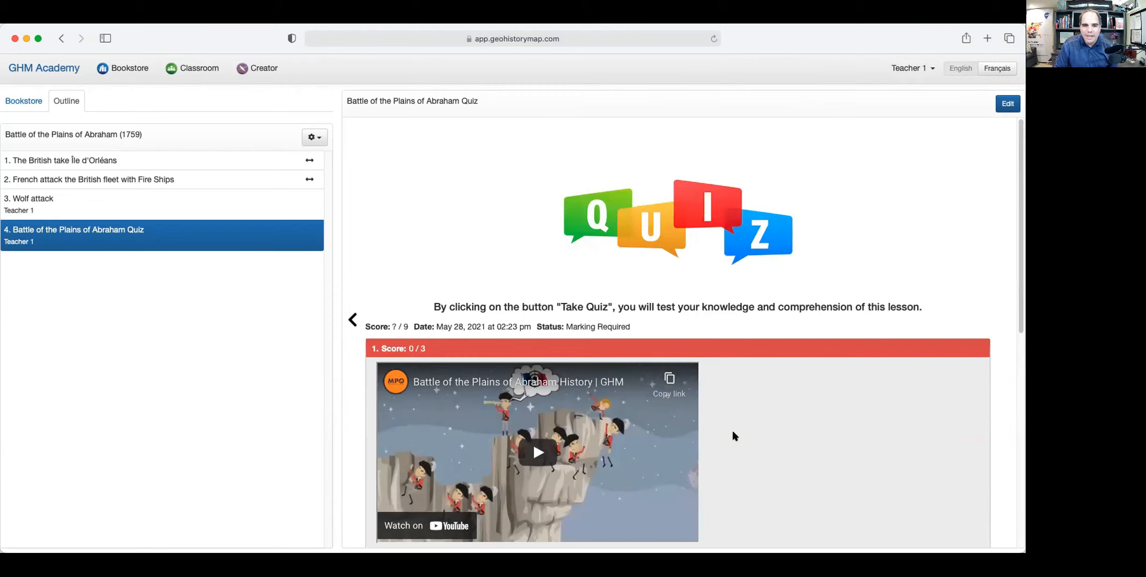
scroll(733, 436, "down", 2)
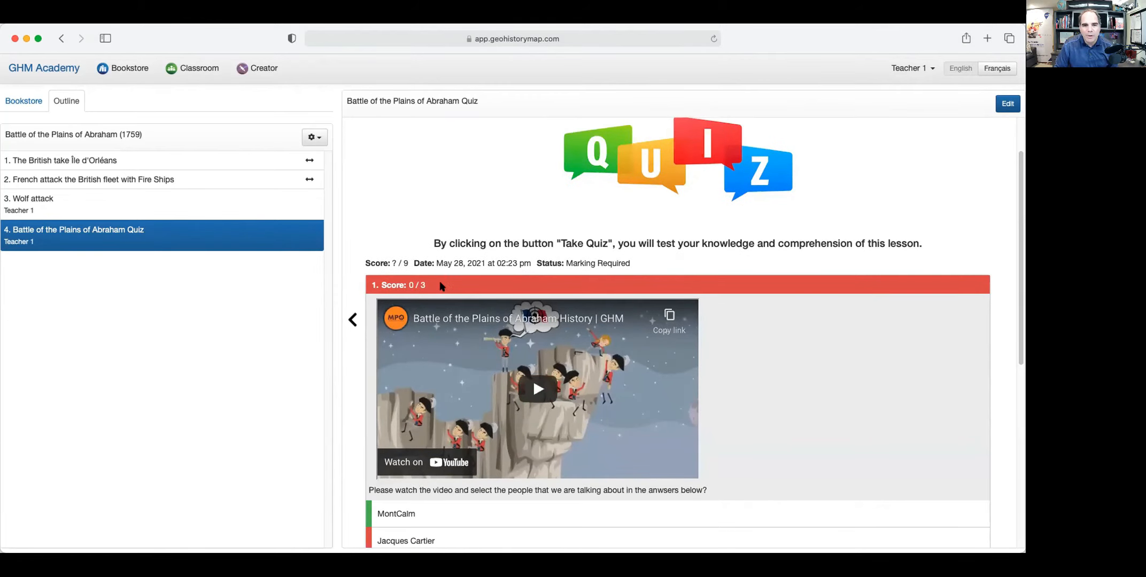
scroll(465, 293, "down", 5)
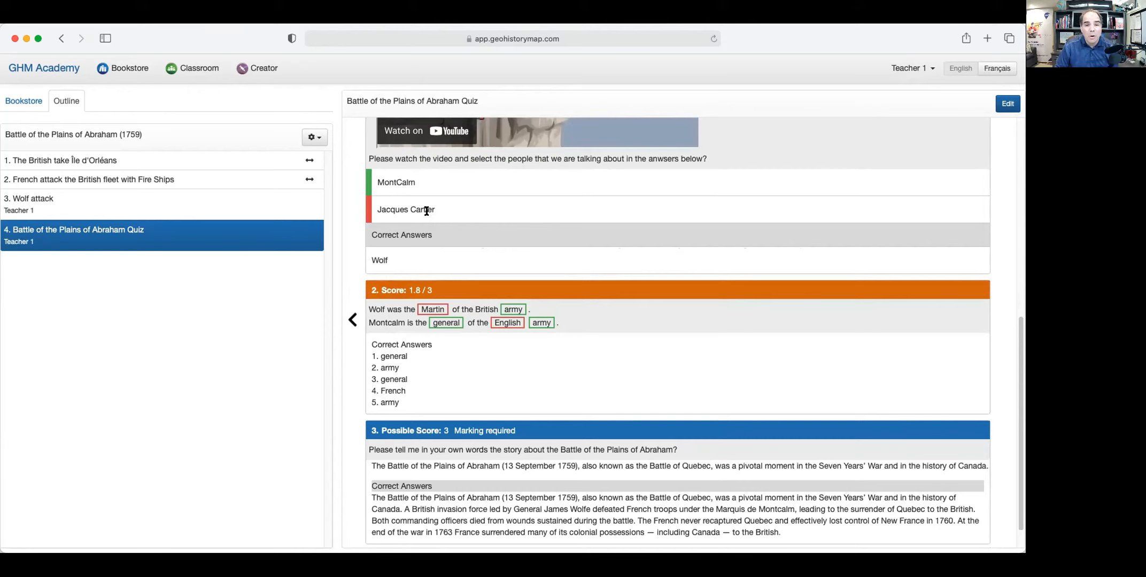
scroll(470, 236, "up", 3)
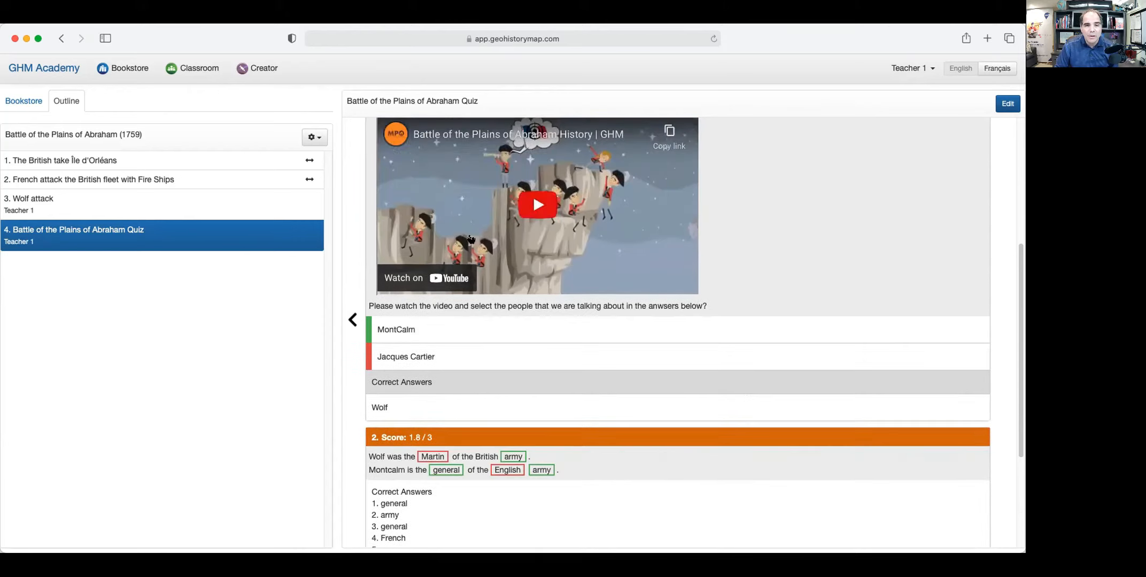
scroll(470, 239, "down", 2)
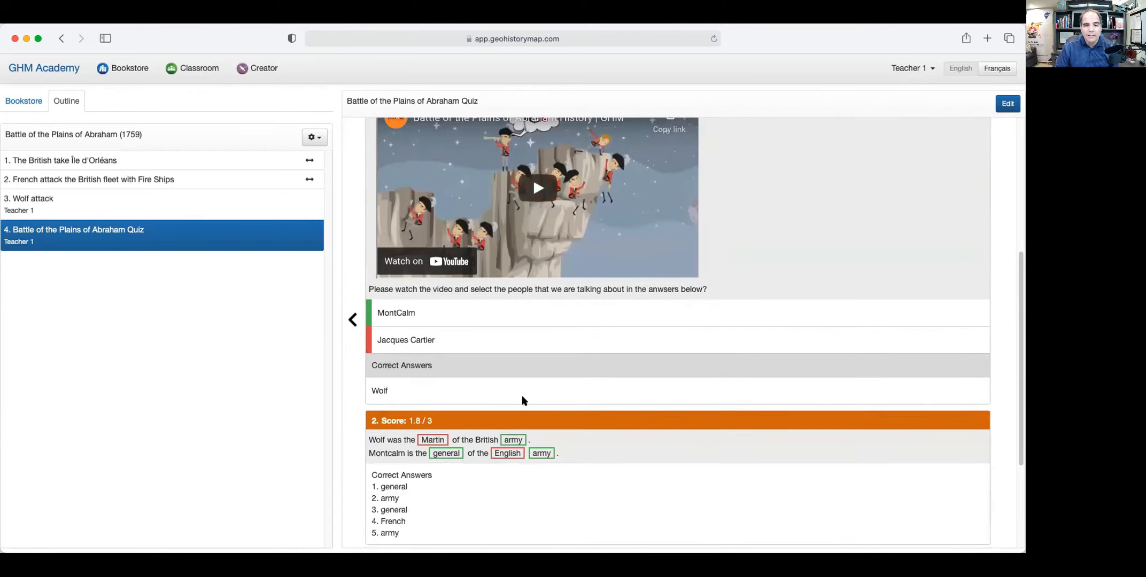
scroll(445, 422, "down", 4)
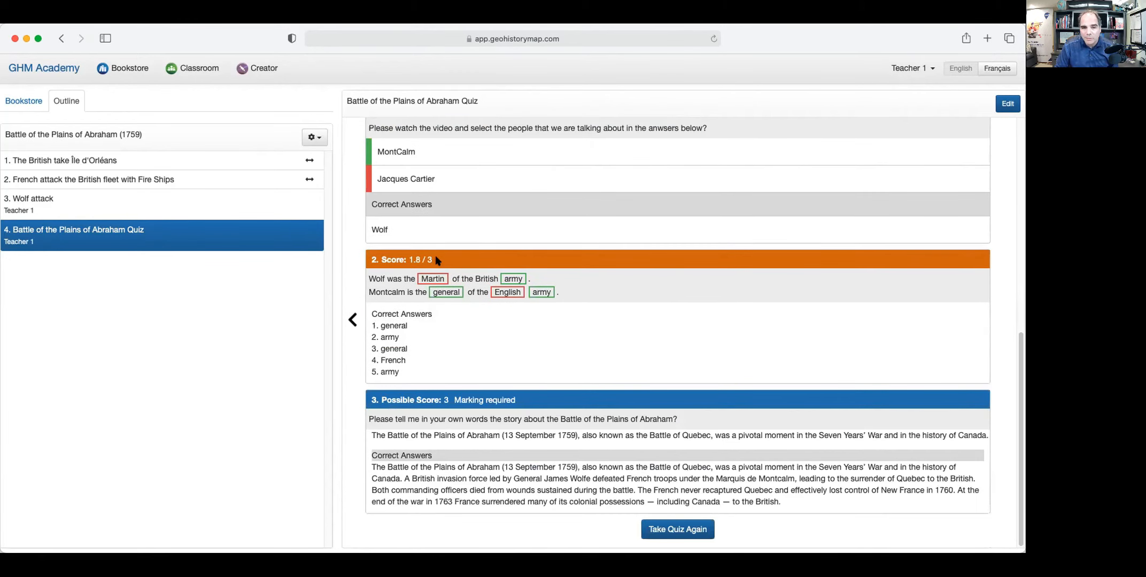
left_click_drag(434, 257, 406, 256)
left_click(448, 262)
Review question 3's correct-answer paragraph, still awaiting marking.
scroll(483, 350, "up", 3)
scroll(451, 439, "down", 3)
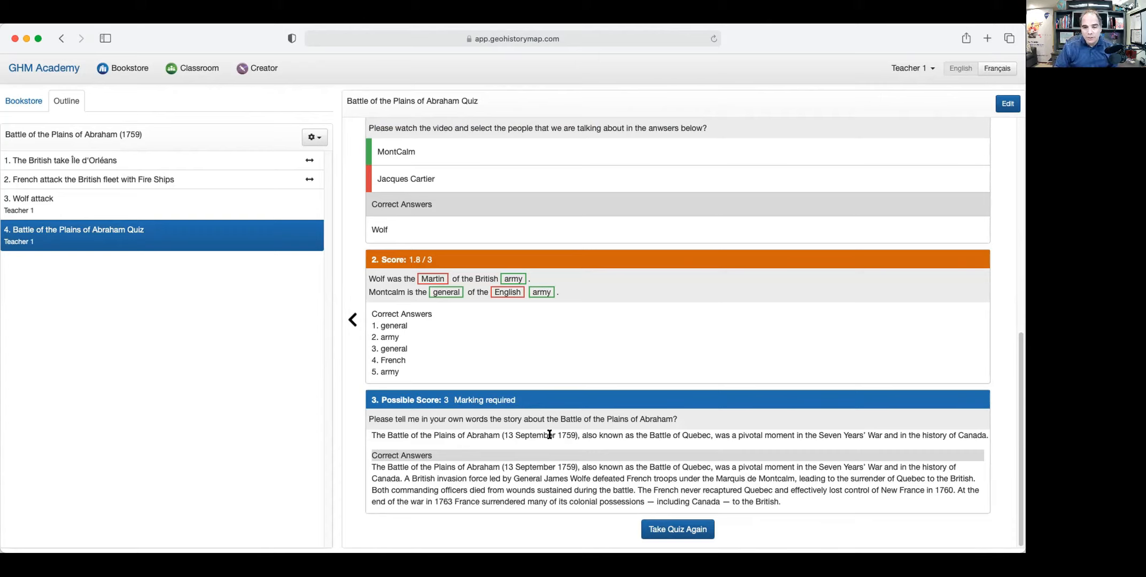
left_click_drag(373, 465, 783, 502)
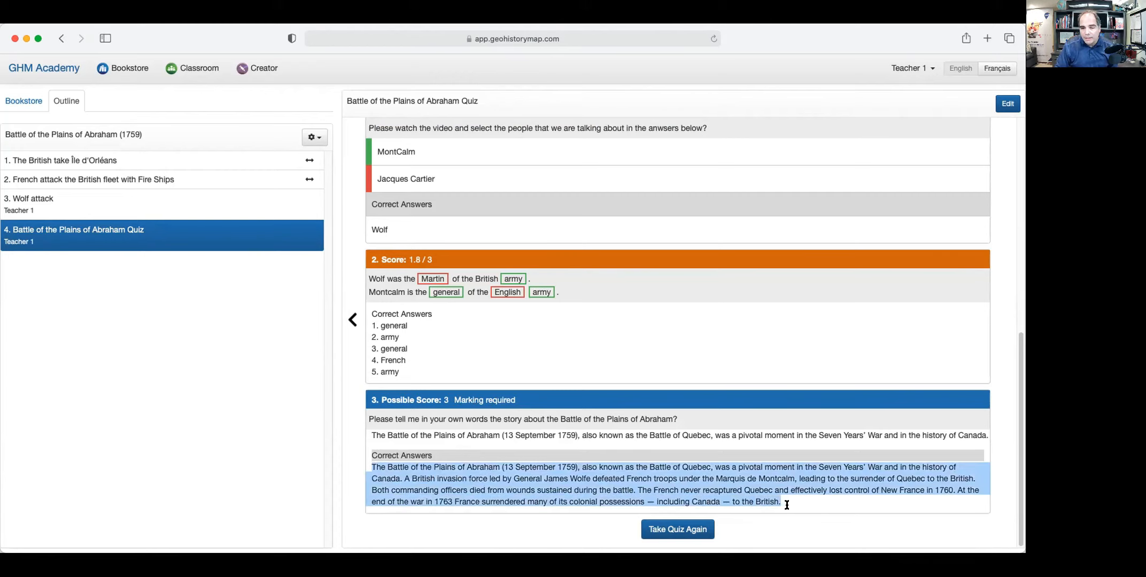
left_click(441, 447)
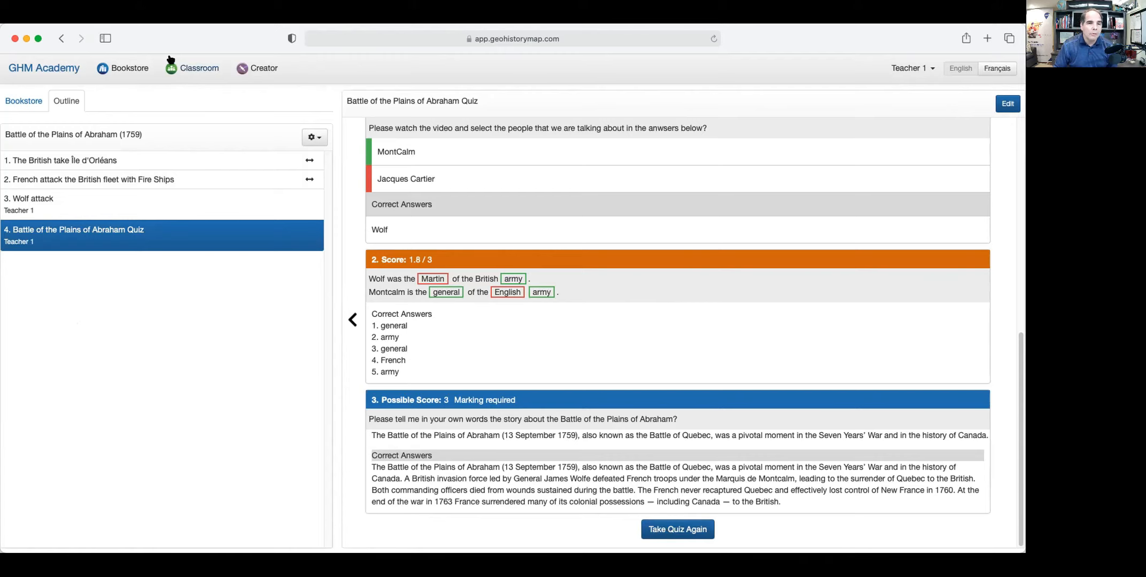
left_click(189, 66)
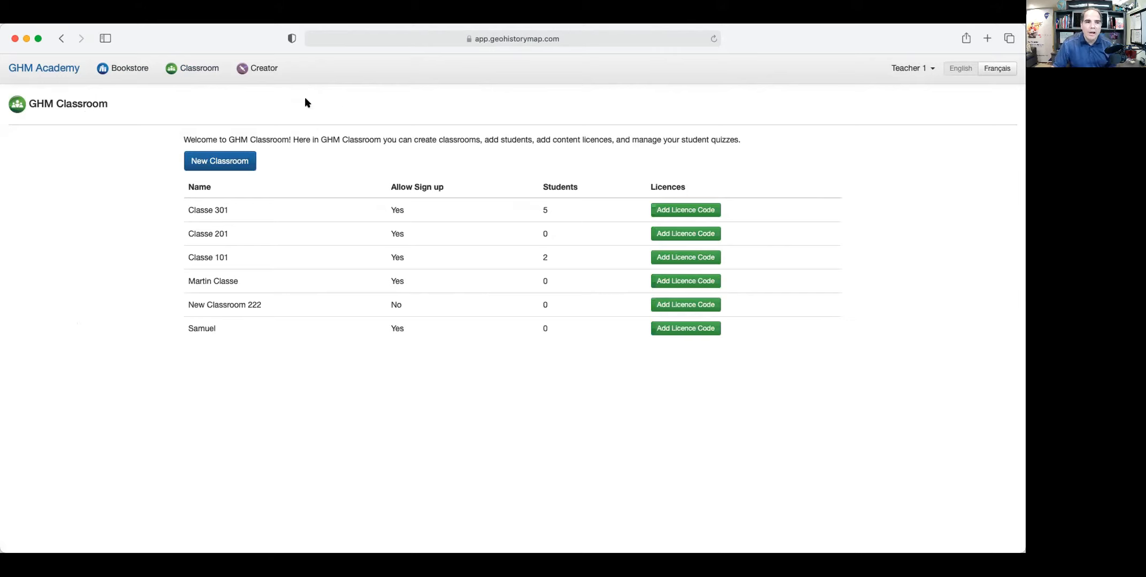
Add the Battle of the Plains of Abraham (1759) lesson from My Created Lessons to Classe 301 and save.
left_click(208, 212)
left_click(268, 162)
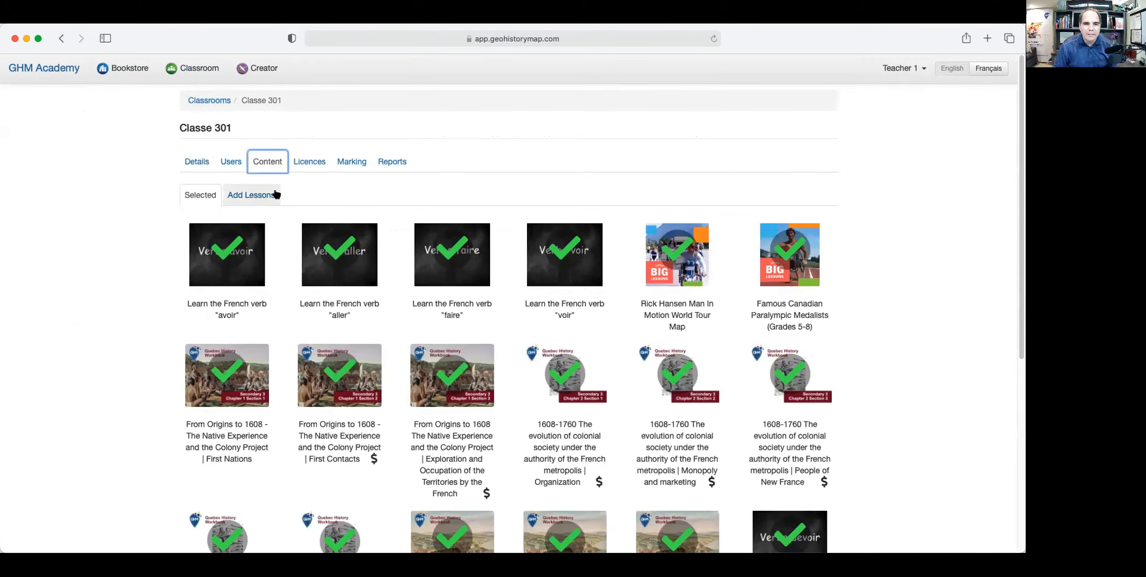
left_click(259, 197)
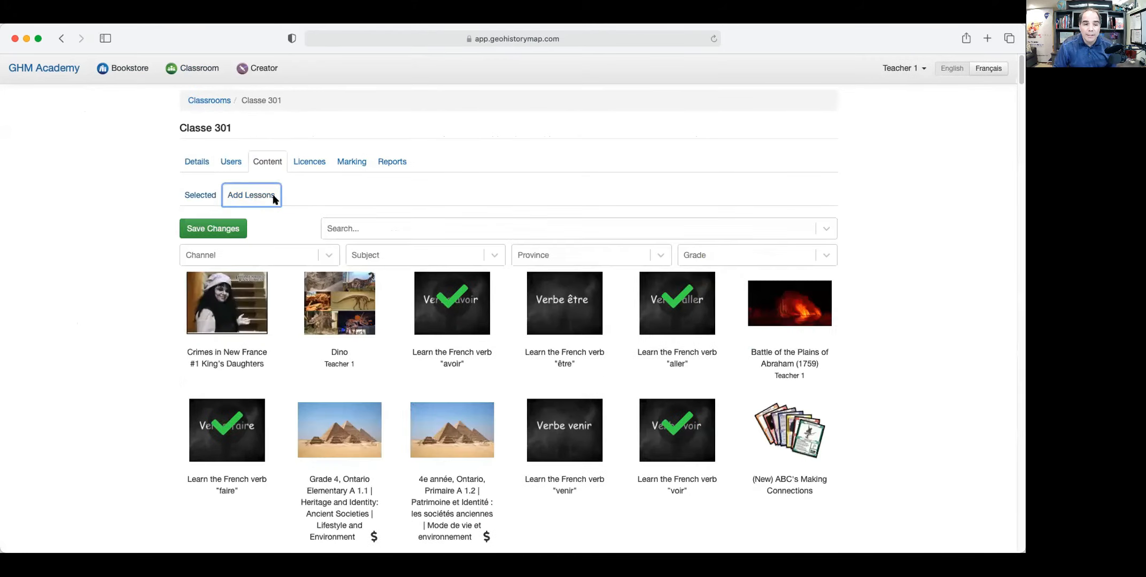
left_click(494, 256)
left_click(406, 284)
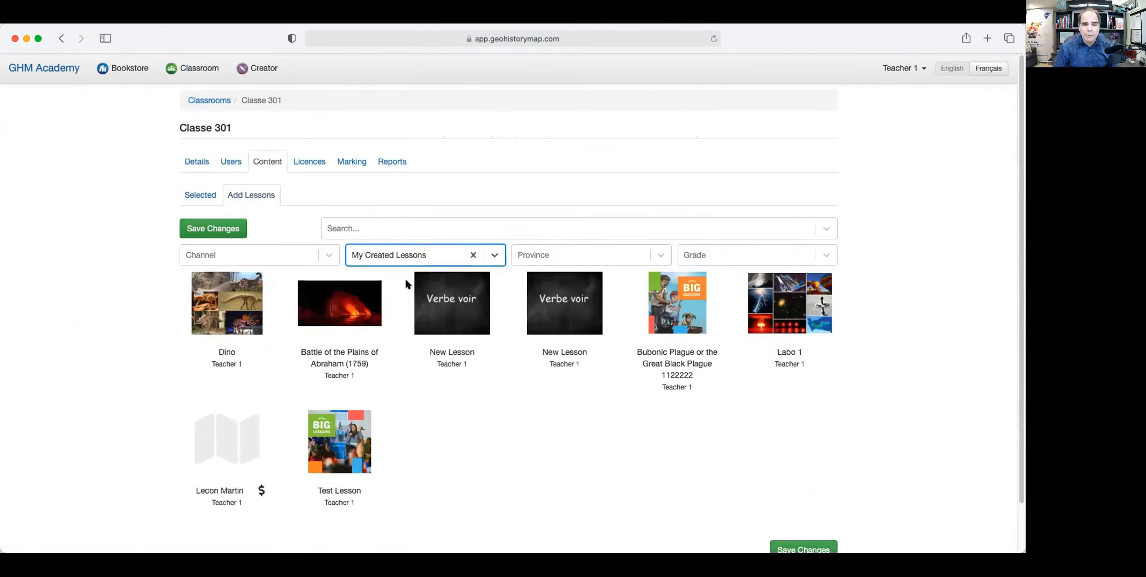
left_click(344, 314)
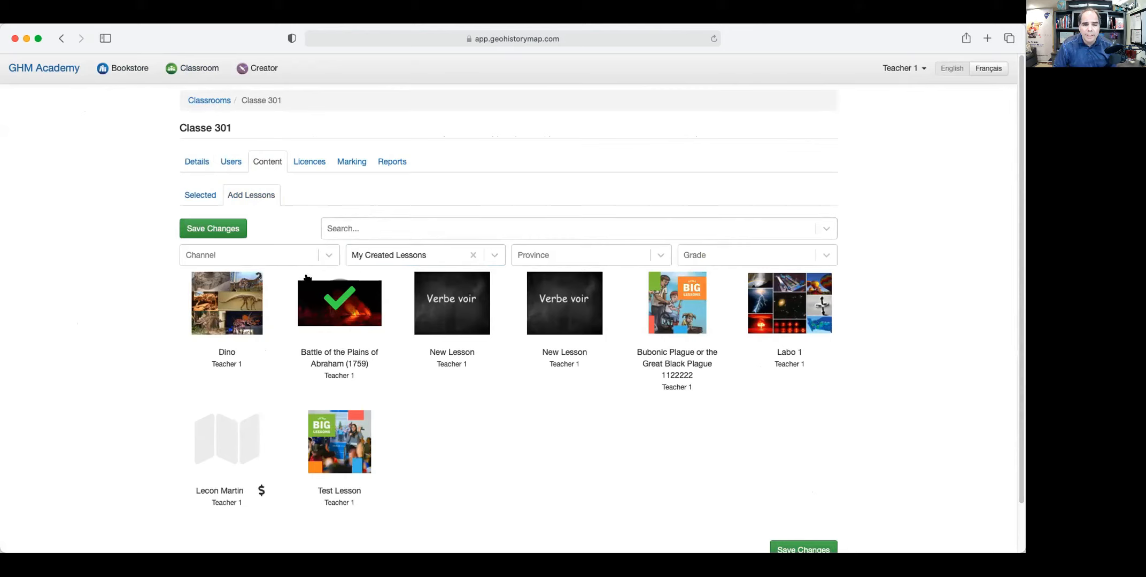
left_click(318, 259)
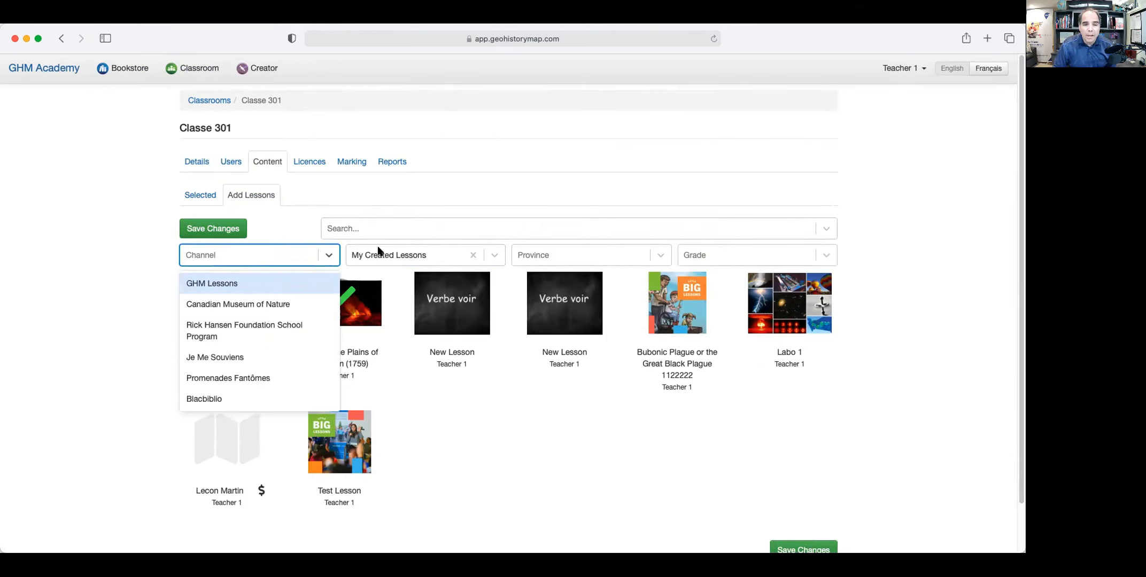
left_click(293, 227)
left_click(216, 228)
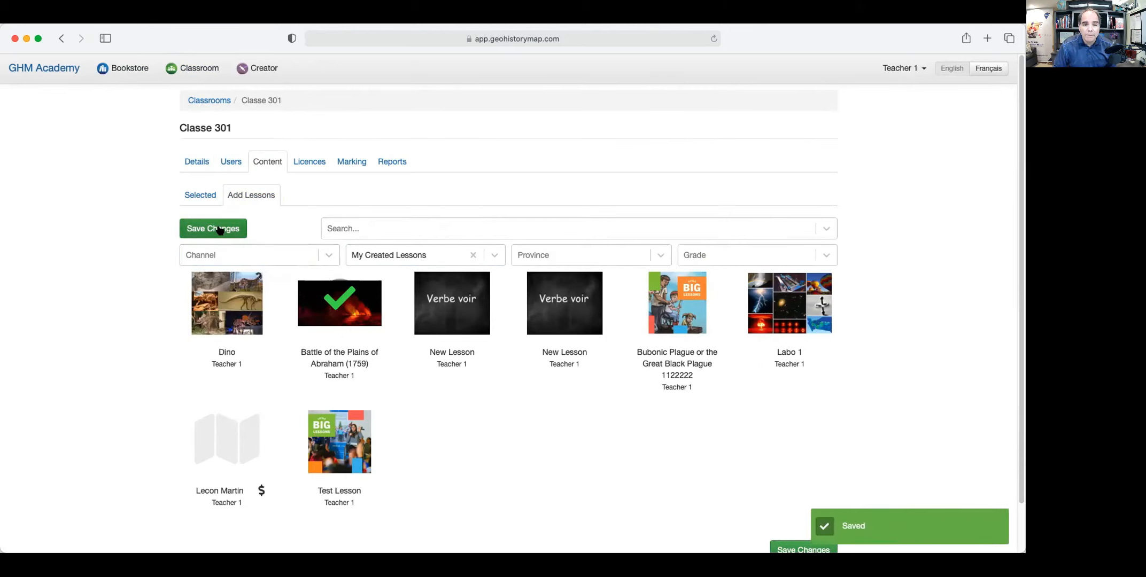
left_click(199, 195)
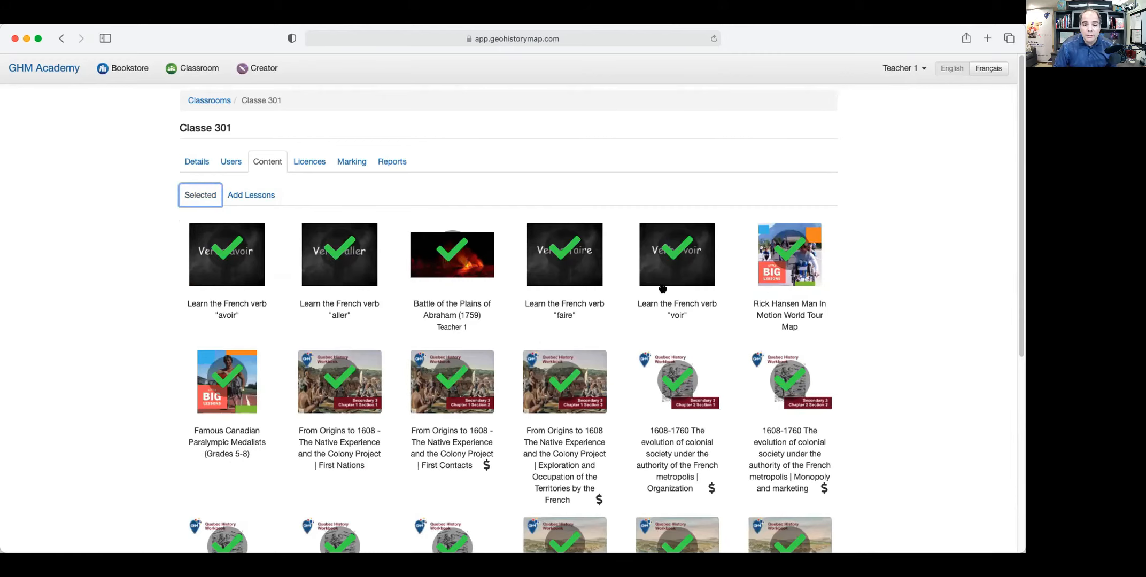
Copy the Classe 301 student's username from their profile.
left_click(231, 161)
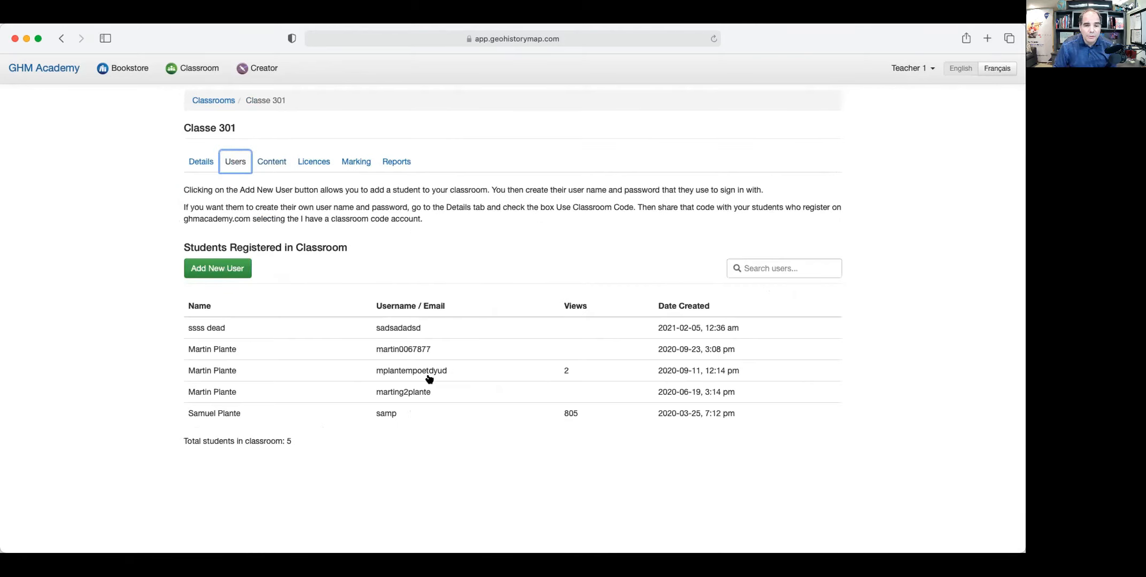
left_click(407, 350)
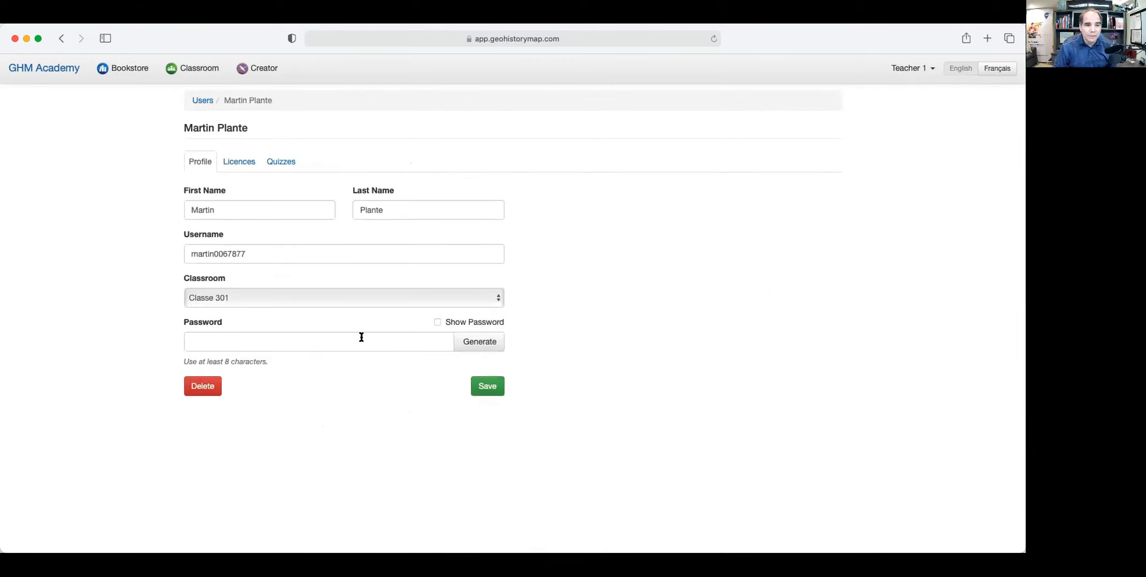
left_click_drag(257, 253, 138, 247)
key("super+c")
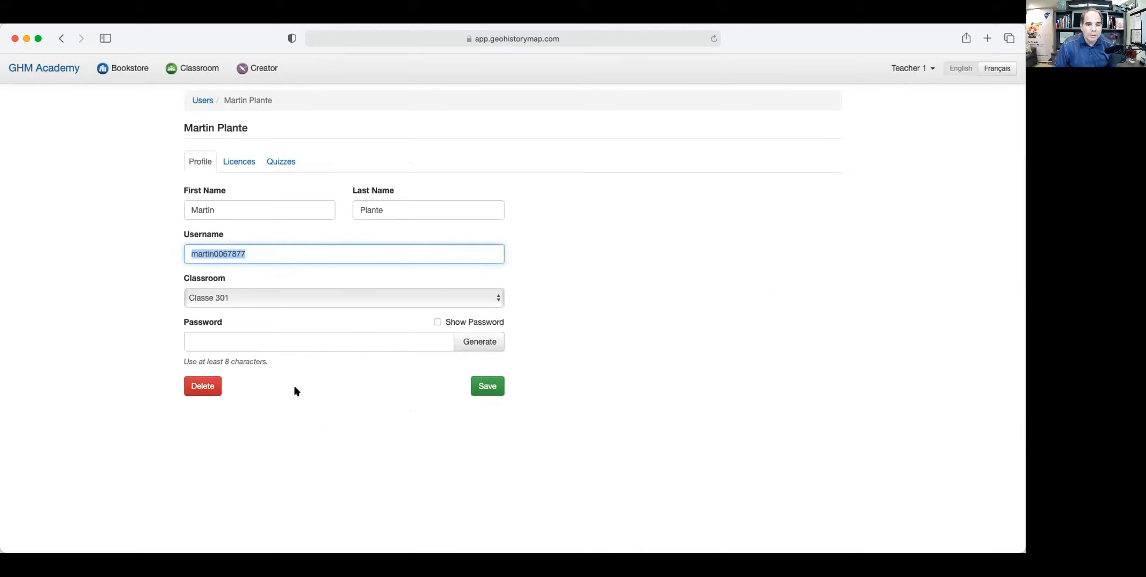
left_click(202, 103)
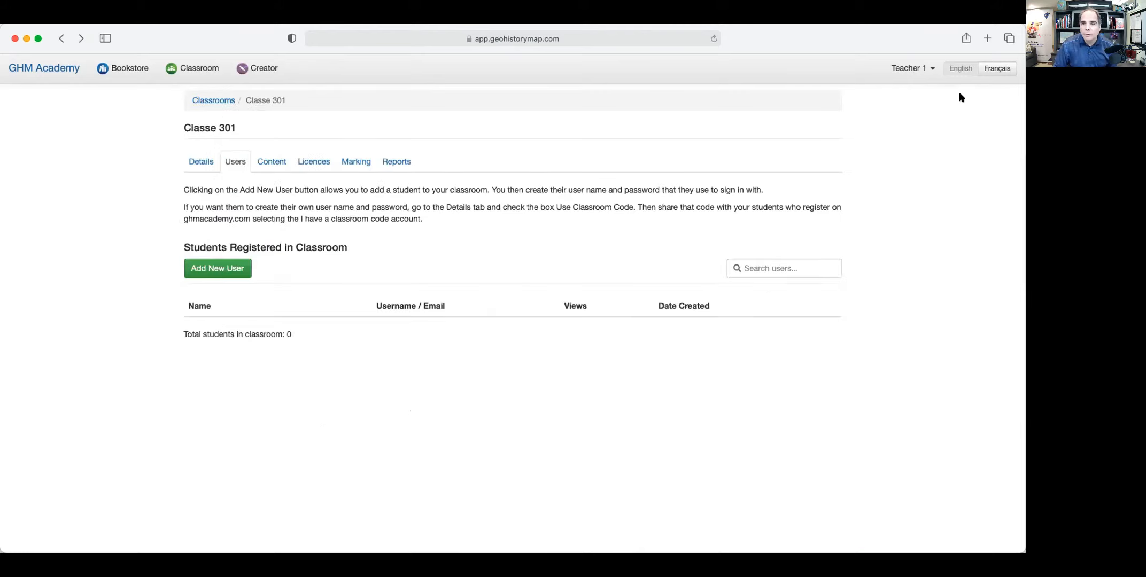
Log out of Teacher 1 and log in with the student's username and password.
left_click(903, 69)
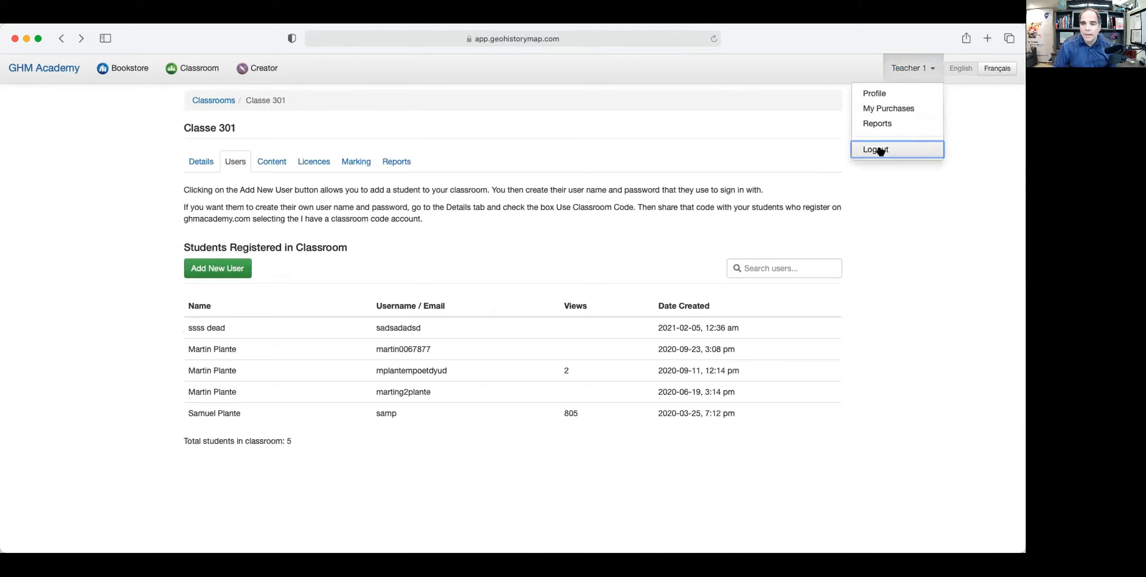
left_click(877, 150)
key("super+v")
left_click(481, 330)
type("••••••••")
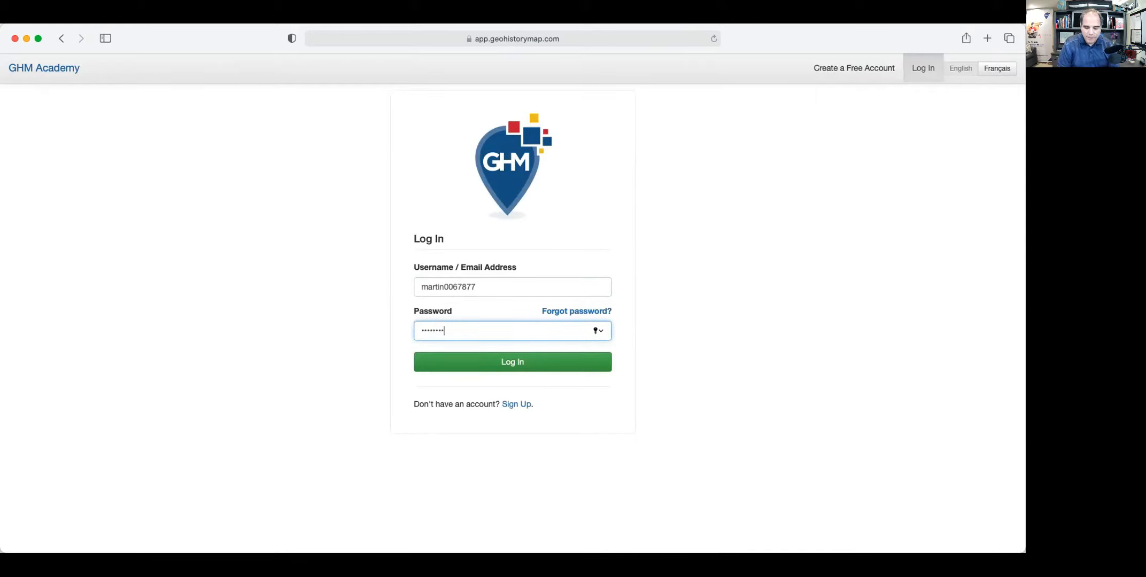
left_click(501, 362)
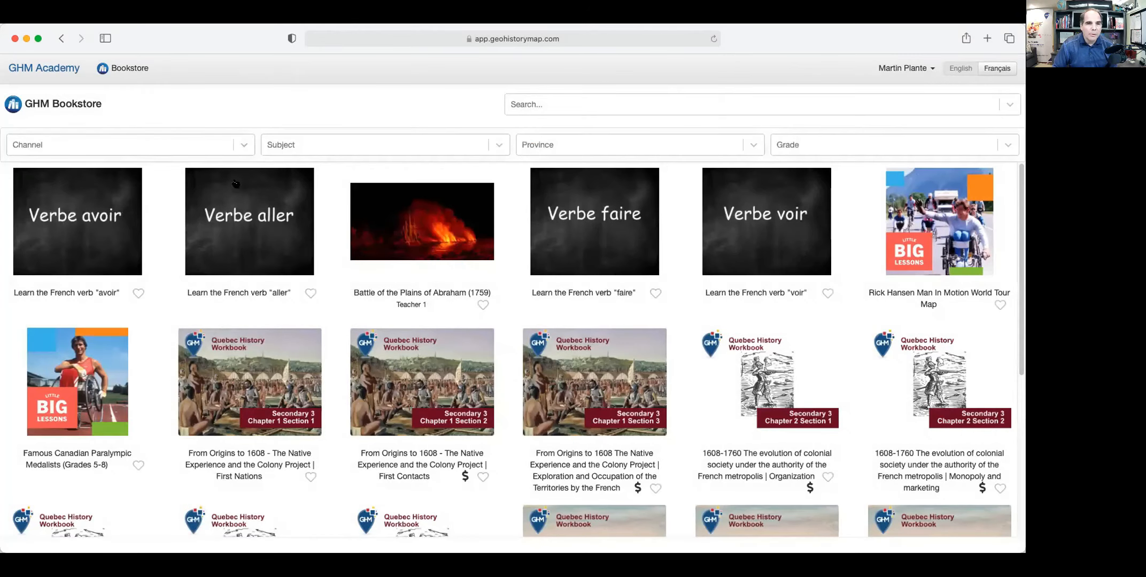
Browse the student's Bookstore, which lists the Battle of the Plains of Abraham (1759) lesson.
scroll(489, 315, "down", 6)
scroll(489, 315, "up", 6)
left_click(245, 145)
left_click(244, 145)
scroll(254, 246, "down", 5)
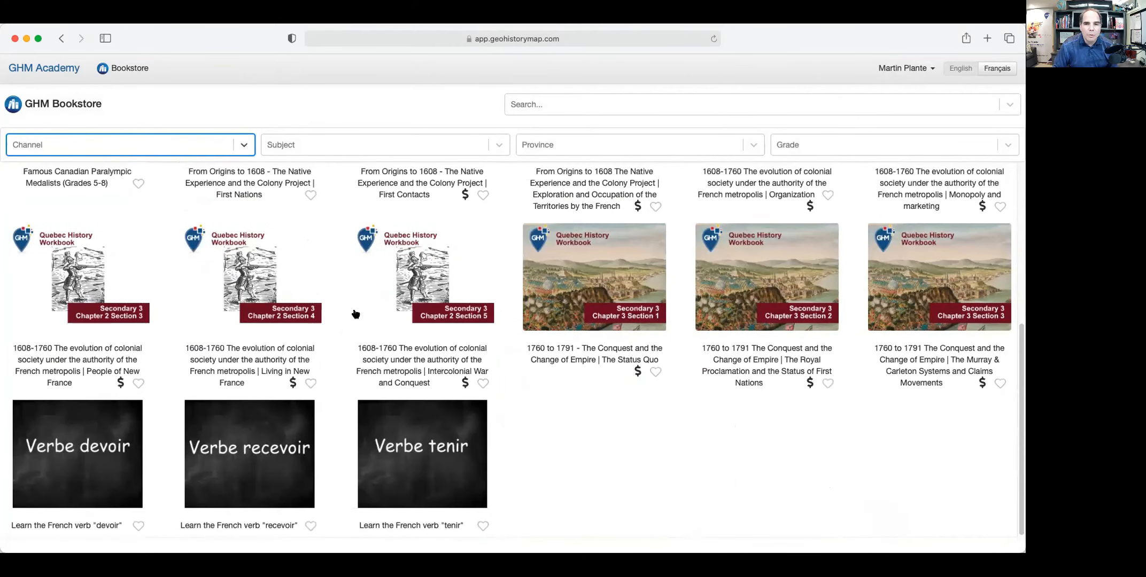
scroll(356, 314, "up", 5)
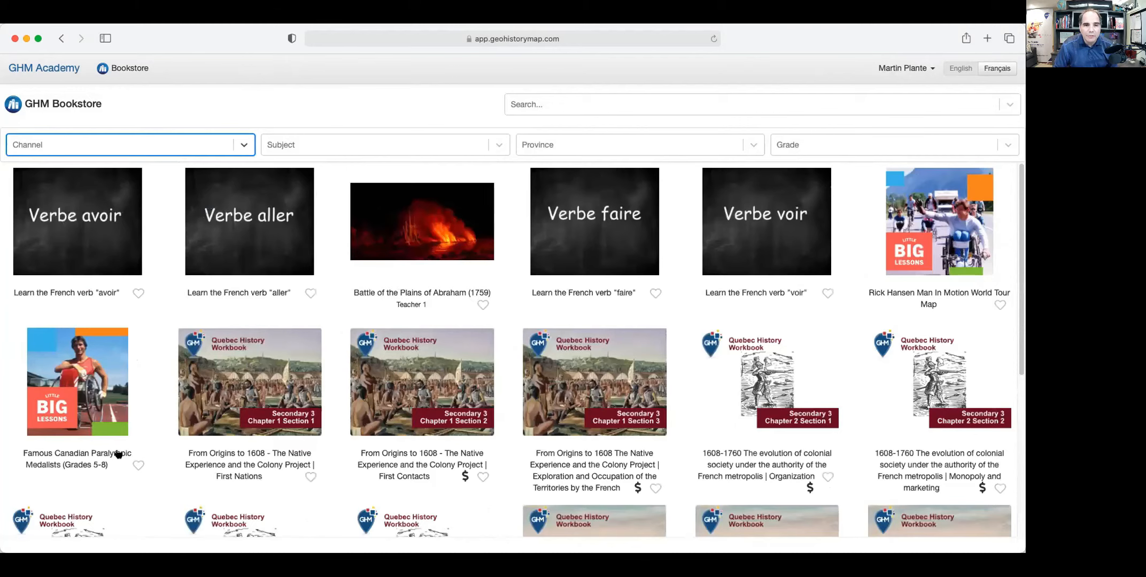
scroll(617, 404, "down", 5)
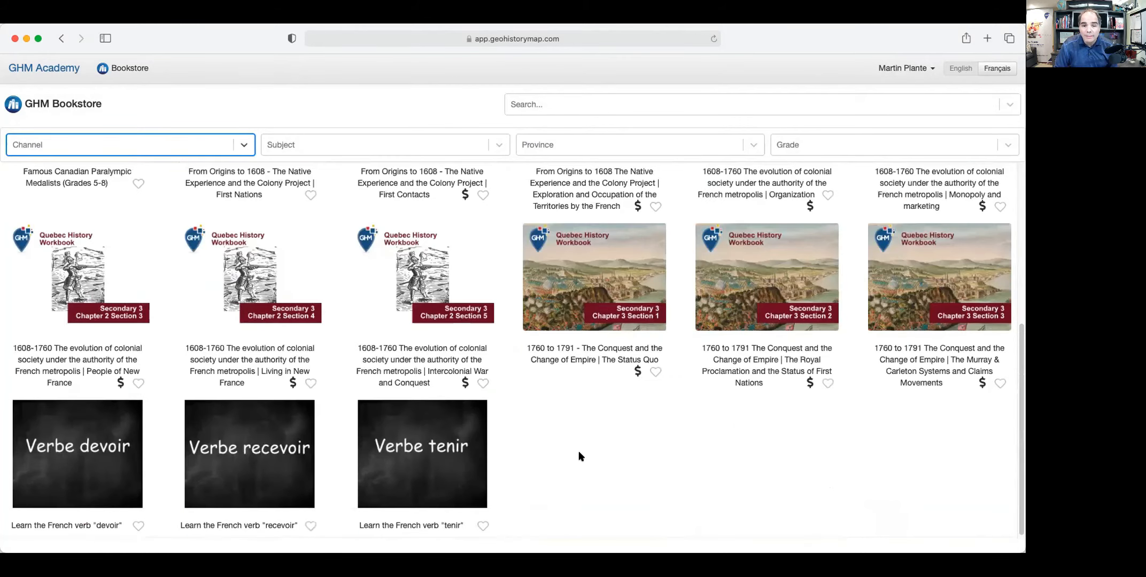
scroll(532, 406, "up", 5)
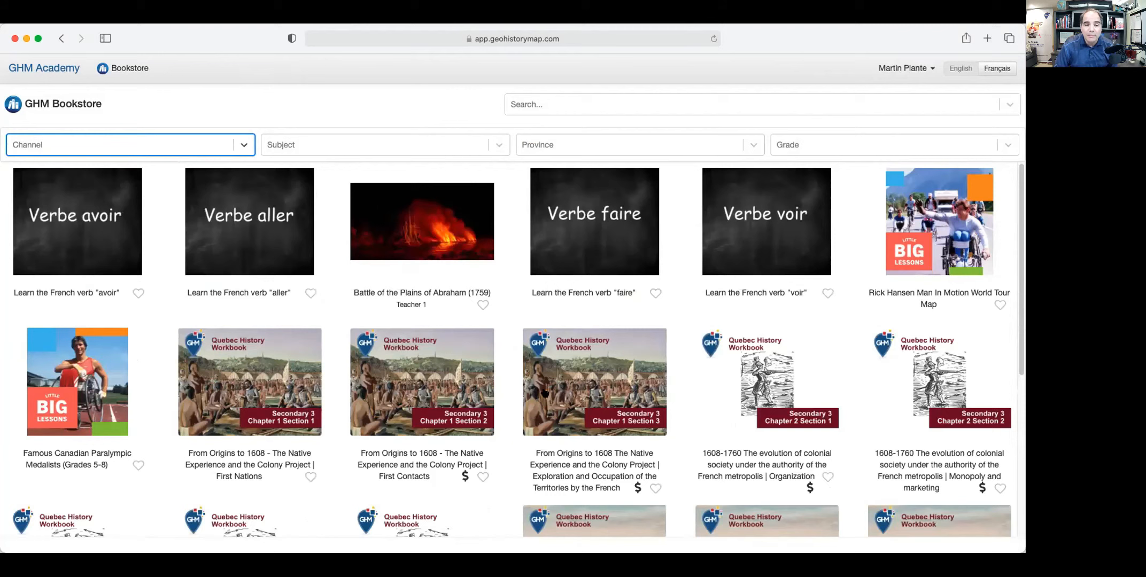
Start the Plains of Abraham lesson quiz and select MontCalm and Wolf as answers.
left_click(443, 242)
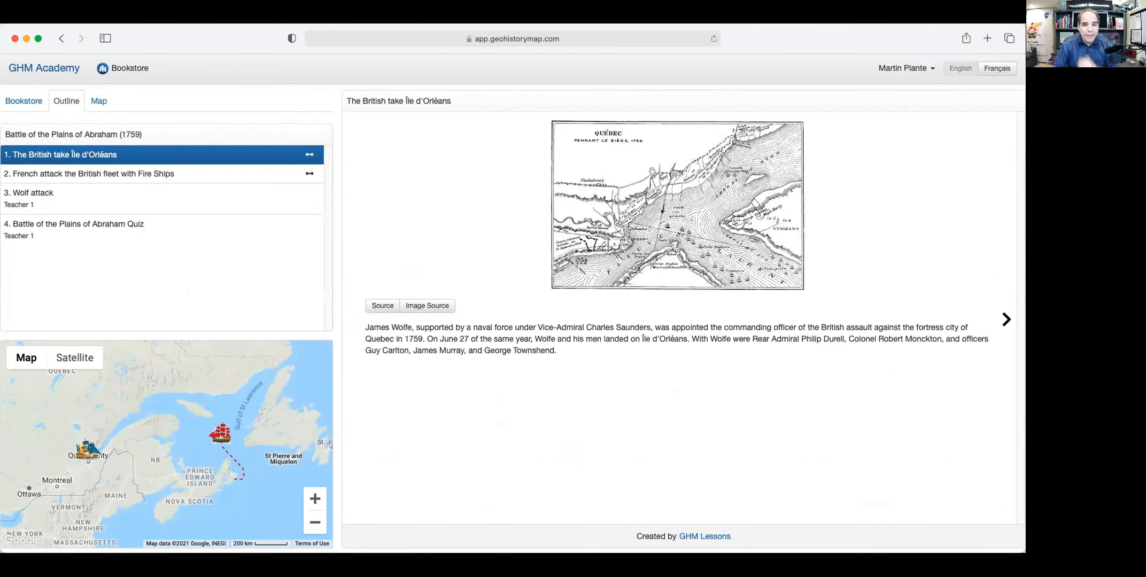
left_click(132, 228)
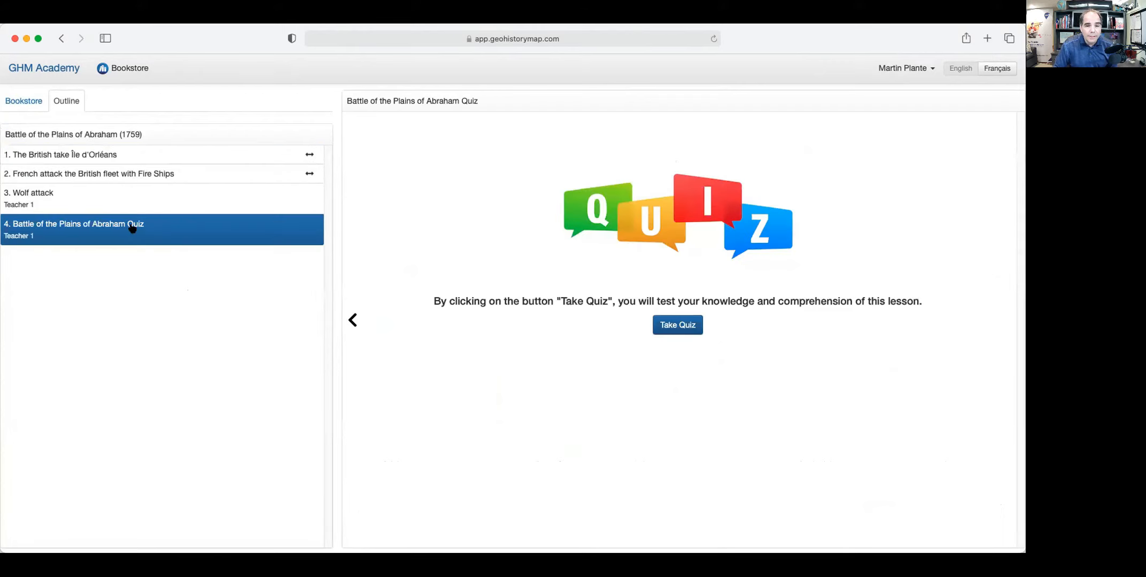
left_click(678, 326)
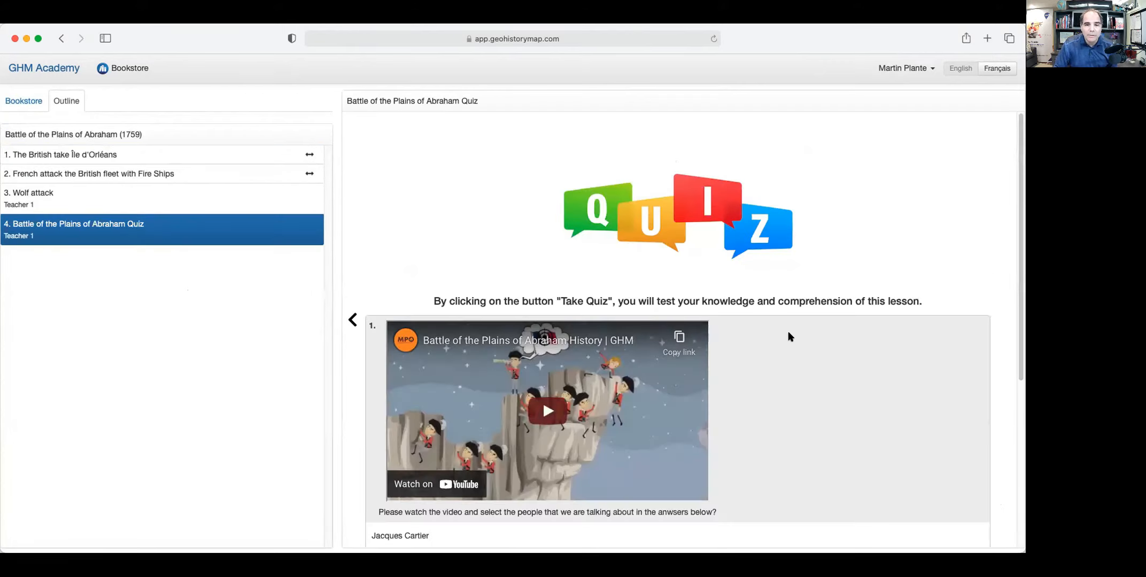
scroll(807, 398, "down", 2)
left_click(422, 501)
left_click(418, 520)
Fill the question 2 blanks with Martin, army, army and general.
scroll(434, 517, "down", 5)
left_click(446, 381)
type("Martin")
left_click(606, 384)
left_click(596, 380)
type("army")
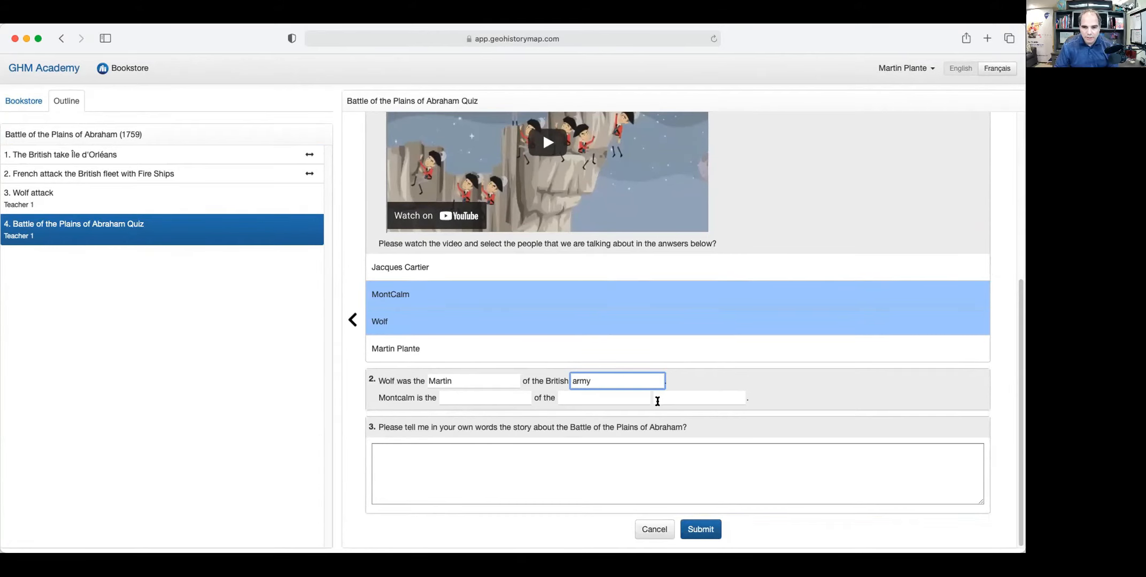
left_click(668, 396)
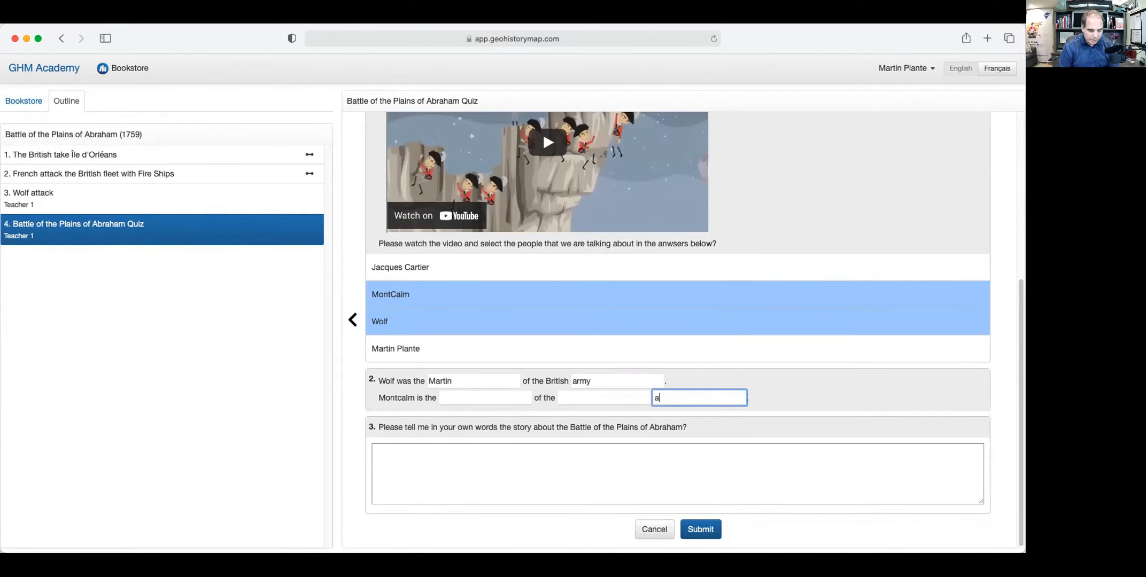
type("army")
left_click(585, 397)
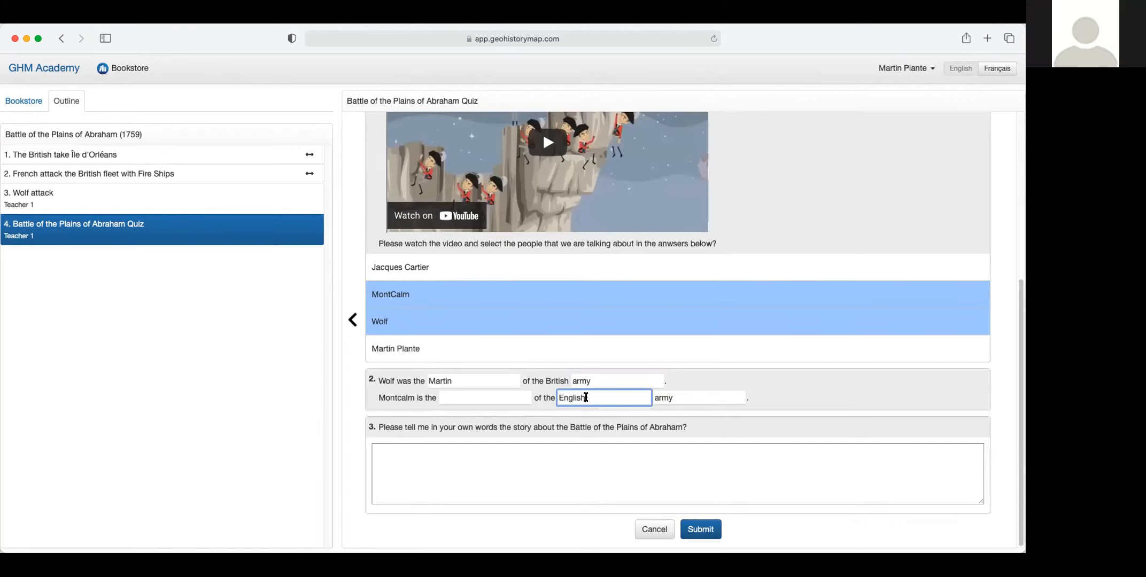
left_click(448, 398)
left_click(448, 397)
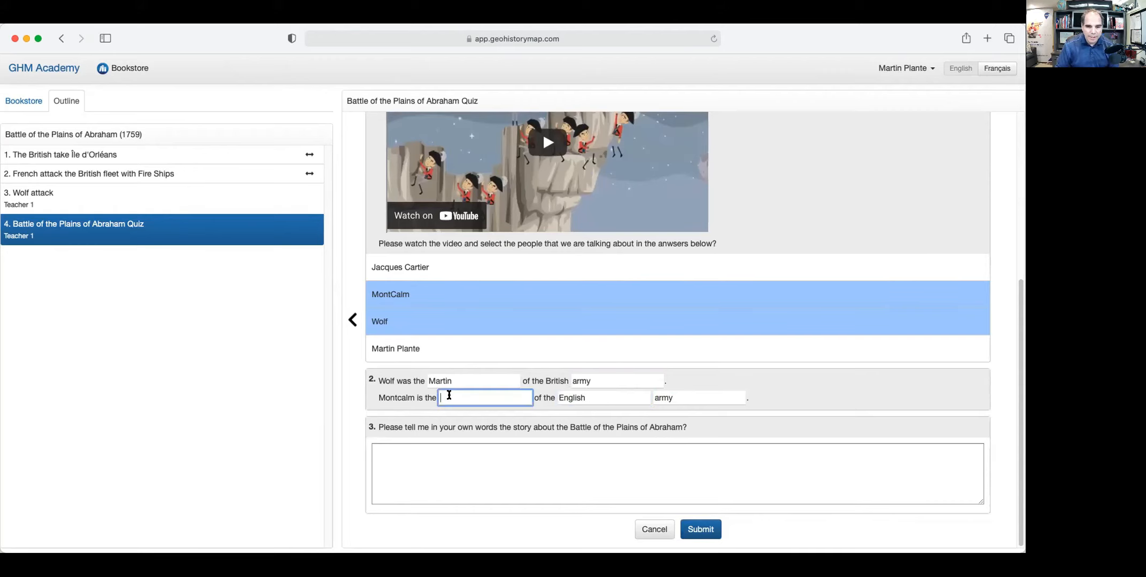
type("general")
Paste the story into the written answer box and submit the quiz.
left_click(434, 464)
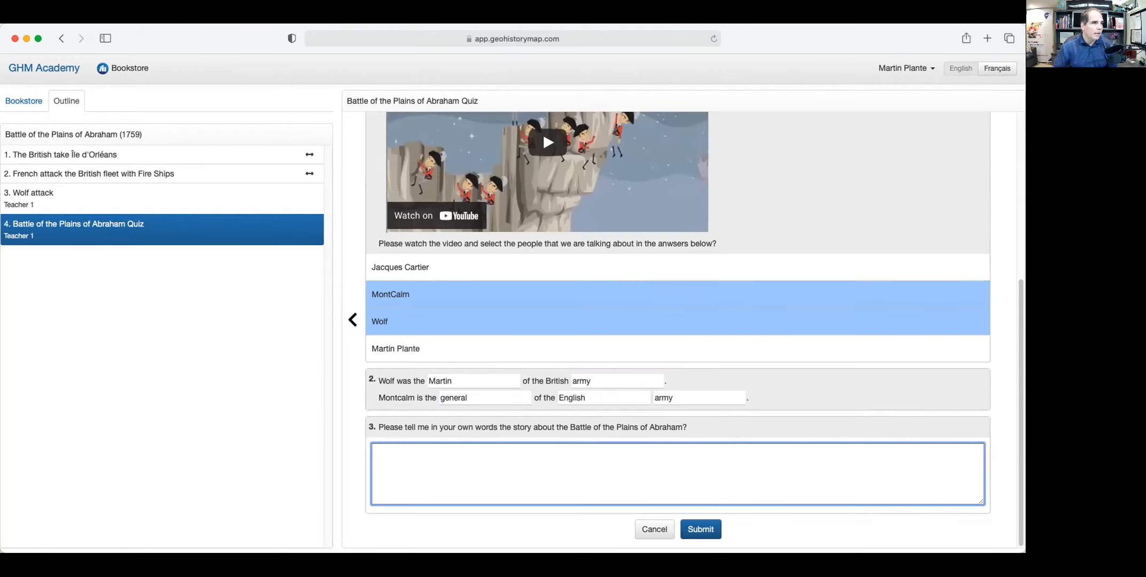
key("super+Tab")
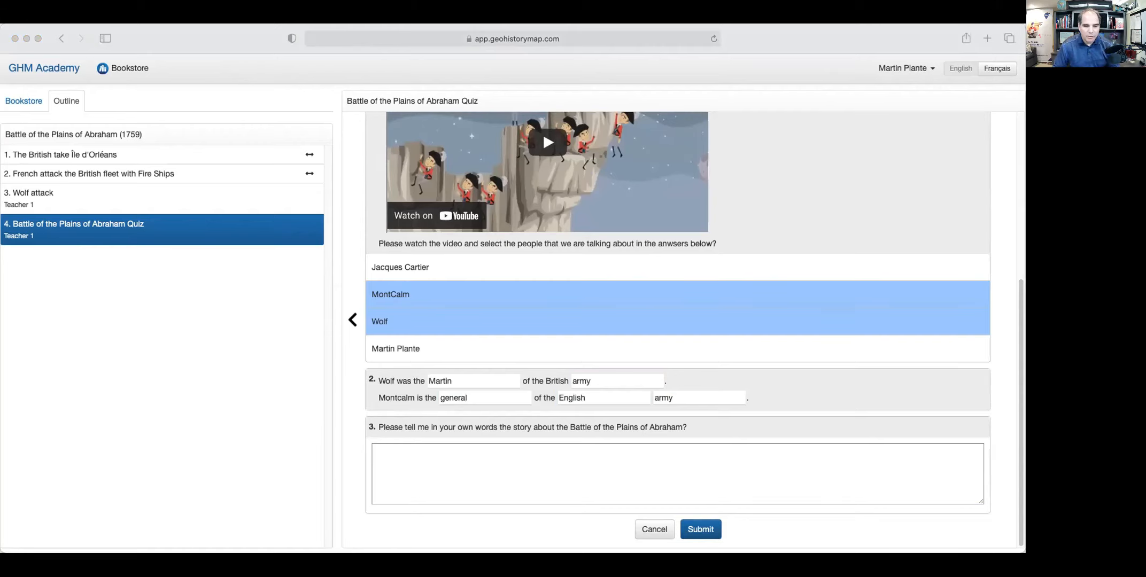
left_click(414, 460)
type("The Battle of the Plains of Abraham (13 September 1759), also known as the Battle of Quebec, was a pivotal moment in the Seven Years' War and in the history of Canada.")
left_click(701, 529)
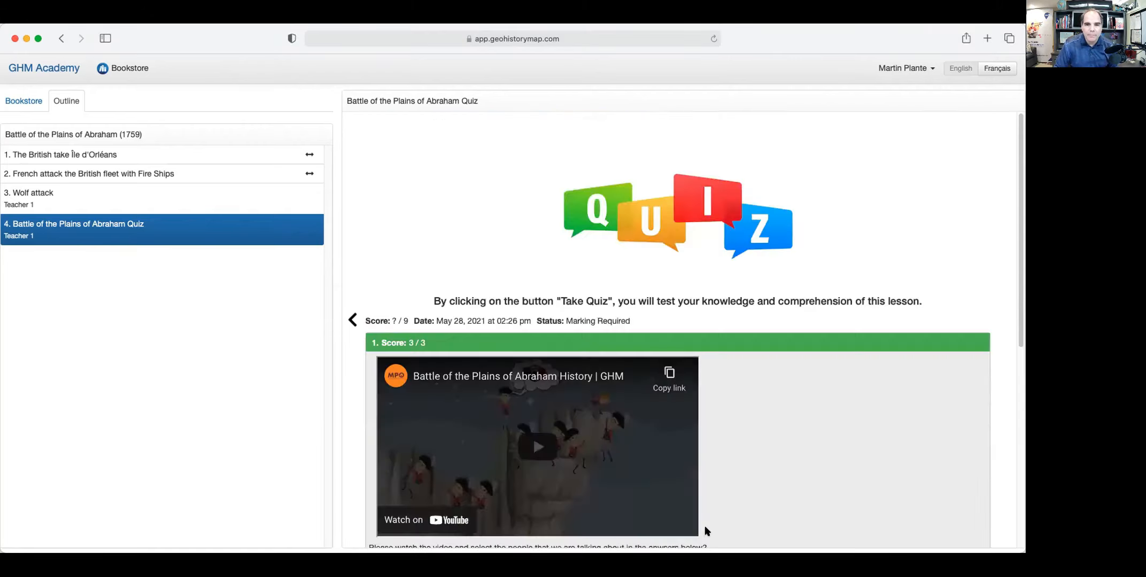
scroll(747, 383, "down", 7)
scroll(745, 385, "up", 7)
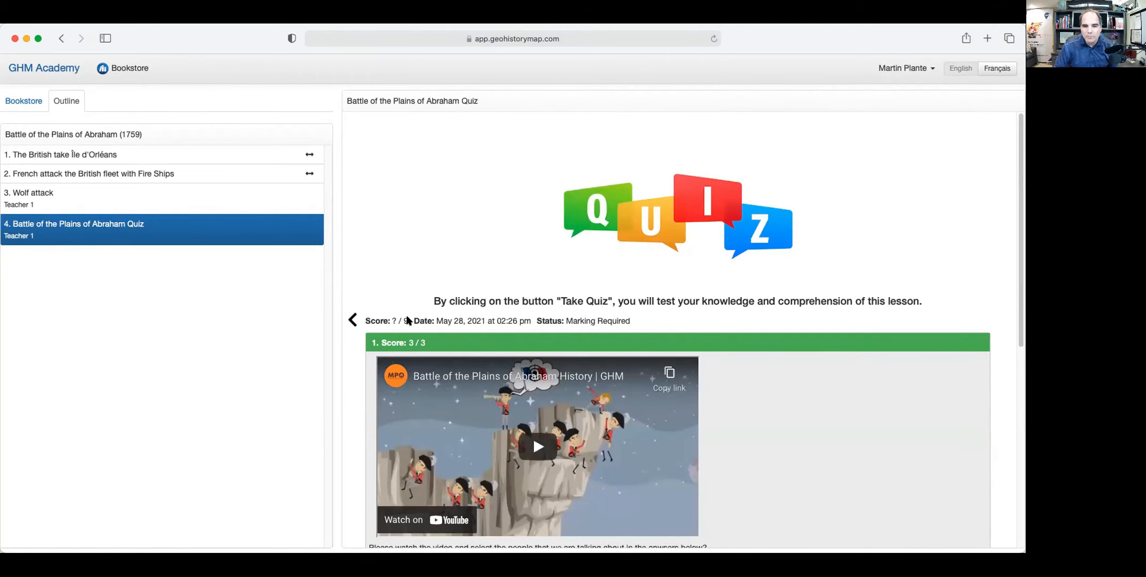
scroll(510, 327, "down", 7)
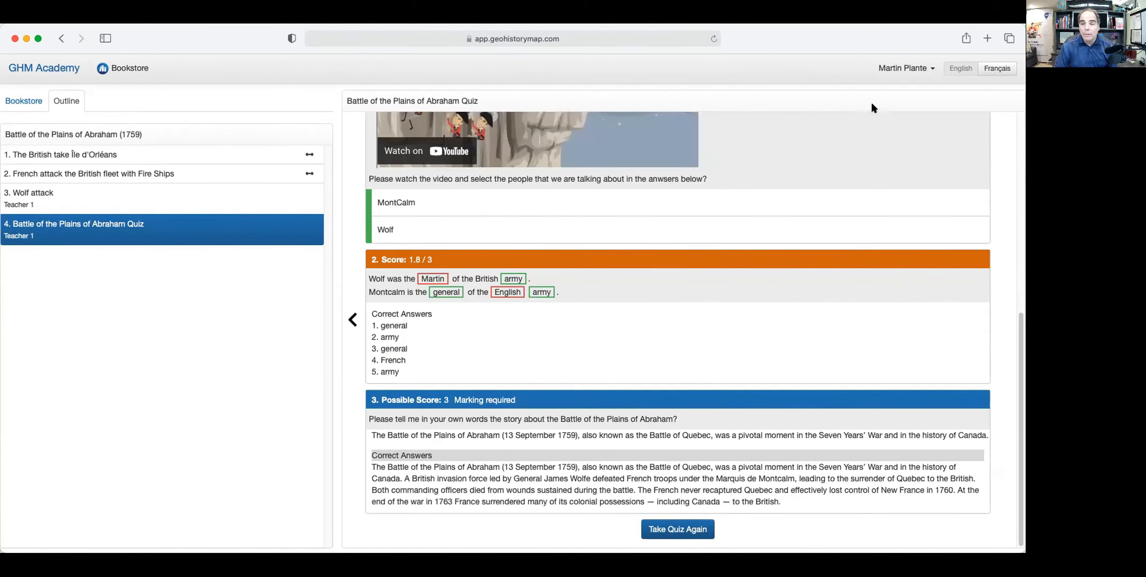
Log out of the student account and sign in as the teacher with saved details.
left_click(918, 68)
left_click(897, 126)
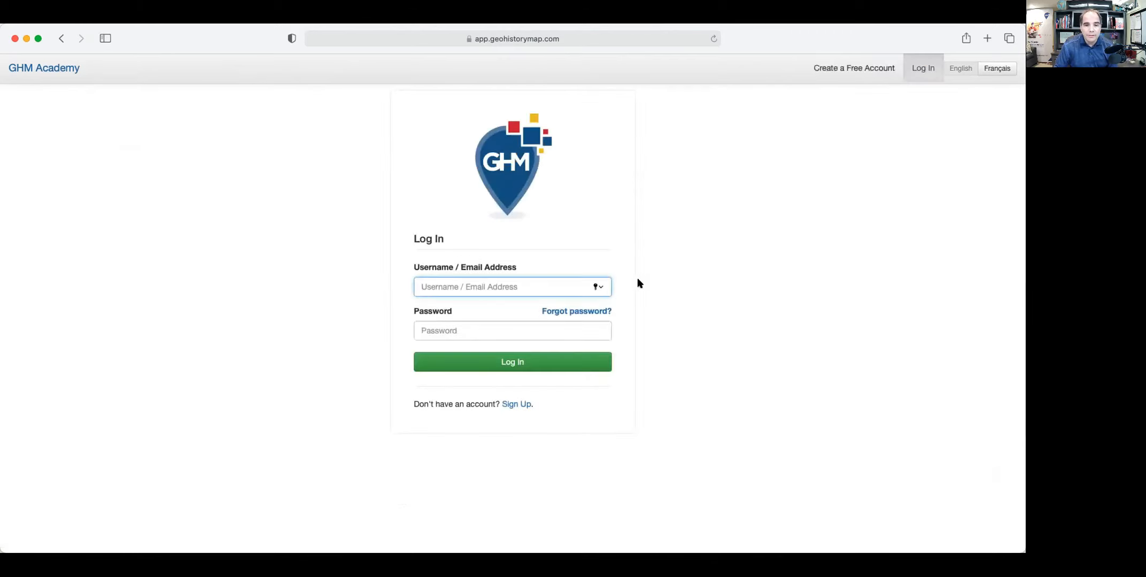
type("teacher")
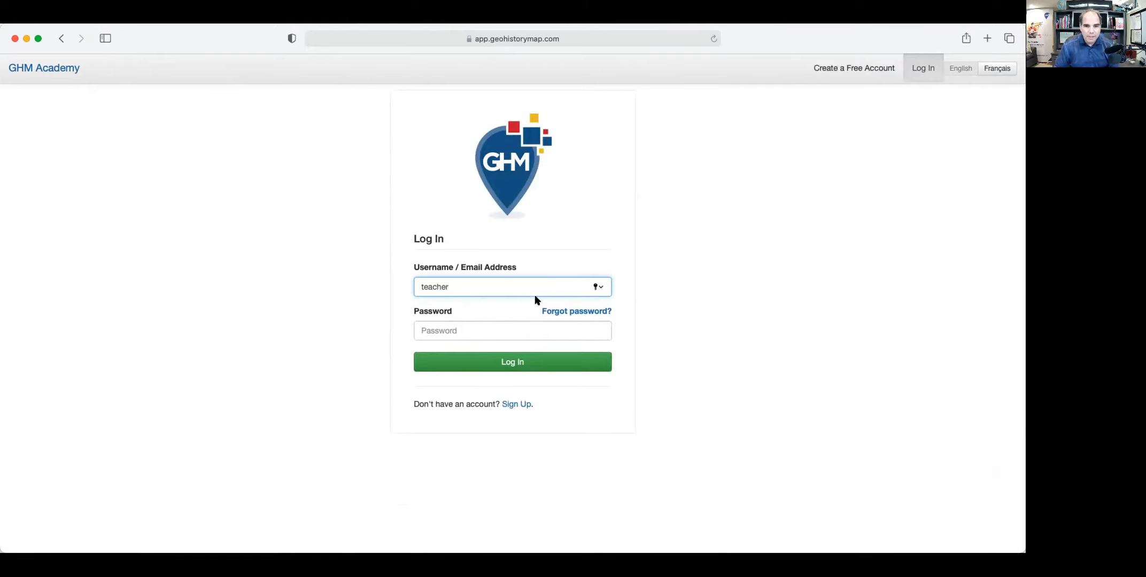
left_click(511, 310)
left_click(509, 364)
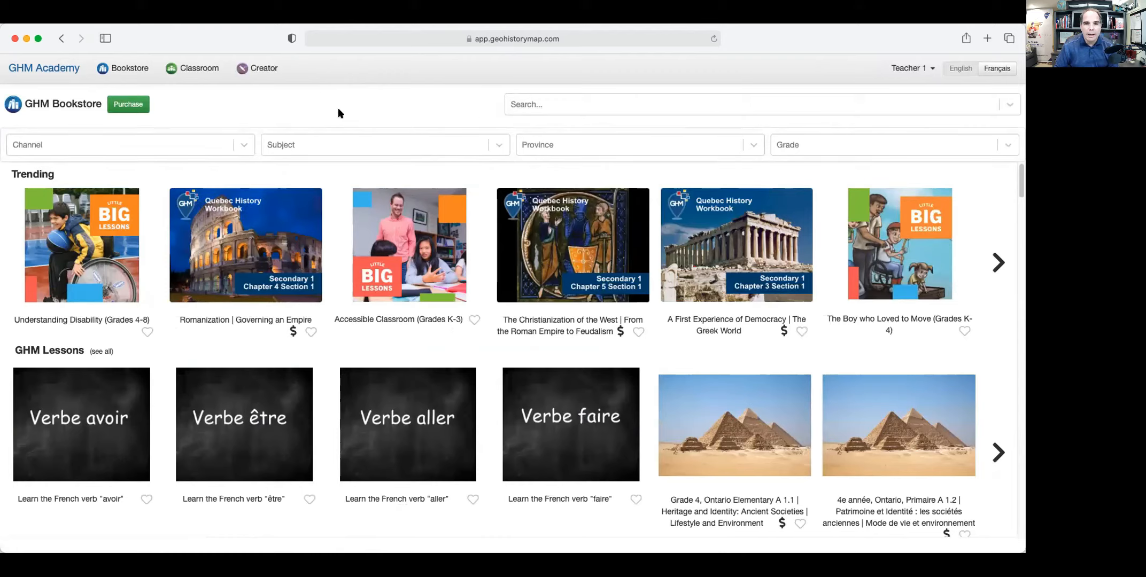
Show Classe 301's Marking tab listing the submitted quiz.
left_click(188, 66)
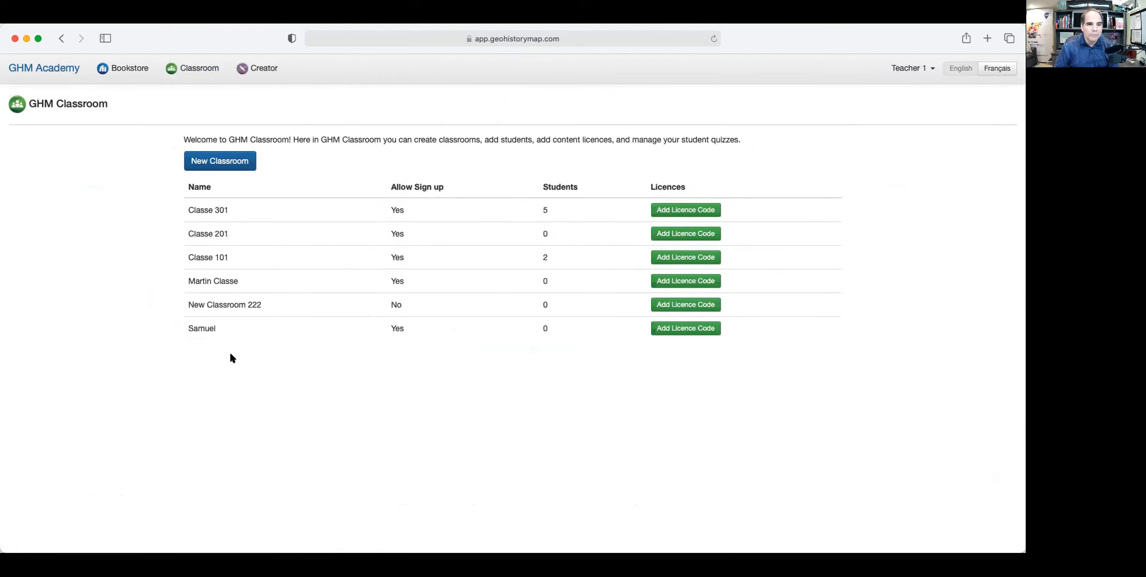
left_click(219, 212)
left_click(235, 160)
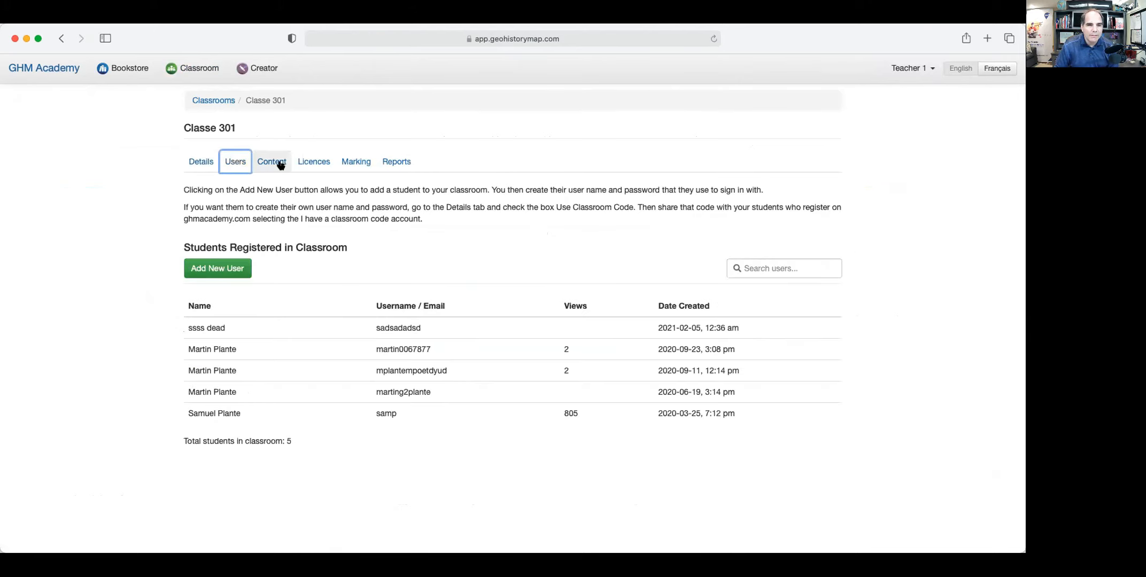
left_click(351, 162)
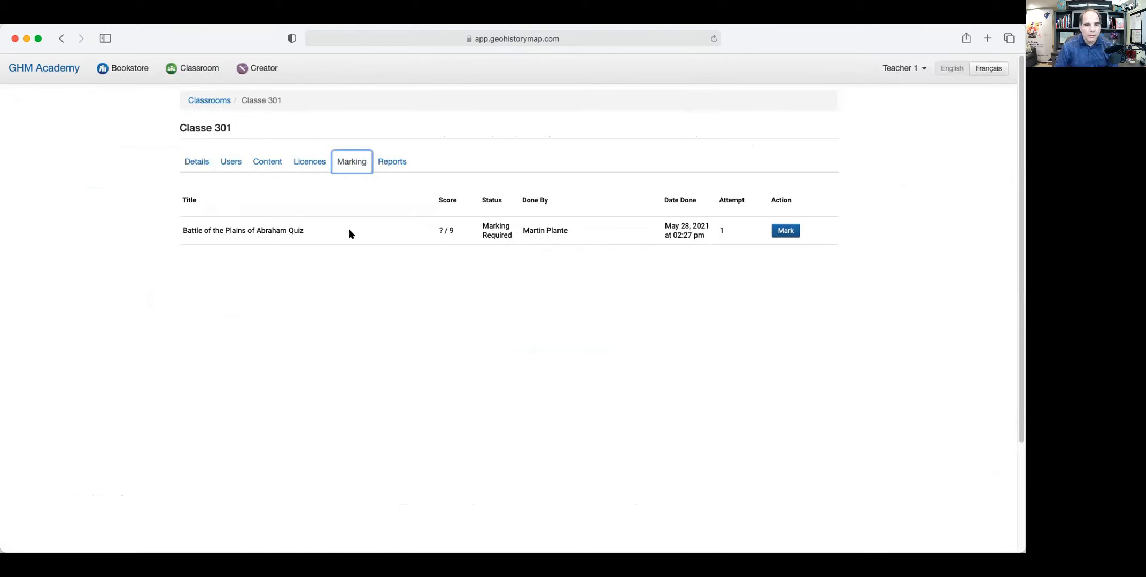
Give the written answer (question 3) 1 point, comment 'Good Job', and save the marking.
left_click(793, 232)
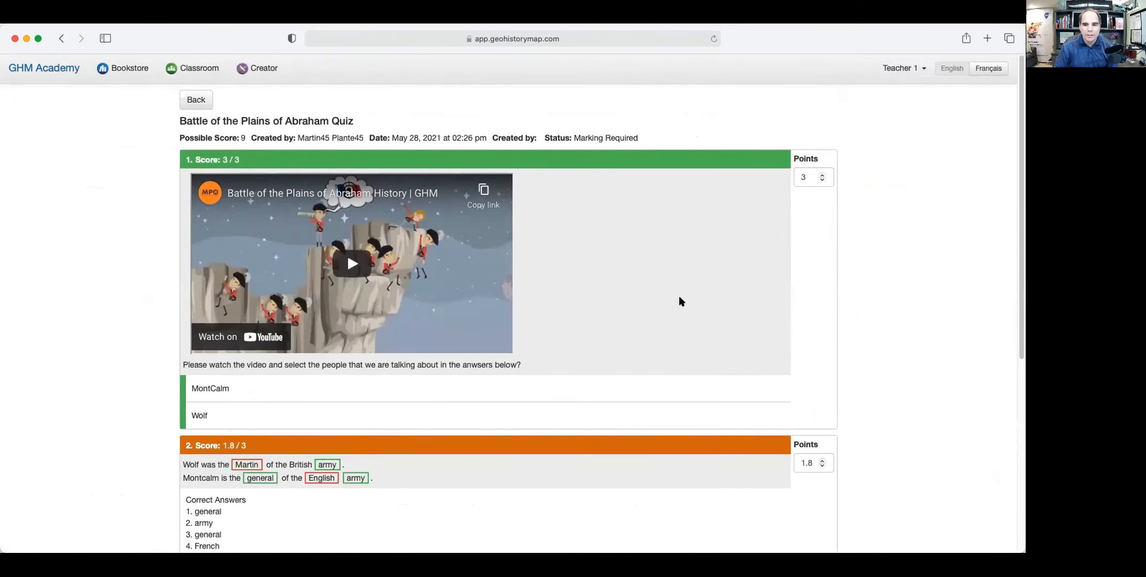
scroll(684, 303, "down", 6)
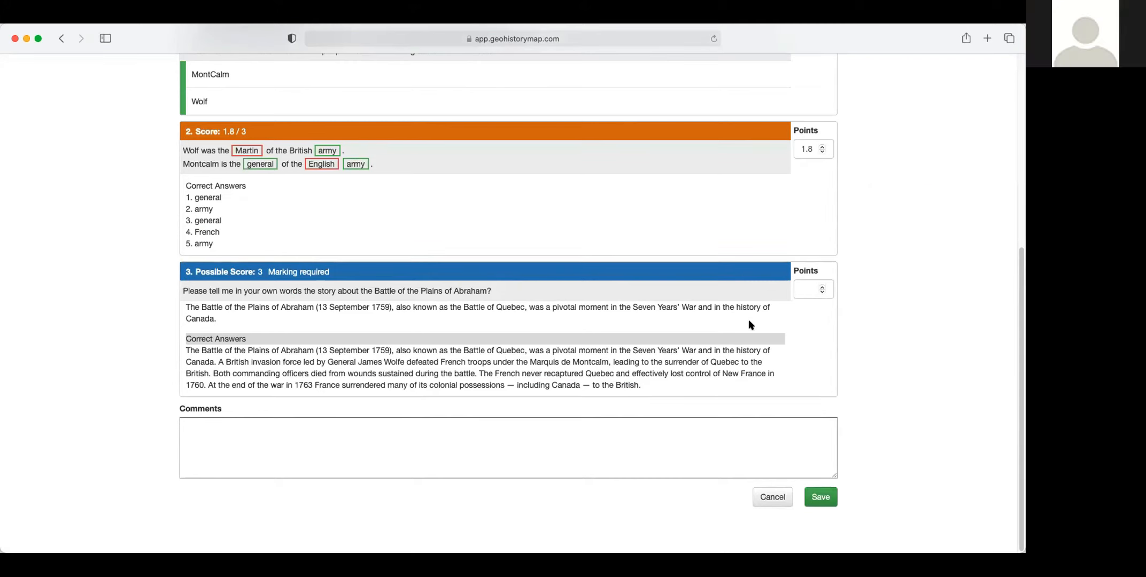
left_click_drag(217, 319, 189, 309)
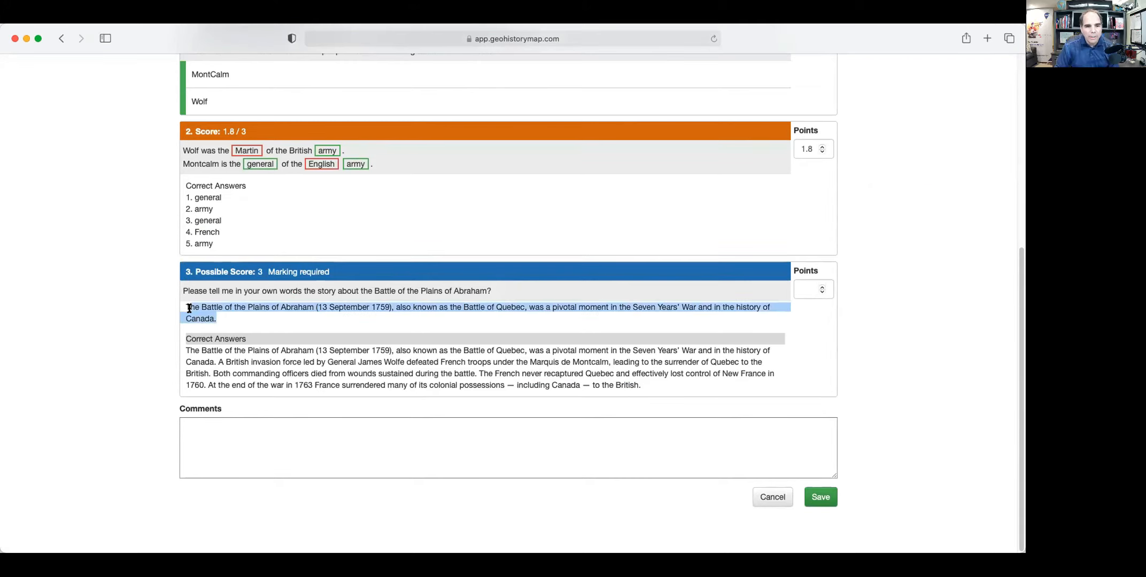
left_click(821, 288)
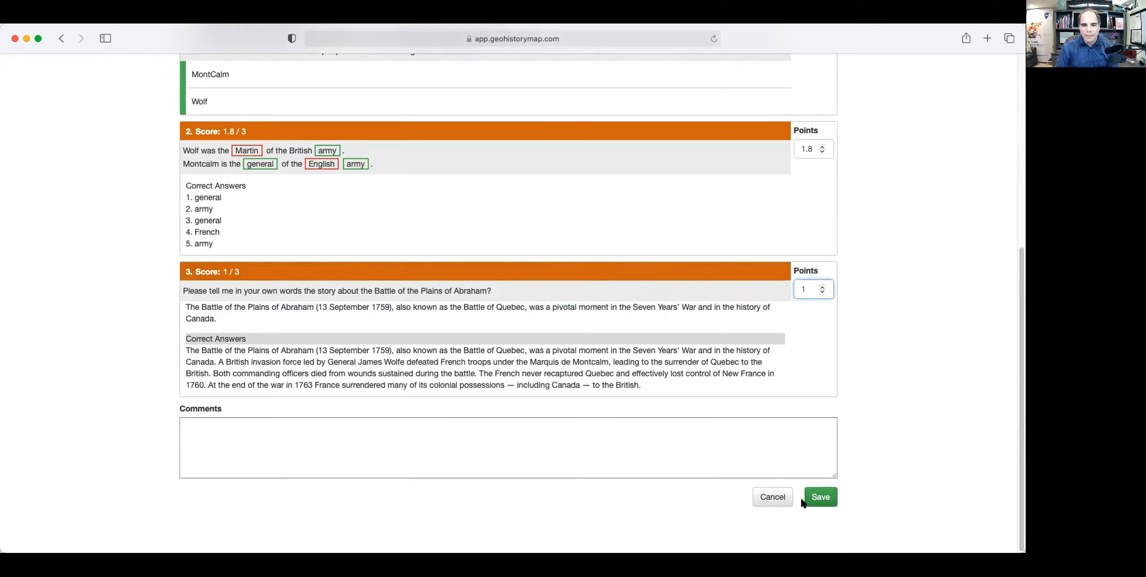
left_click(543, 441)
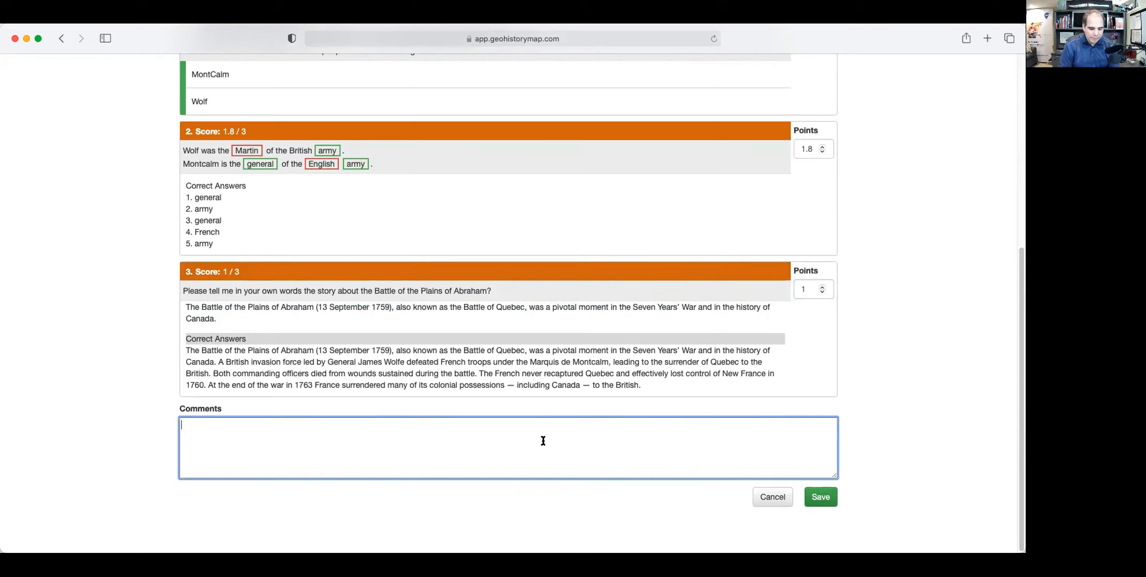
type("Good Jo")
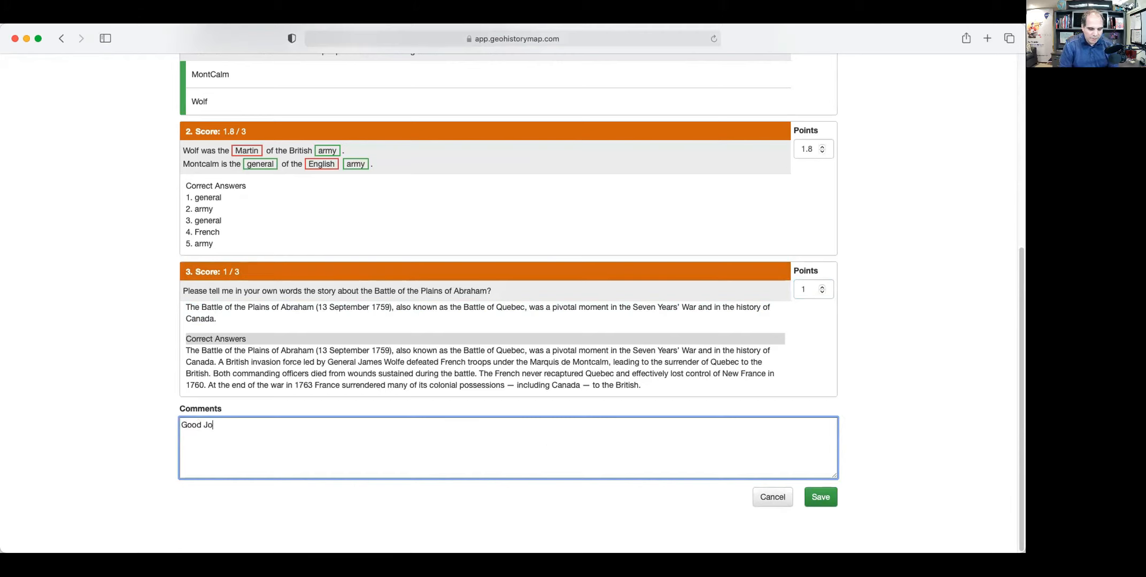
type("b!")
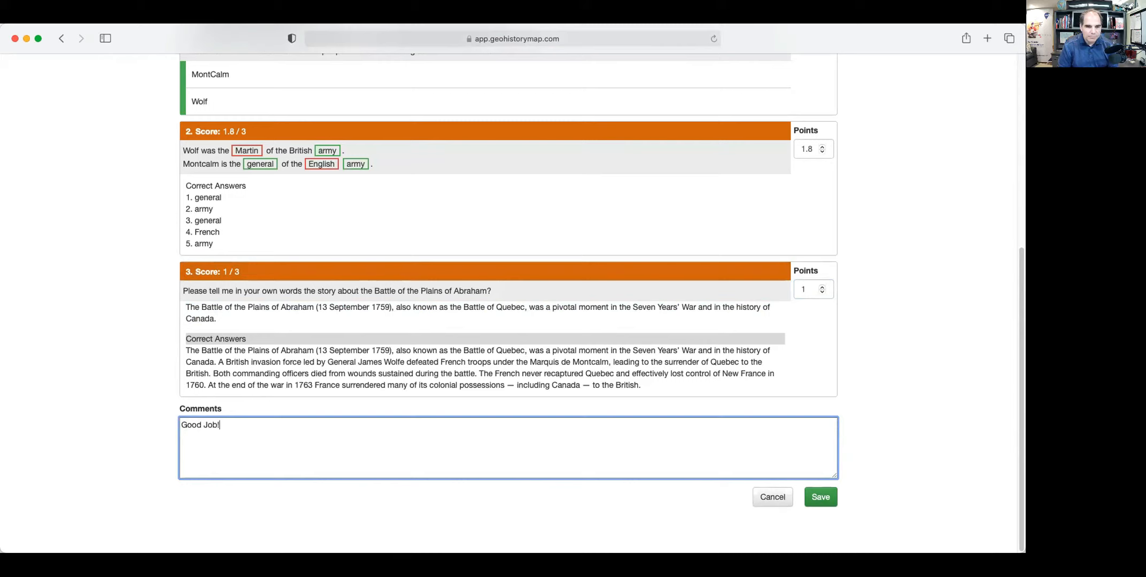
left_click(820, 497)
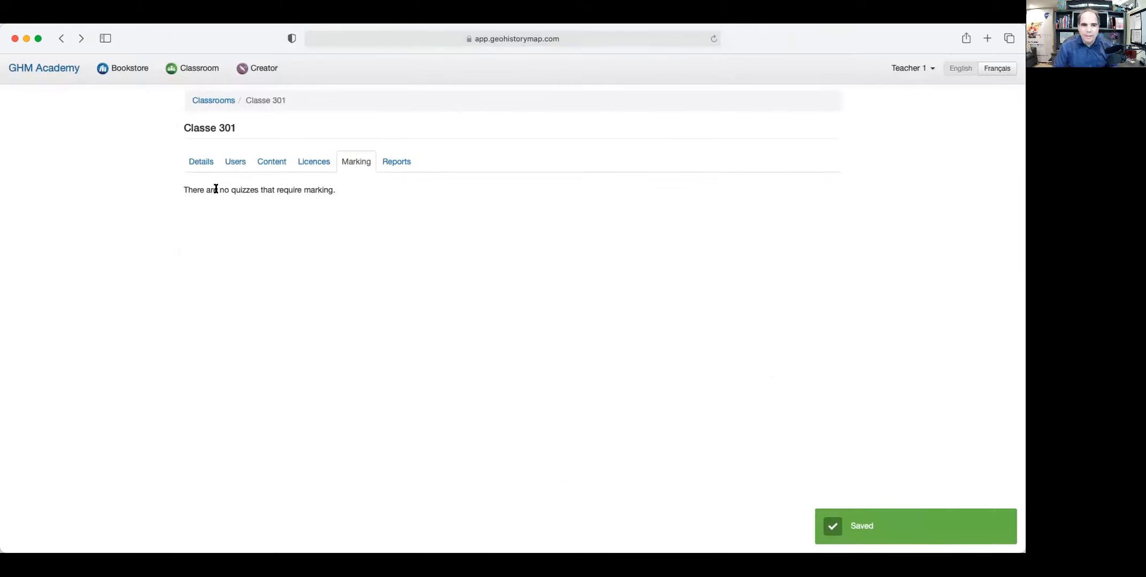
Review the student's 5.8 result in the Student Progress - Quizzes report, then show Classe 301's Details.
left_click(384, 164)
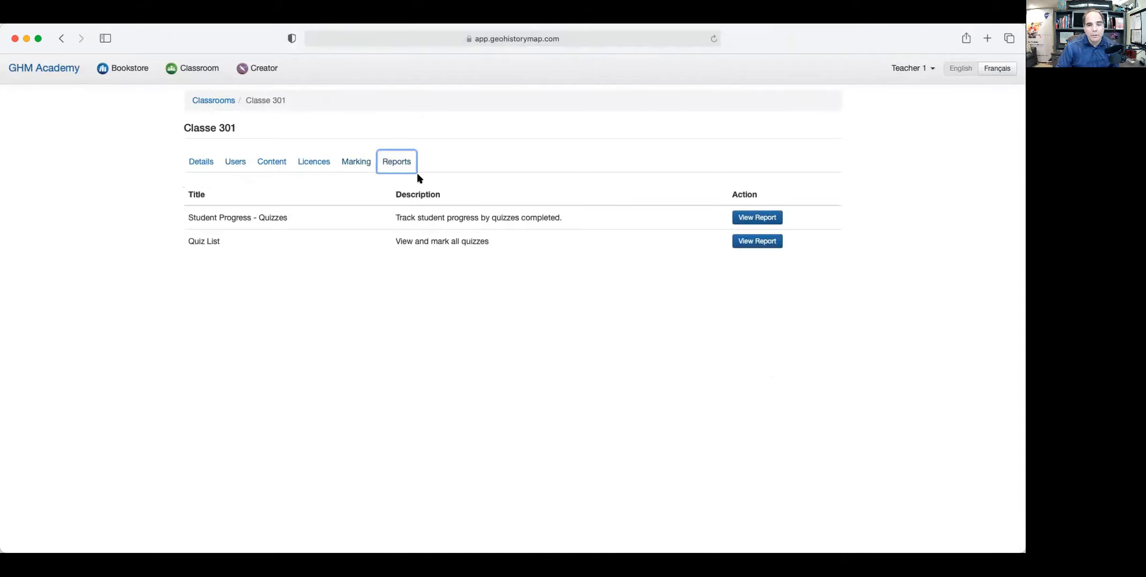
left_click(753, 219)
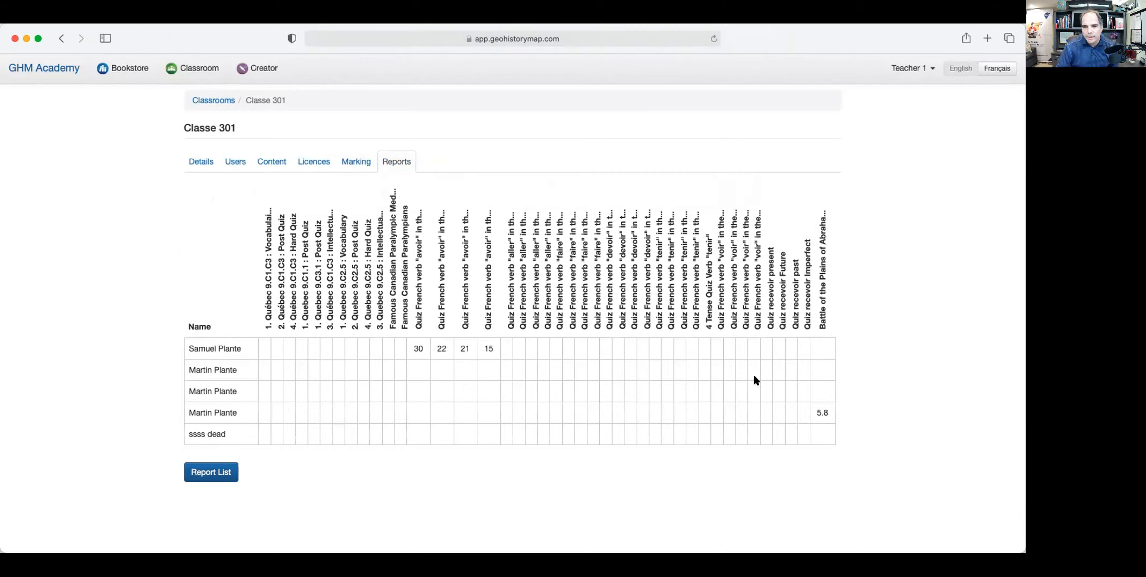
left_click(822, 413)
scroll(525, 387, "down", 5)
scroll(529, 379, "up", 4)
scroll(529, 374, "up", 5)
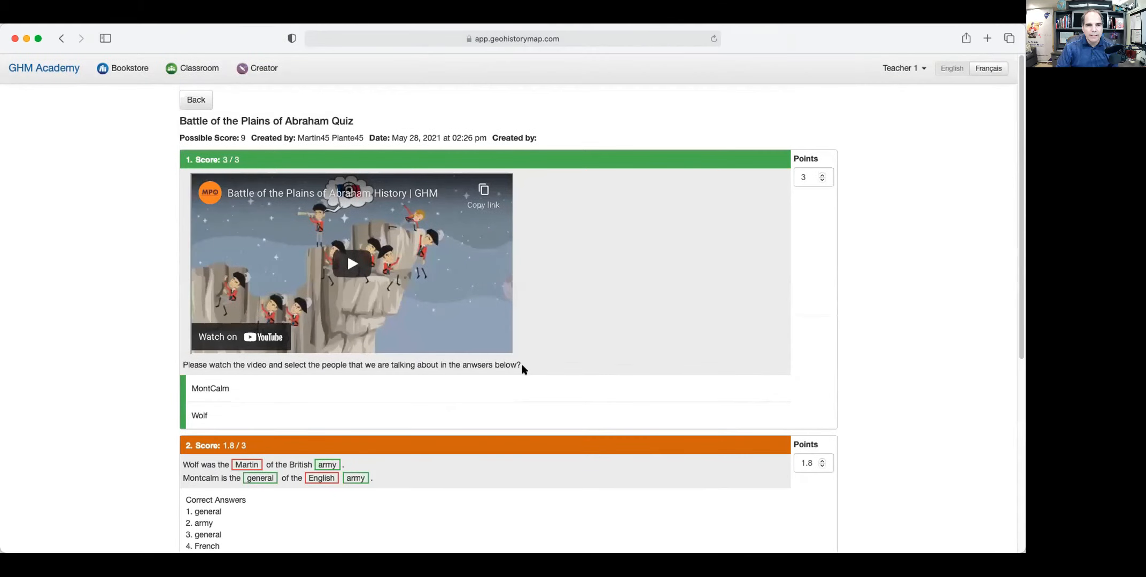
left_click(196, 99)
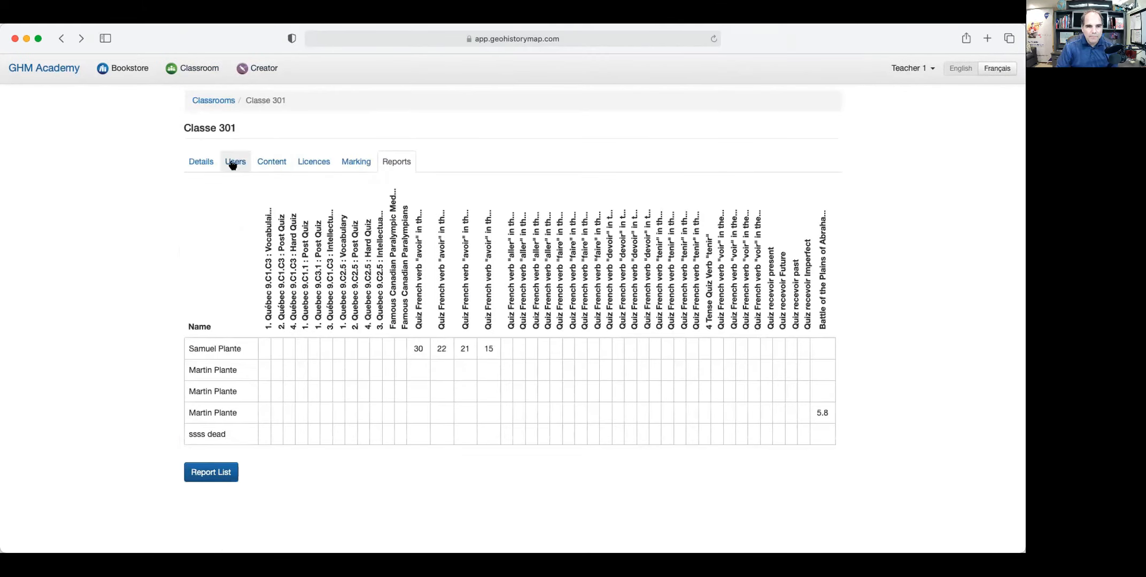
left_click(201, 165)
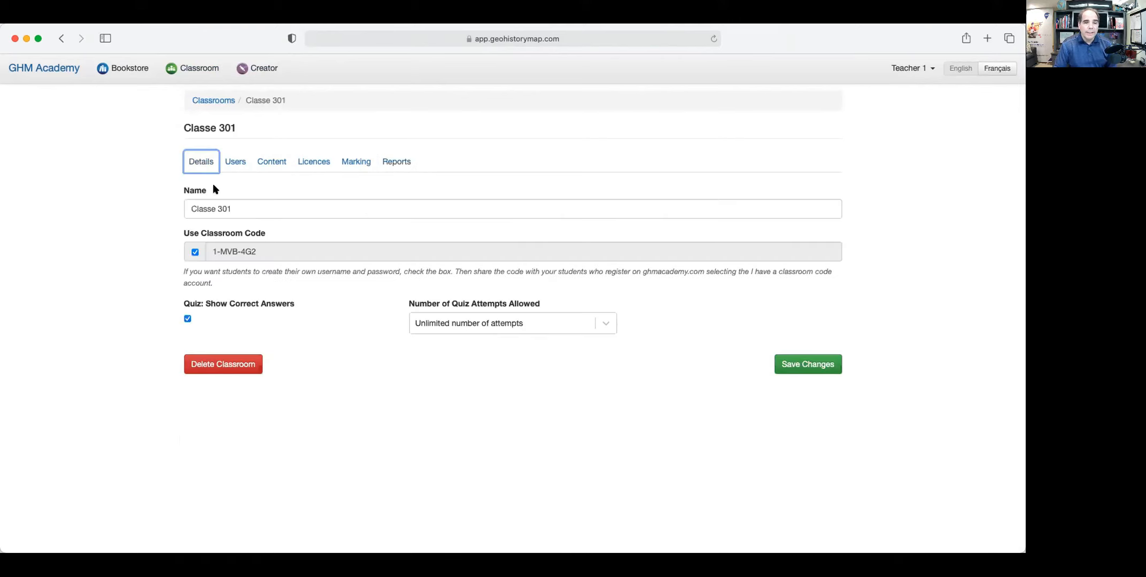
Check Classe 301's registered students in Users, then go to the Bookstore.
left_click(235, 161)
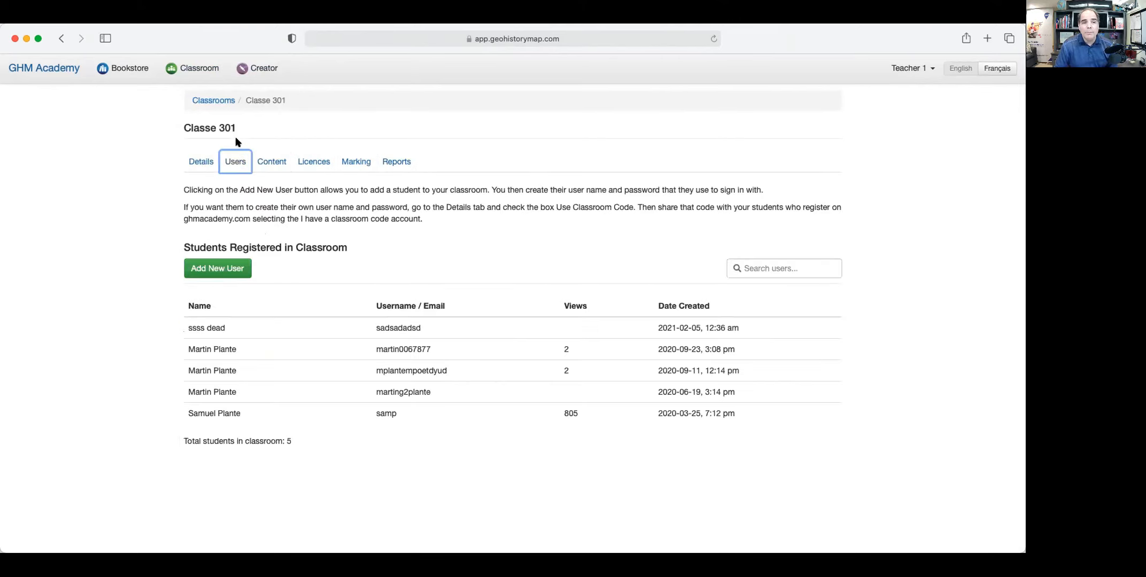
left_click(133, 69)
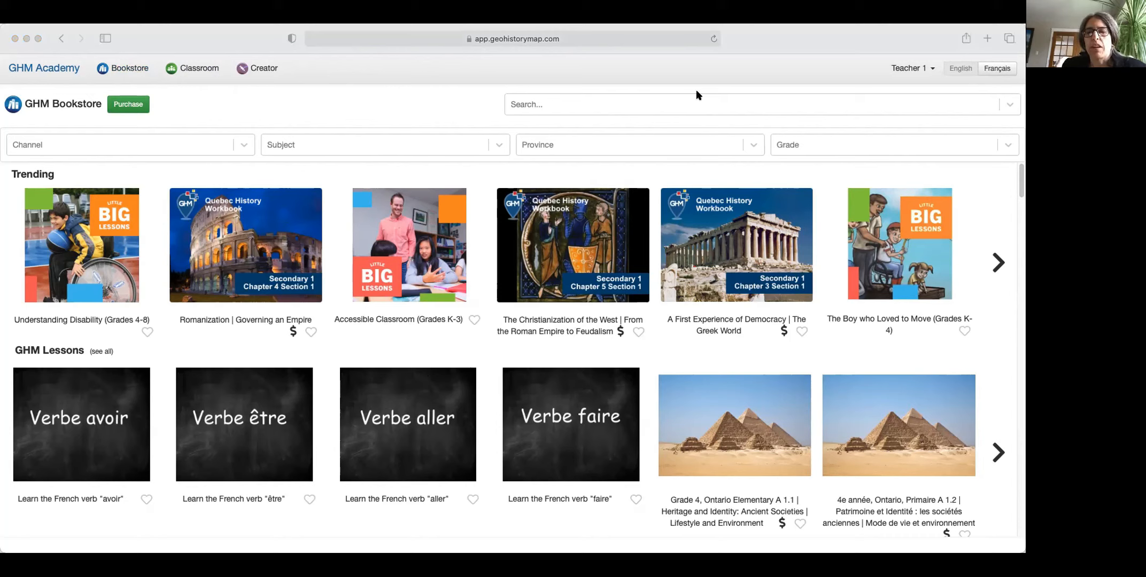
View Classe 301's Quiz List report with the Plains of Abraham quiz at 5.8 / 9, then Details.
left_click(252, 41)
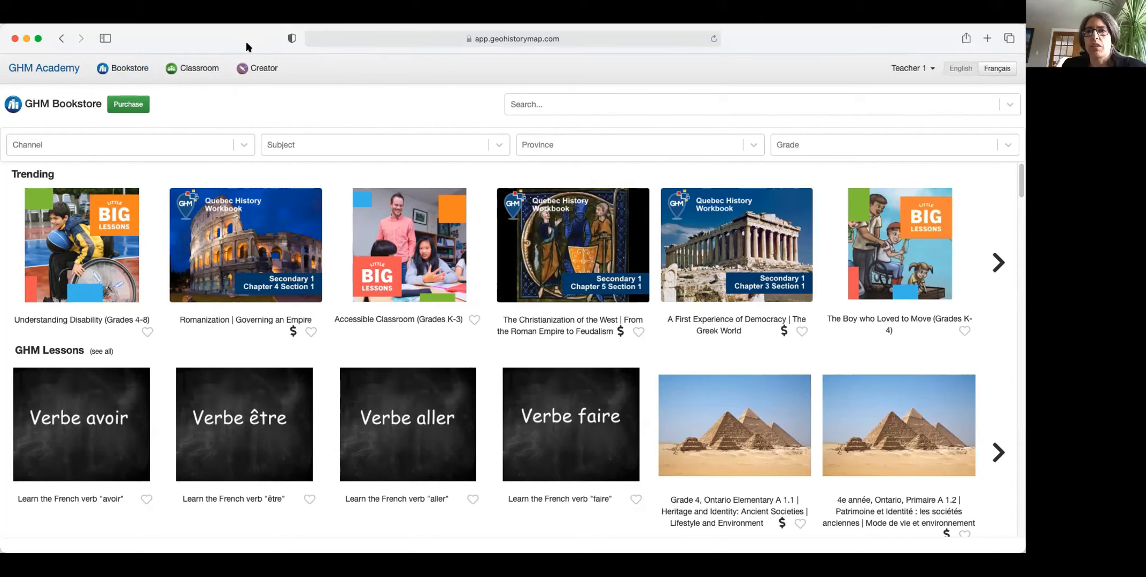
left_click(193, 68)
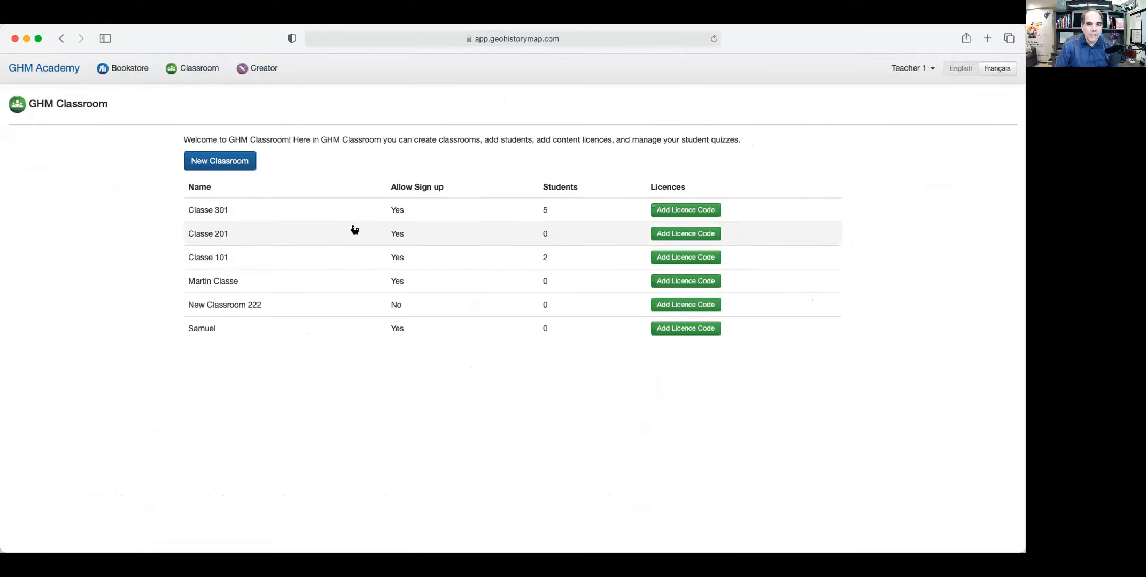
left_click(209, 211)
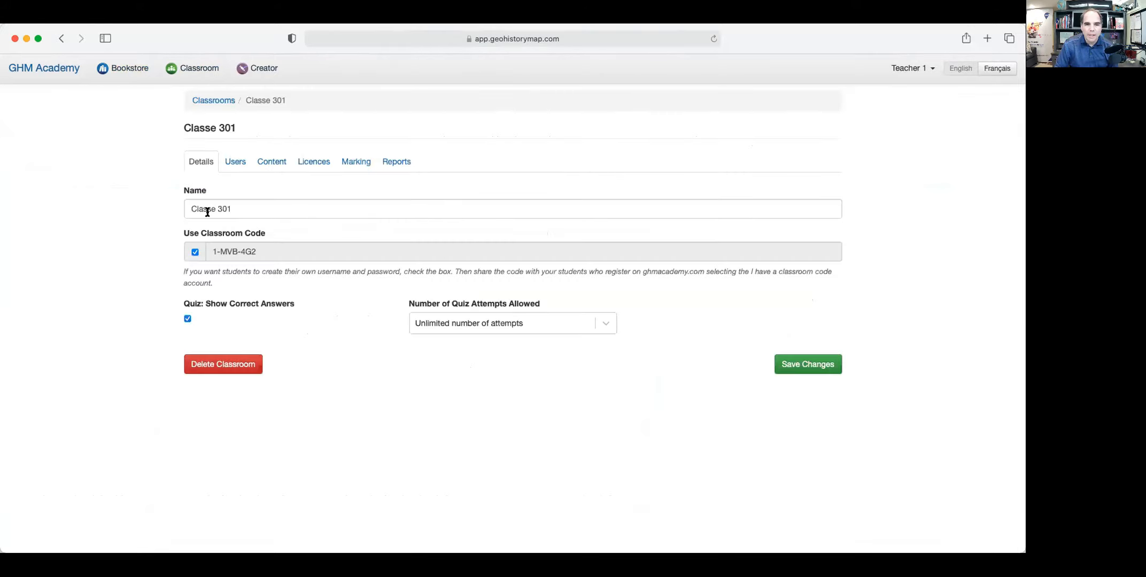
left_click(397, 161)
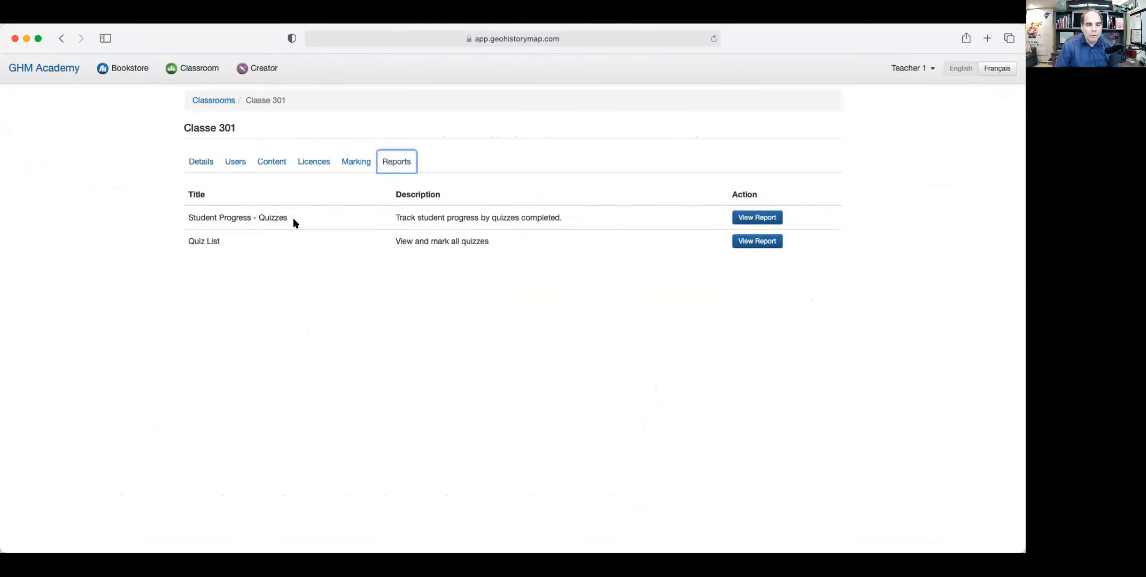
left_click(757, 241)
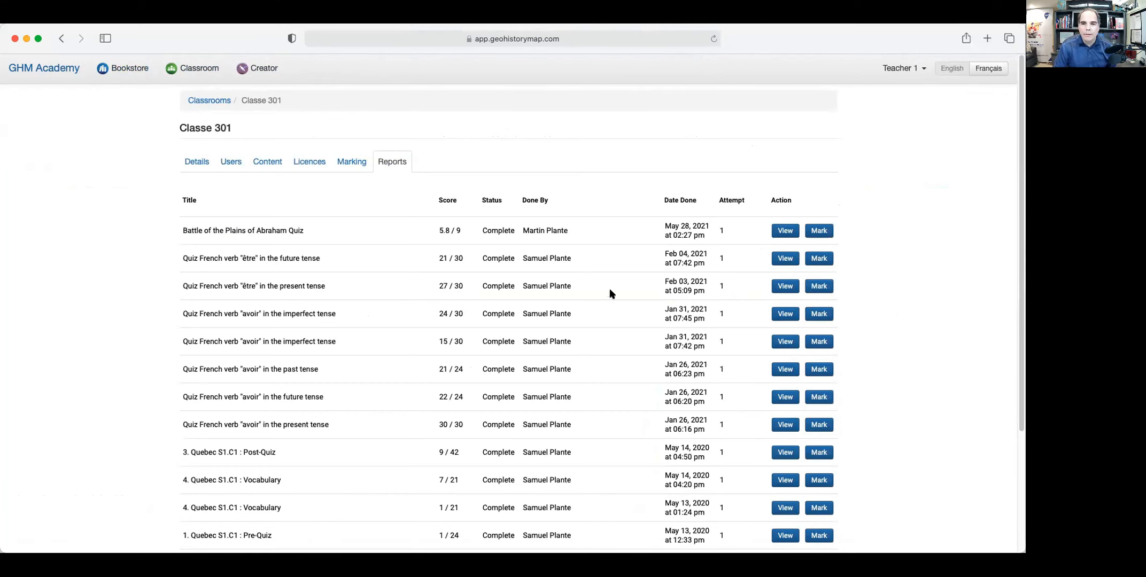
scroll(507, 365, "down", 5)
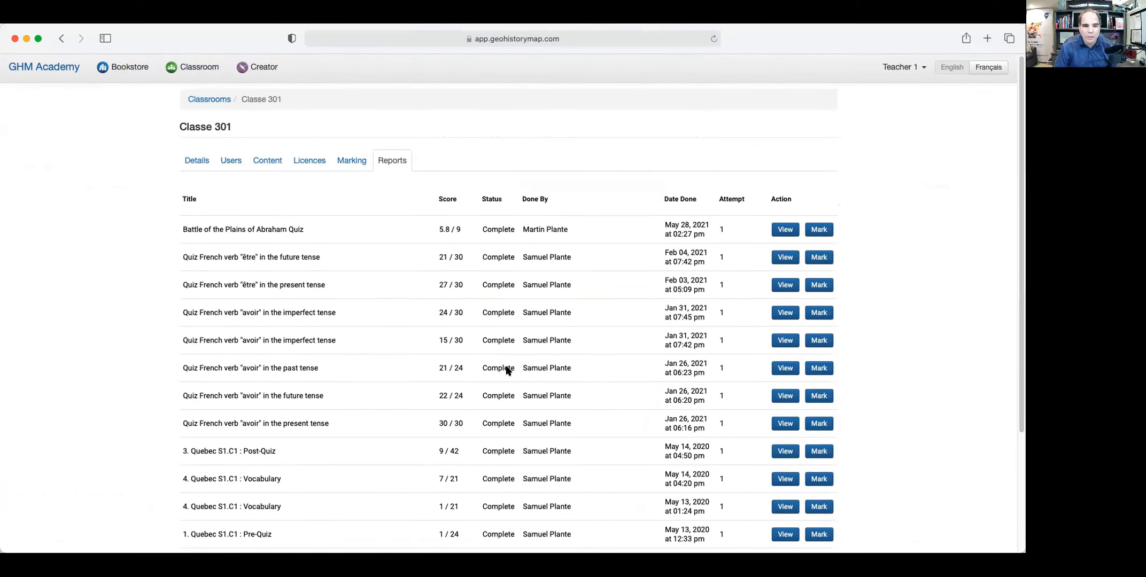
scroll(507, 370, "up", 5)
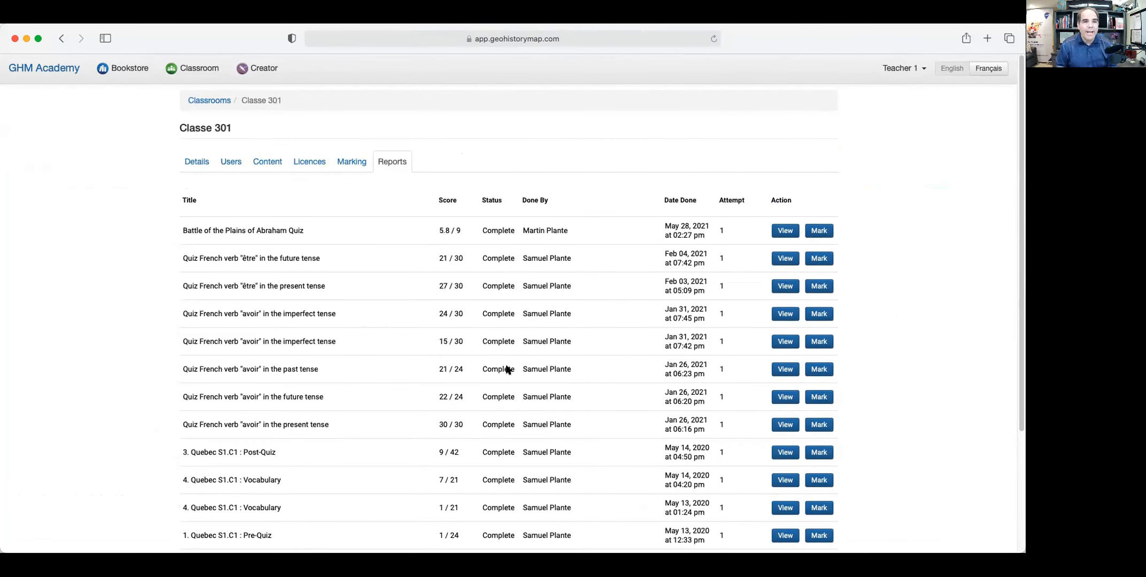
left_click(195, 166)
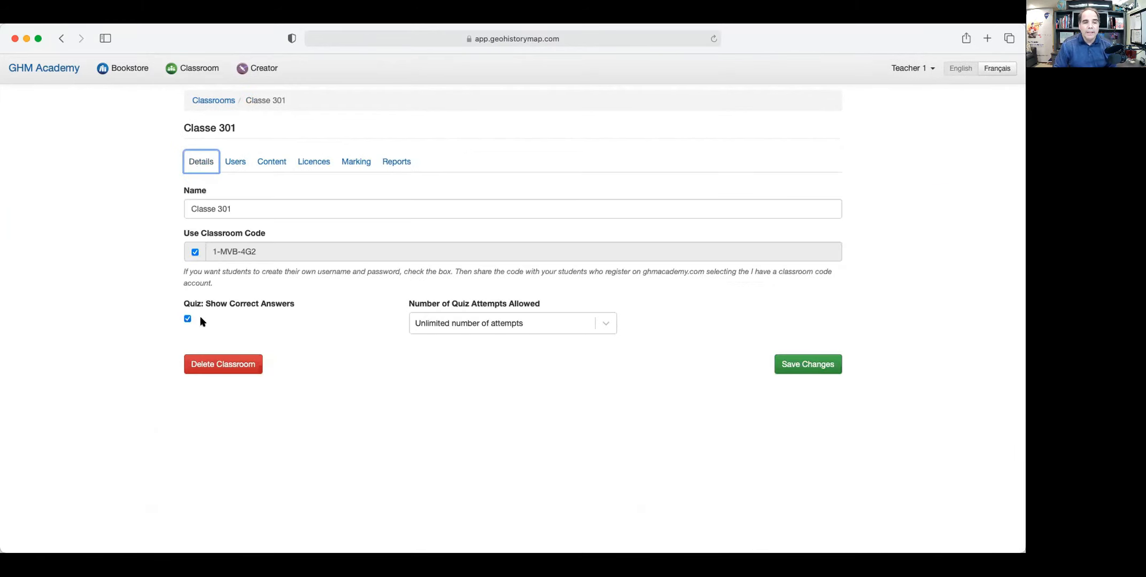
Set Classe 301 to 2 quiz attempts with correct answers hidden, save, and log out.
left_click(553, 326)
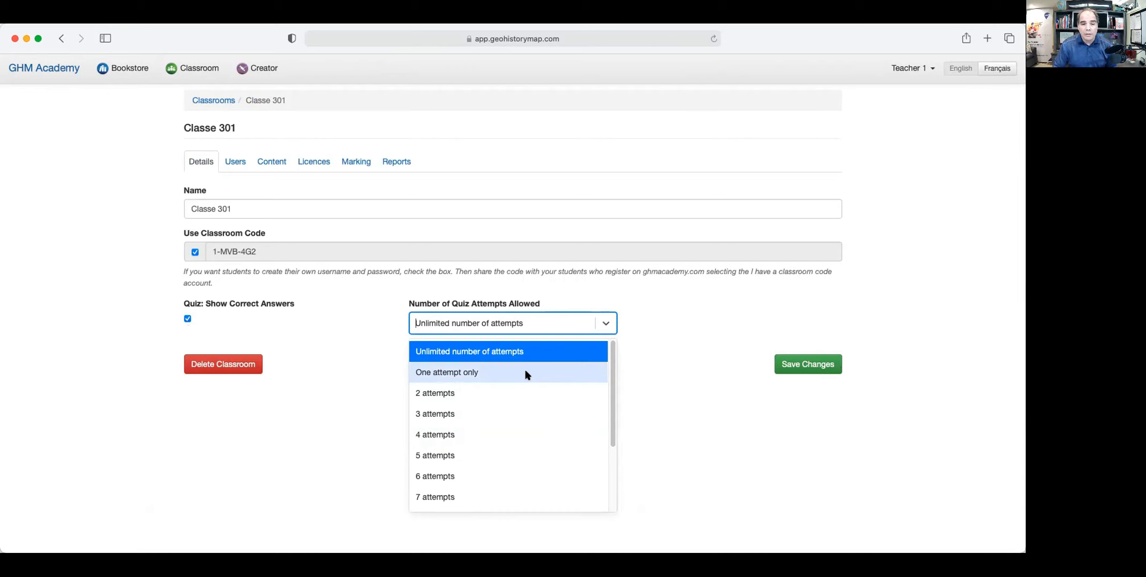
left_click(511, 394)
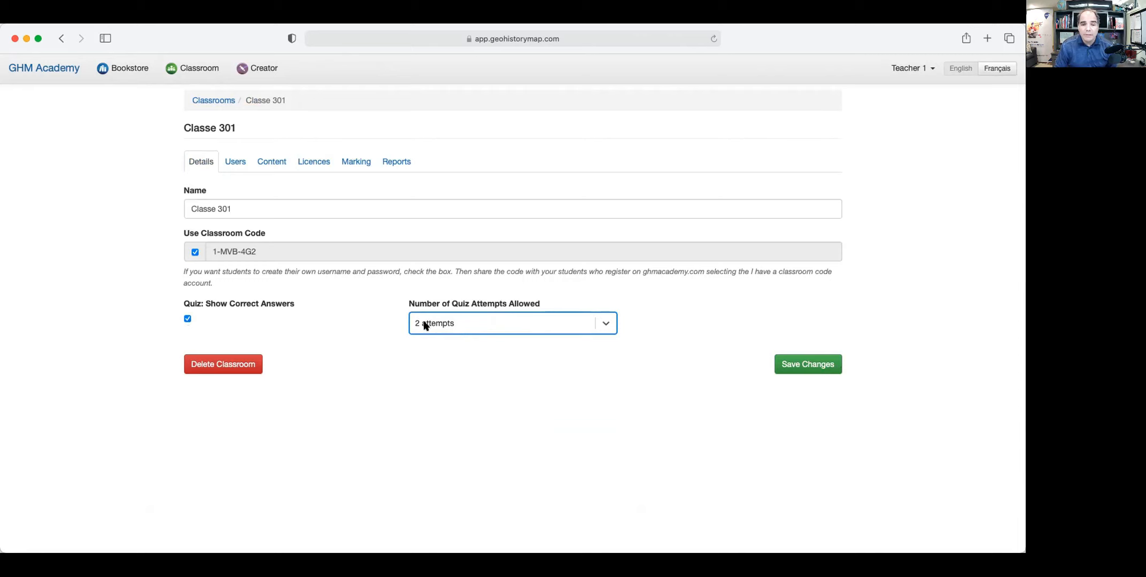
left_click(187, 319)
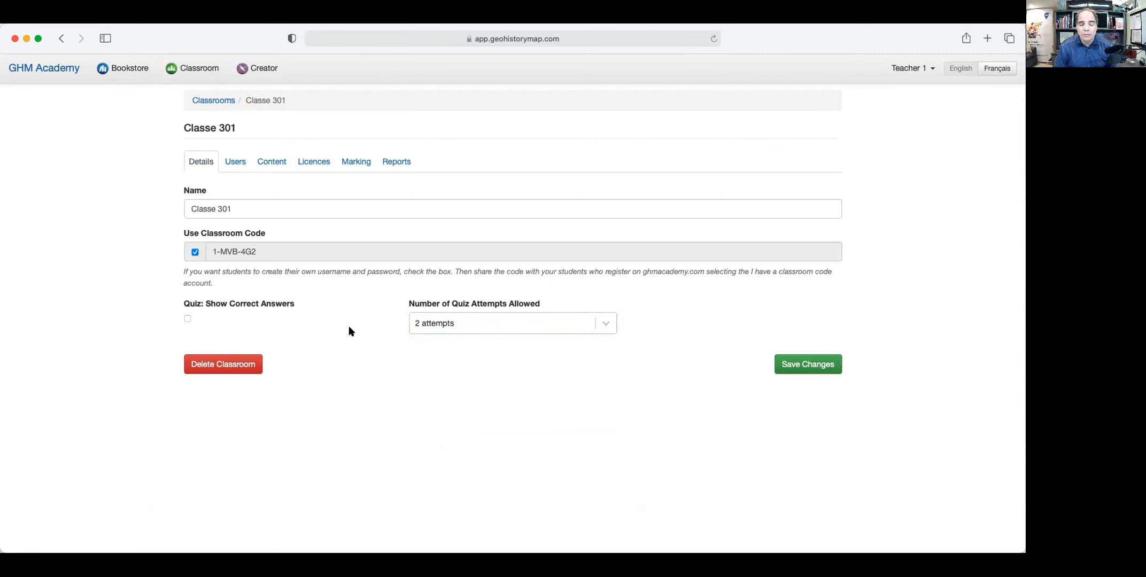
left_click(806, 369)
left_click(909, 69)
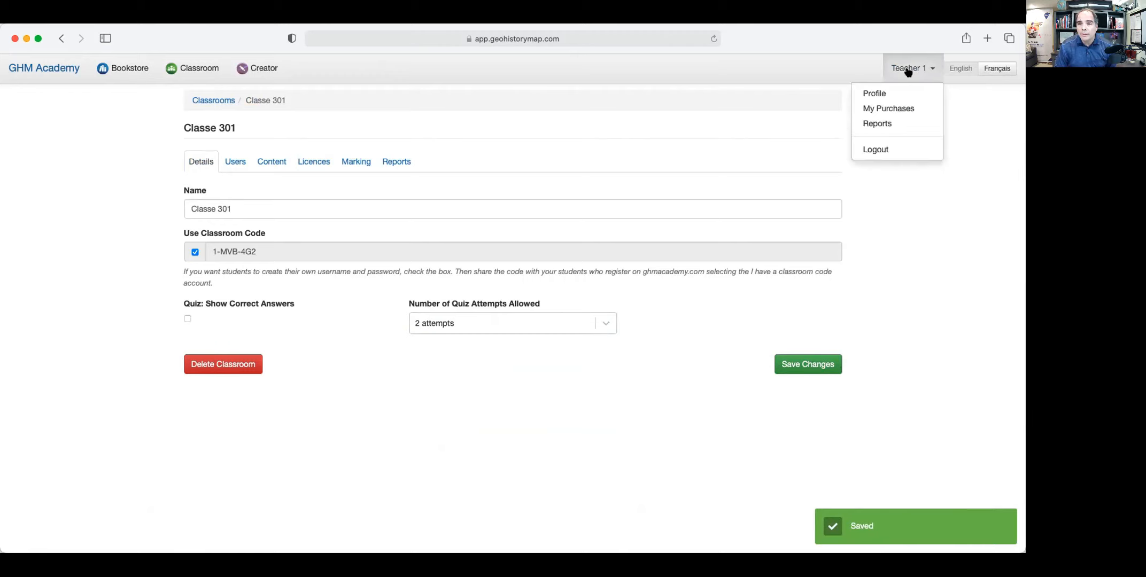
left_click(876, 150)
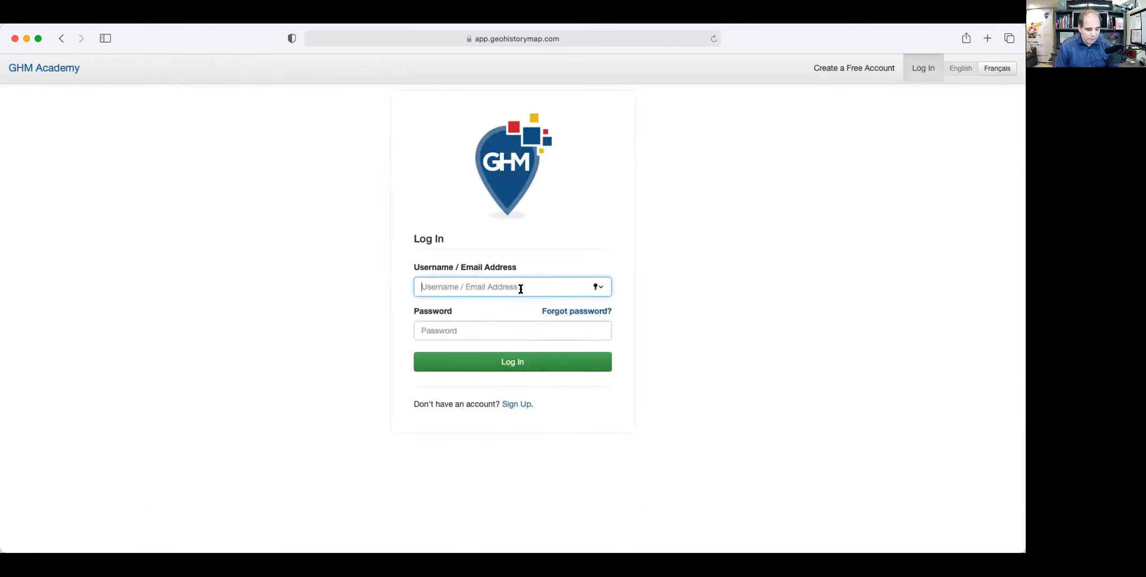
Clear the wrongly pasted username text and log in with the saved login details.
key("super+v")
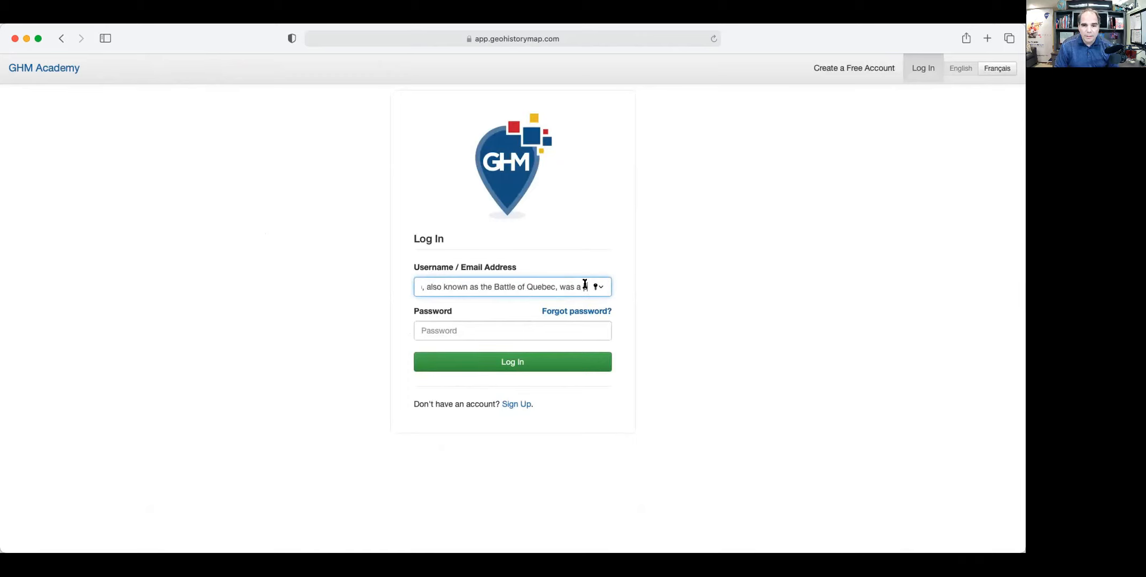
left_click_drag(583, 286, 302, 289)
key("BackSpace")
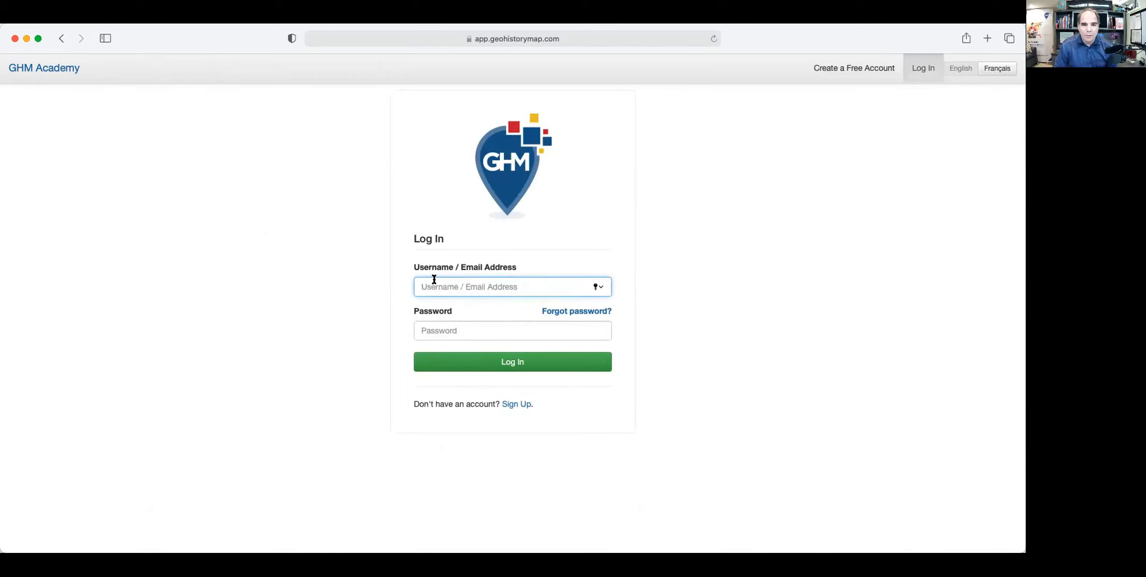
left_click(456, 311)
left_click(490, 368)
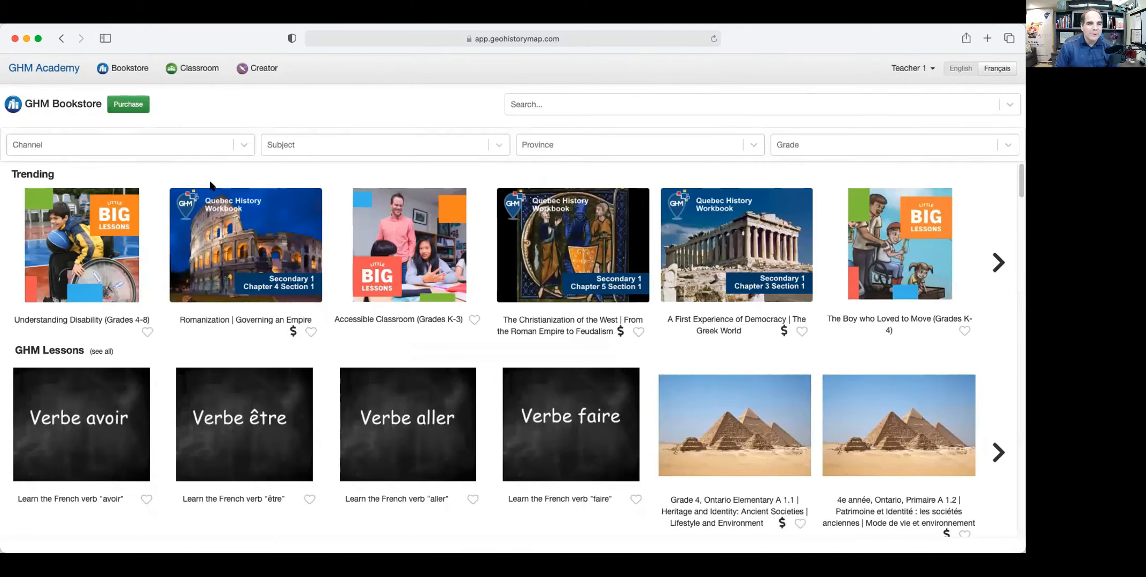
Copy a Classe 301 student's username from their profile and sign out of the teacher account.
left_click(205, 76)
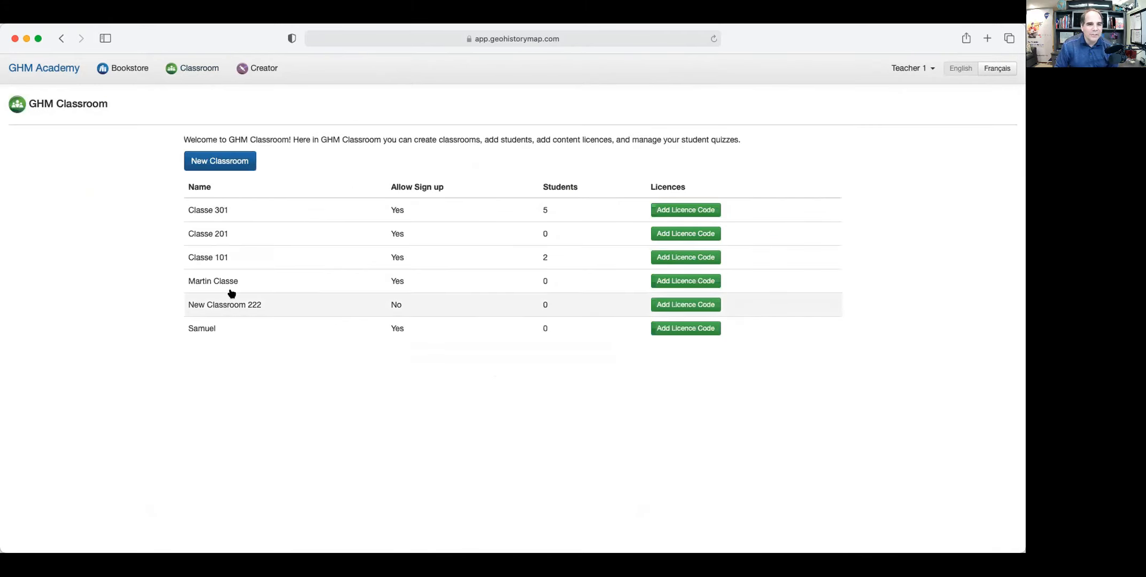
left_click(210, 212)
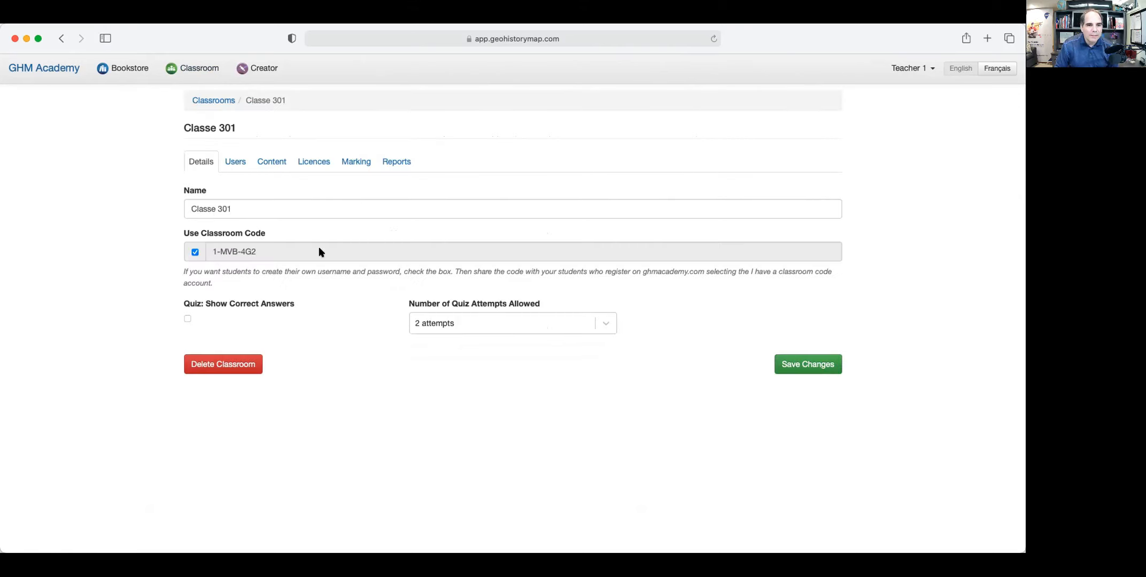
left_click(235, 162)
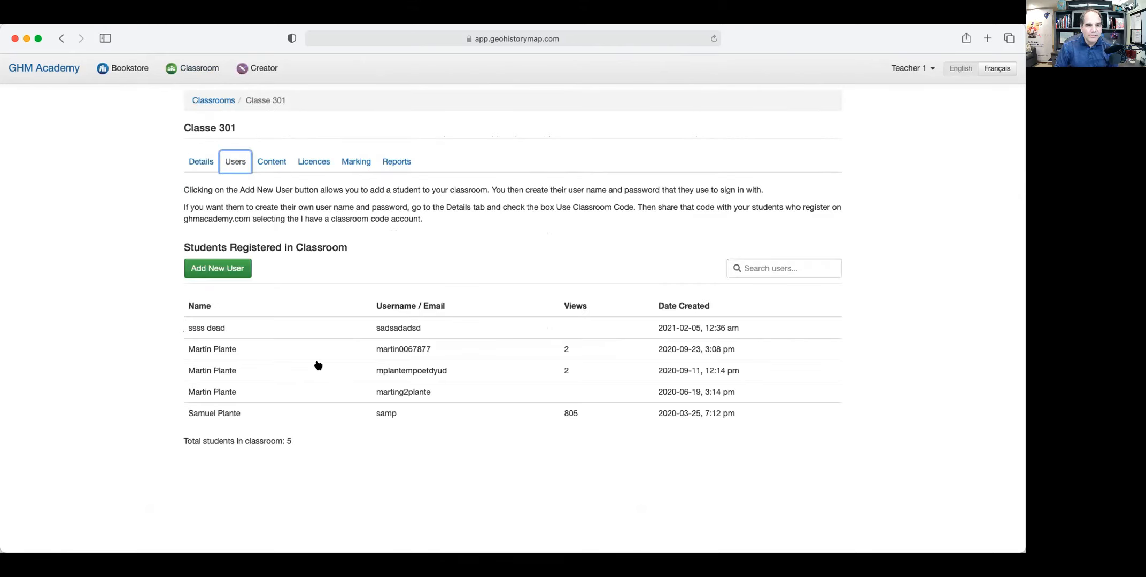
left_click(420, 350)
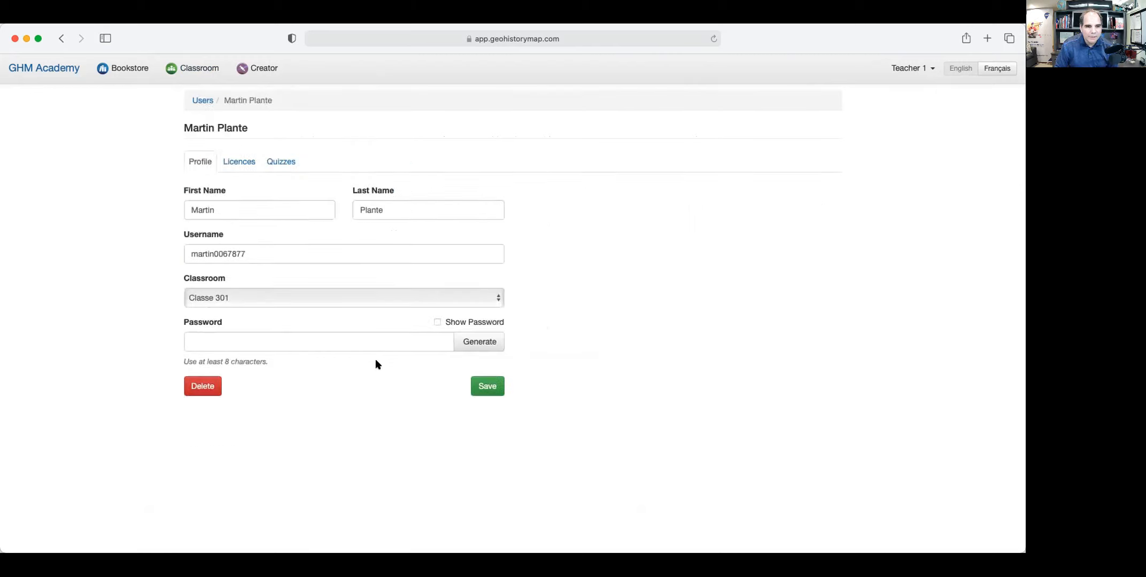
left_click_drag(251, 254, 170, 248)
key("super+c")
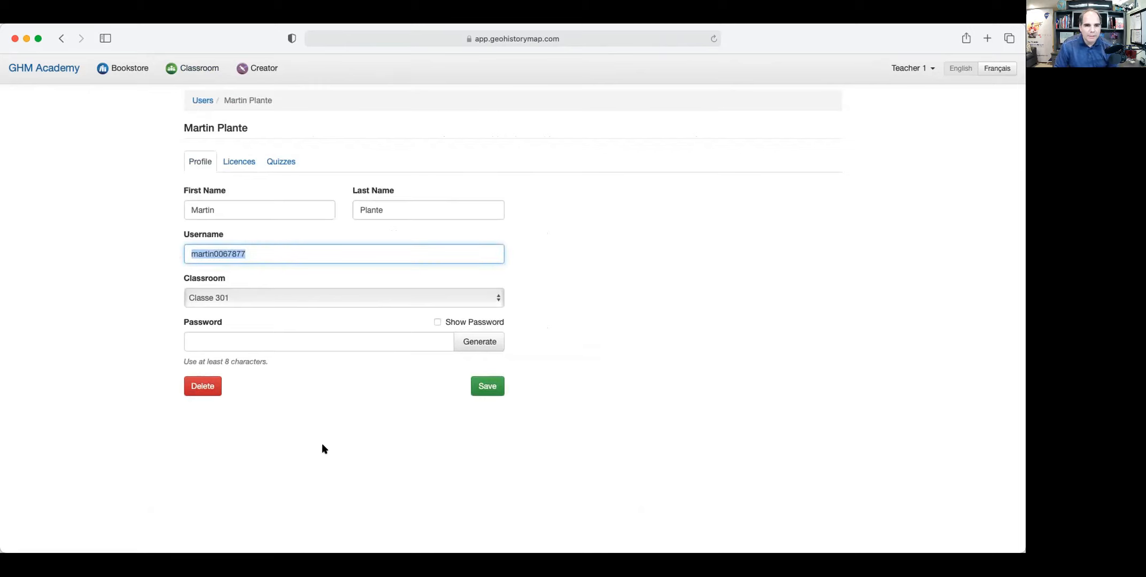
left_click(909, 67)
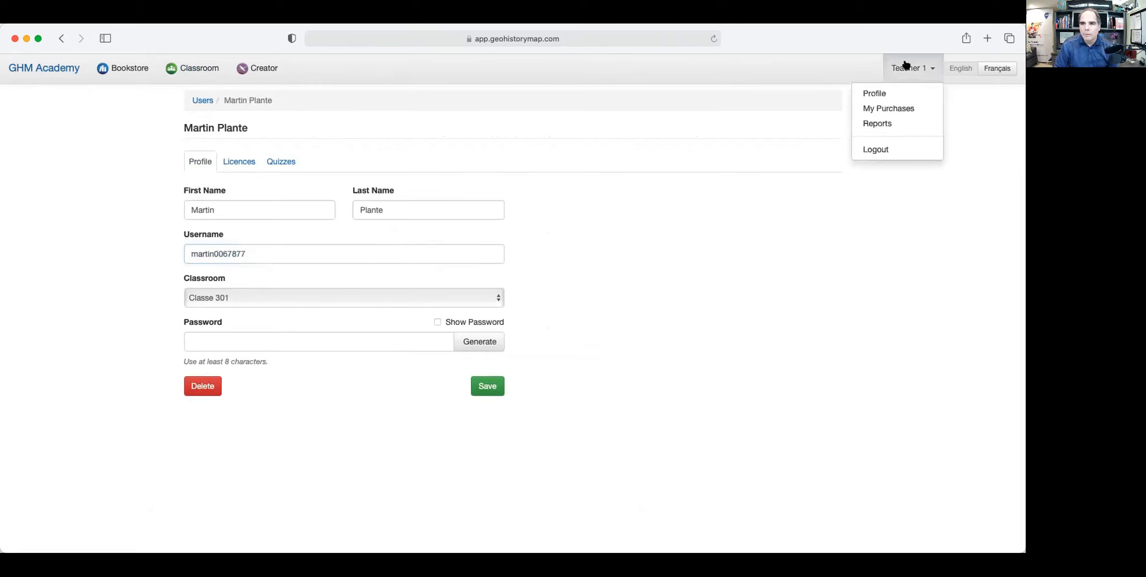
left_click(879, 151)
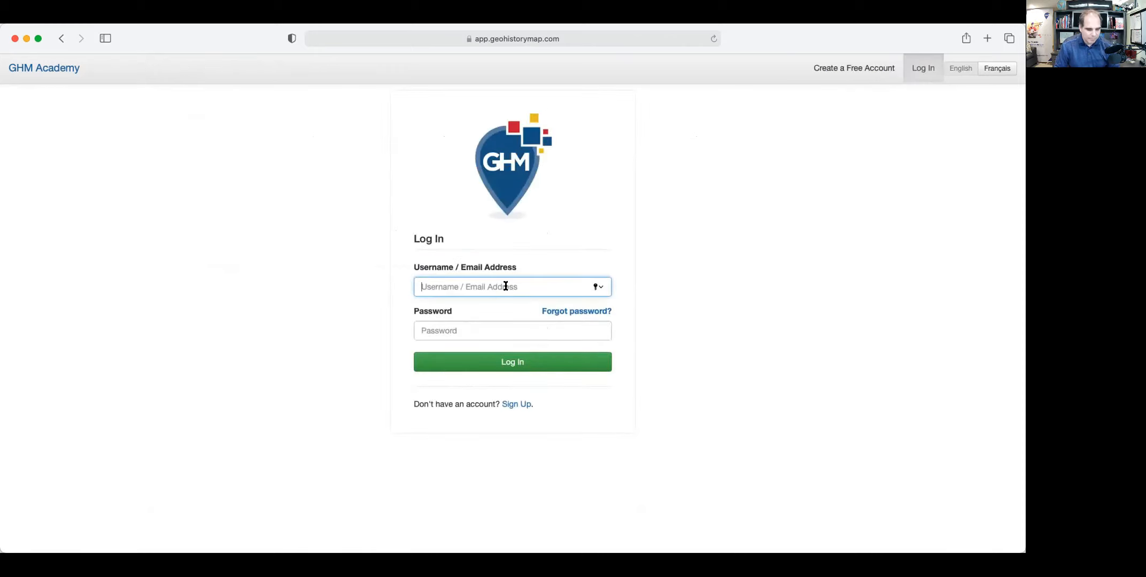
Log in as the student with the pasted username and open the Plains of Abraham quiz results.
key("super+v")
left_click(539, 328)
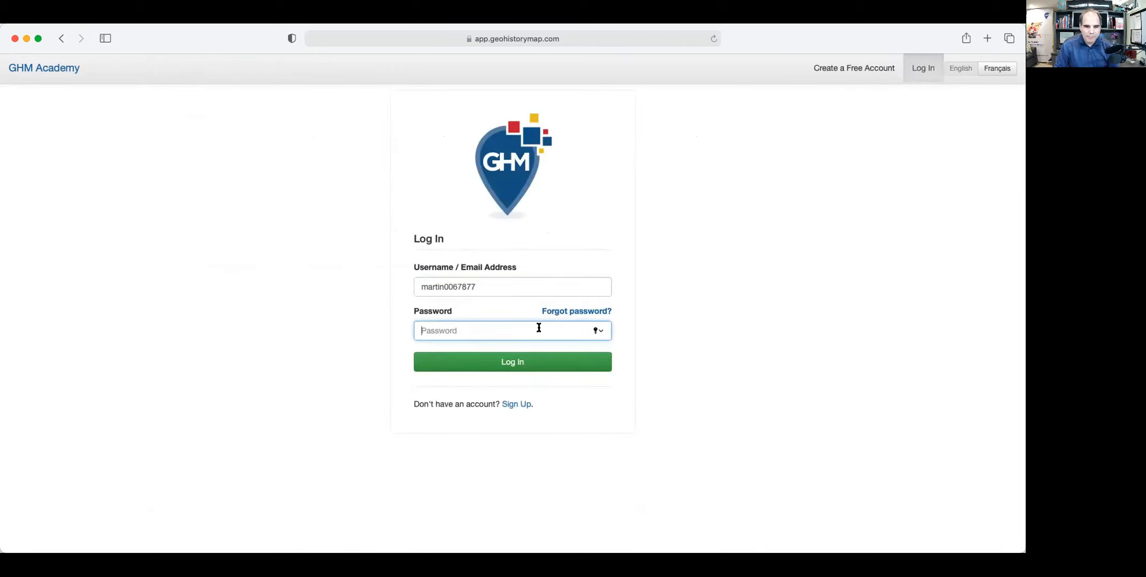
left_click(474, 351)
left_click(479, 364)
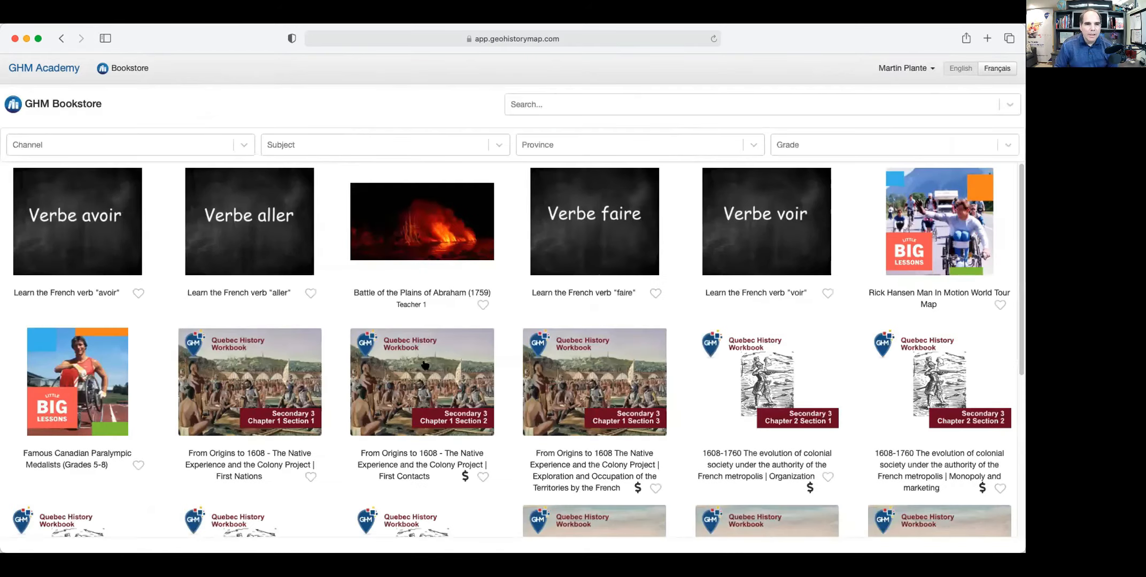
left_click(459, 252)
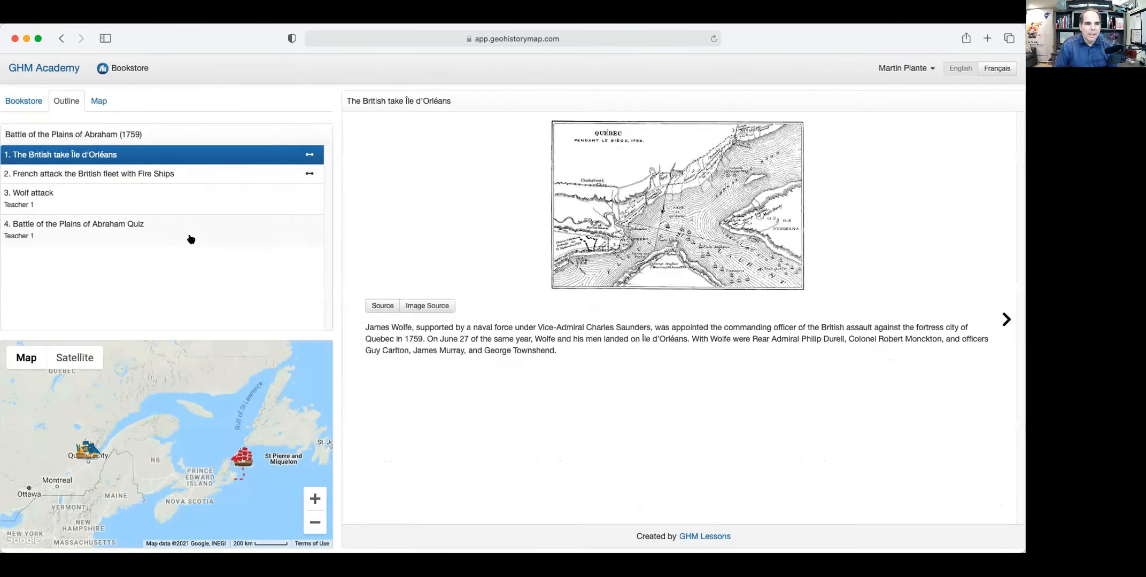
left_click(140, 230)
scroll(770, 487, "down", 5)
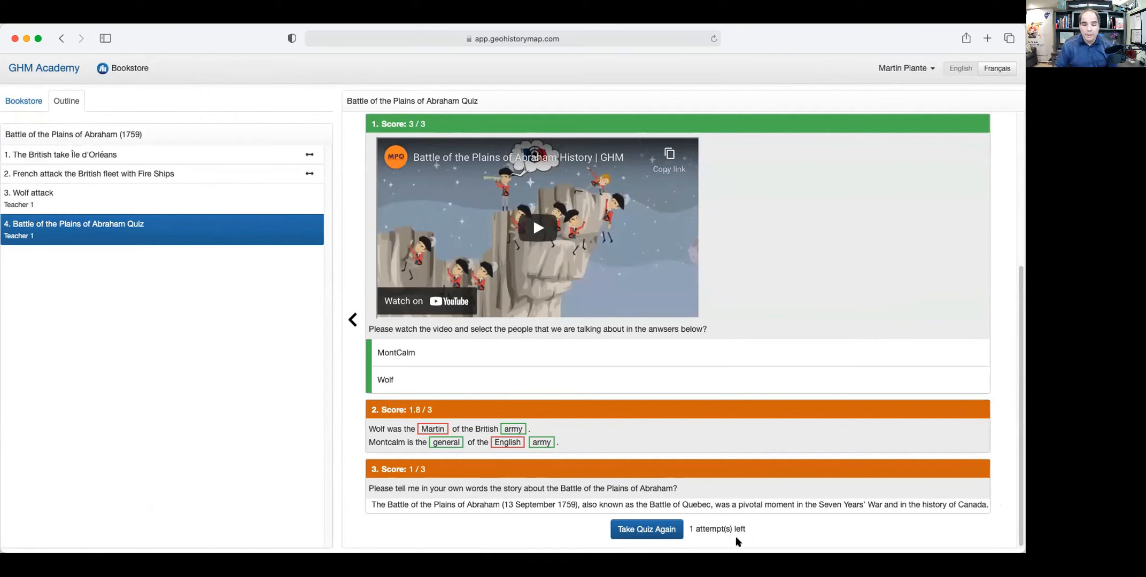
Start a new attempt, choose MontCalm and Wolf, and fill Wolf's blanks with general and army.
left_click(652, 531)
left_click(452, 329)
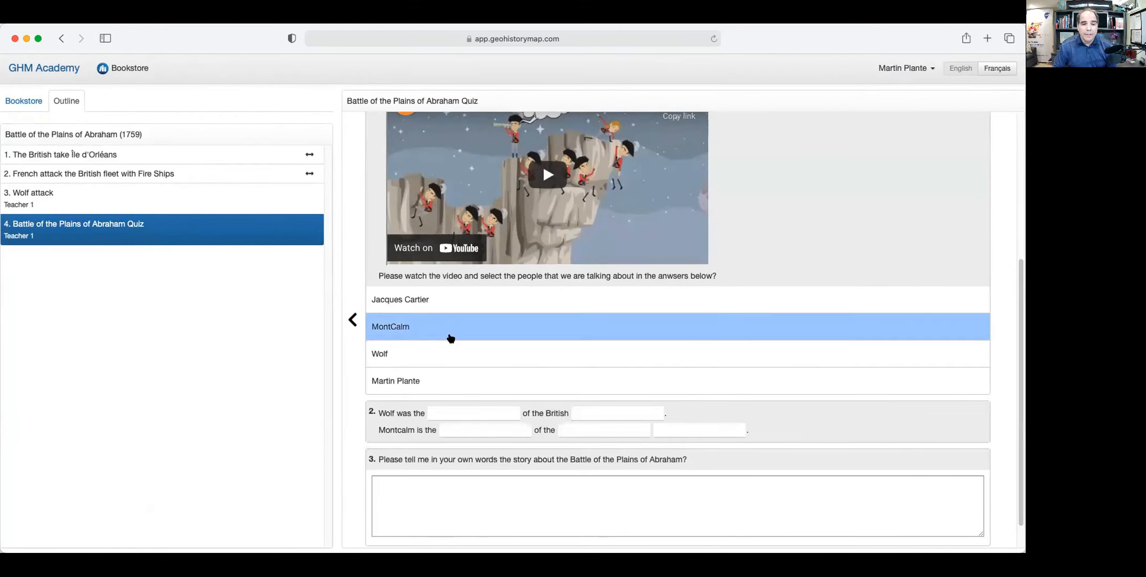
left_click(465, 354)
left_click(481, 423)
left_click(481, 414)
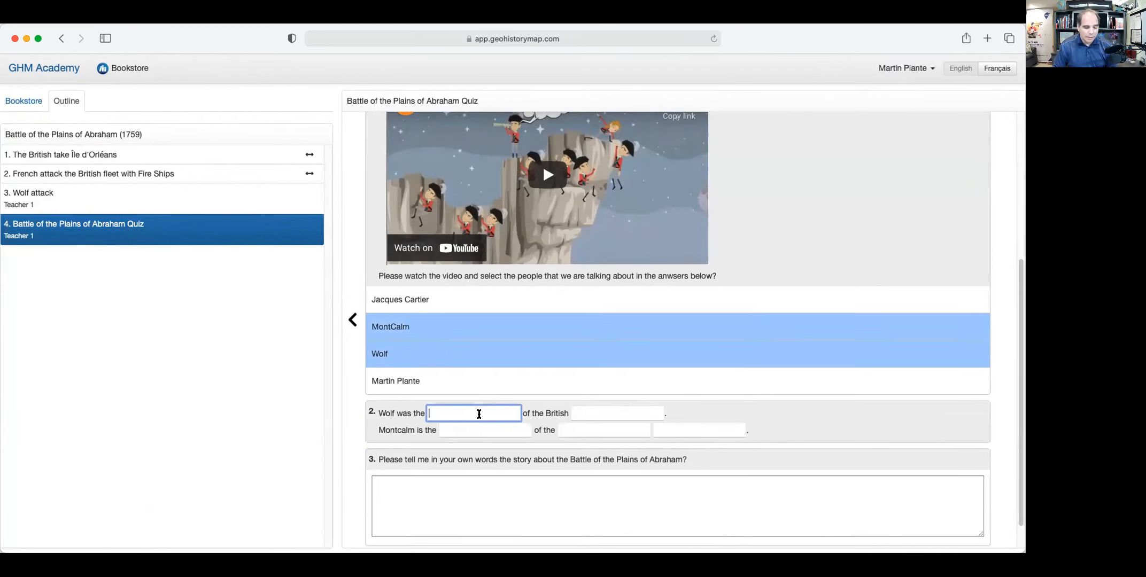
type("general")
left_click(608, 408)
type("army")
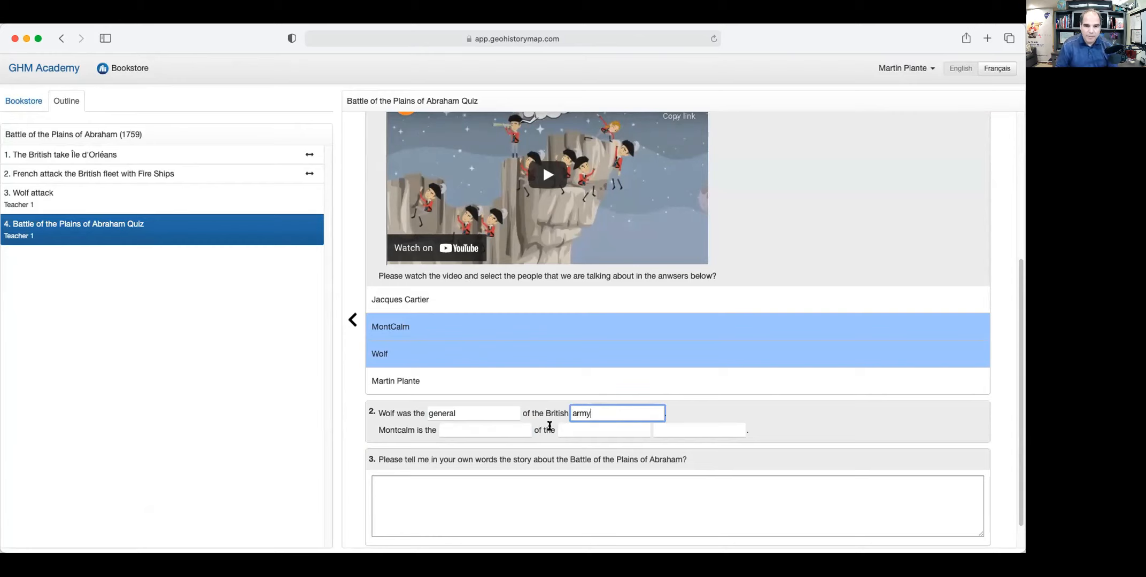
Fill the Montcalm blanks with general, French and army.
left_click(505, 427)
type("ge")
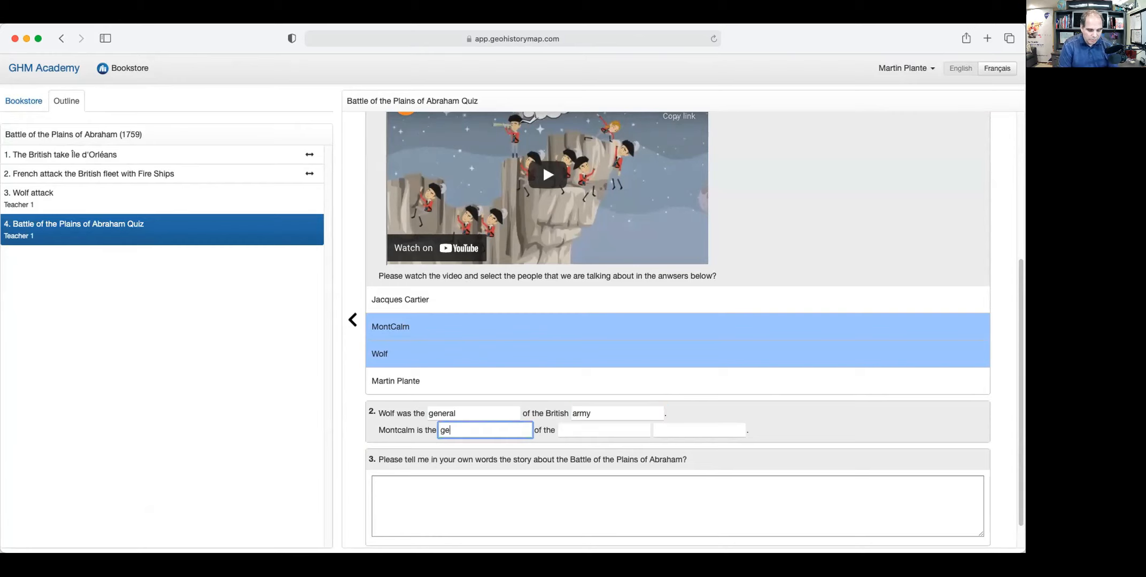
type("neral")
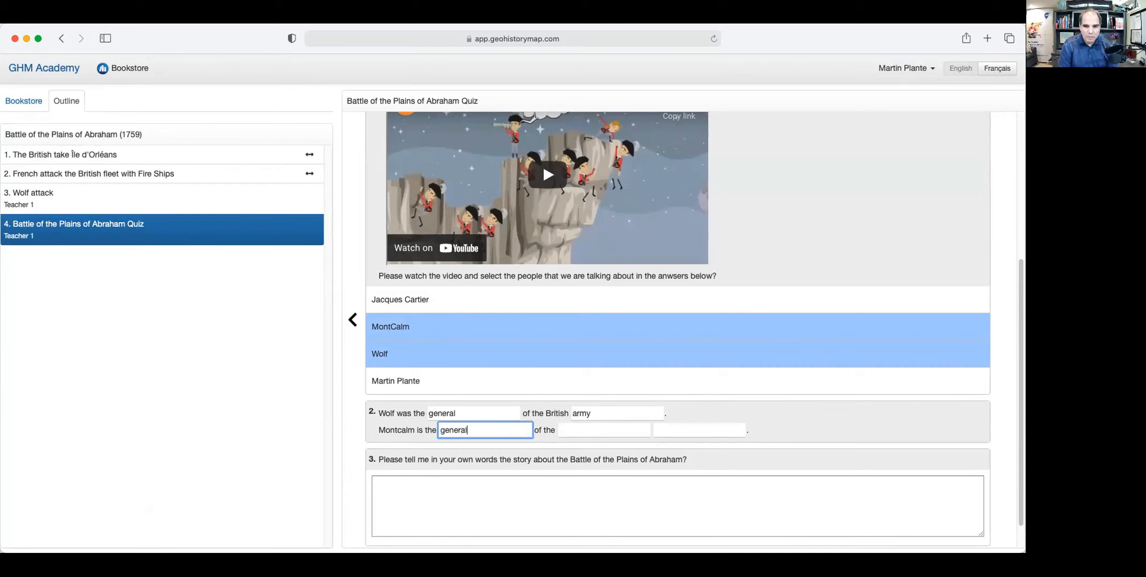
left_click(570, 428)
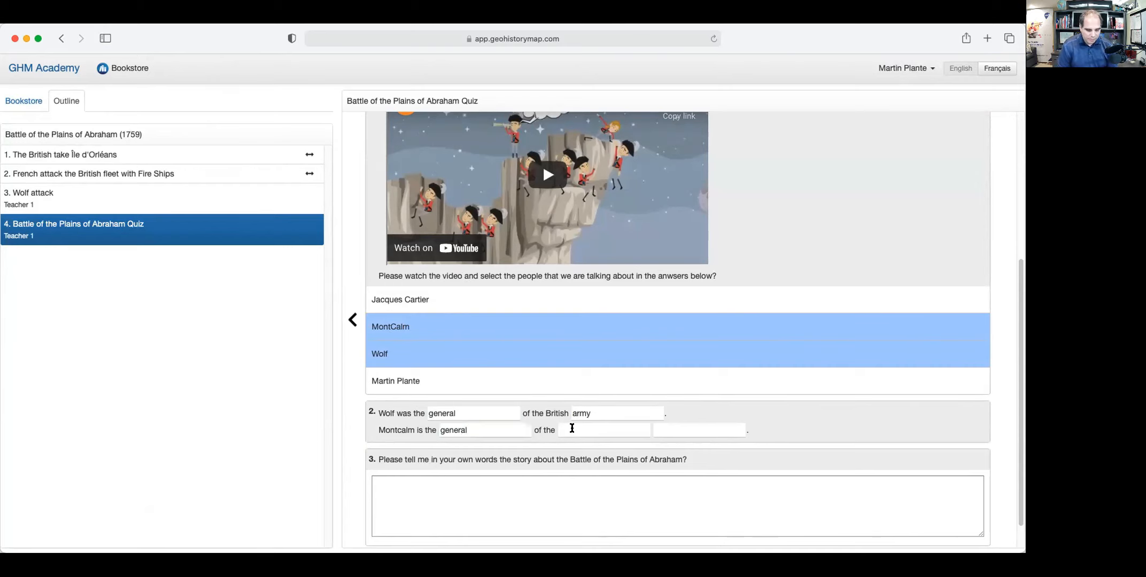
left_click(570, 428)
type("Fran")
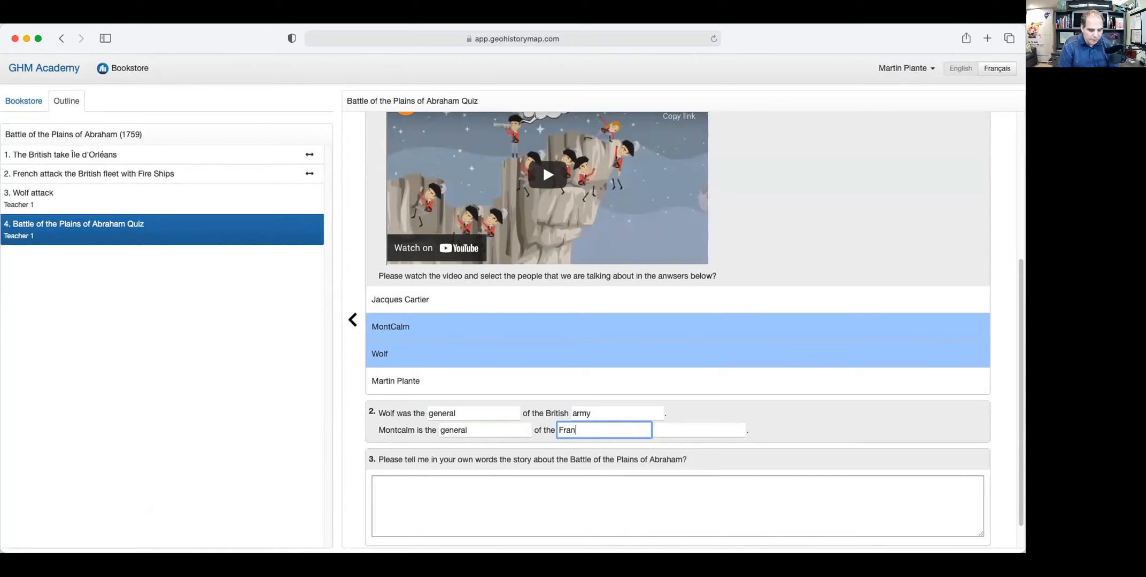
key("BackSpace")
key("BackSpace")
type("ench")
left_click(669, 430)
type("army")
Paste the battle story into the written answer and submit the retaken quiz.
left_click(560, 477)
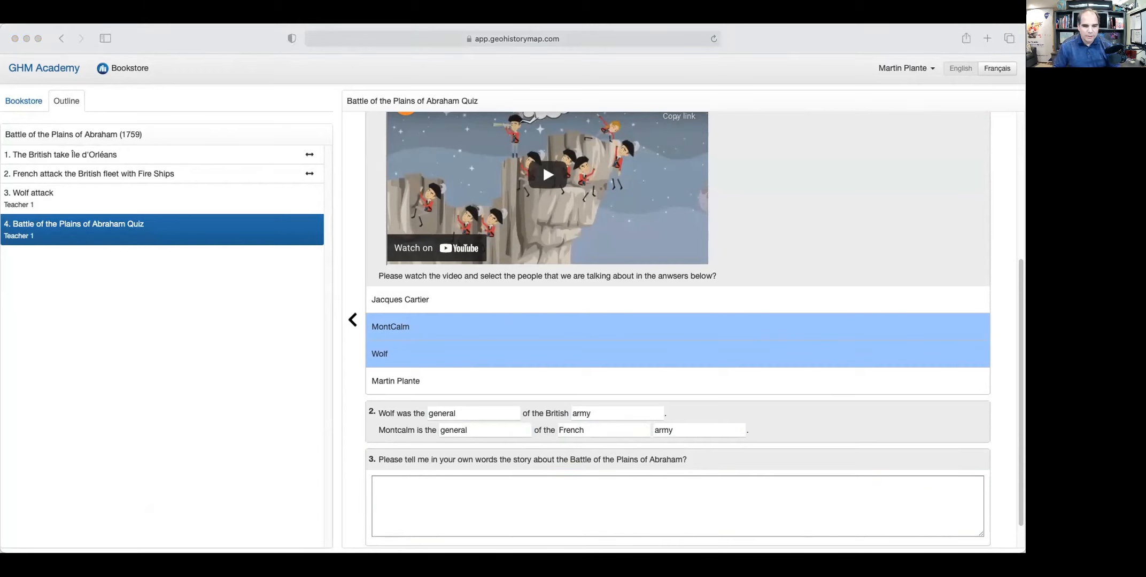
left_click(402, 505)
type("The Battle of the Plains of Abraham (13 September 1759), also known as the Battle of Quebec, was a pivotal moment in the Seven Years’ War and in the history of Canada. A British invasion force led by General James Wolfe defeated French troops under the Marquis de Montcalm, leading to the surrender of Quebec to the British. Both commanding officers died from wounds sustained during the battle. The French never recaptured Quebec and effectively lost control of New France in 1760. At the end of the war in 1763 France surrendered many of its colonial possessions — including Canada — to the British.")
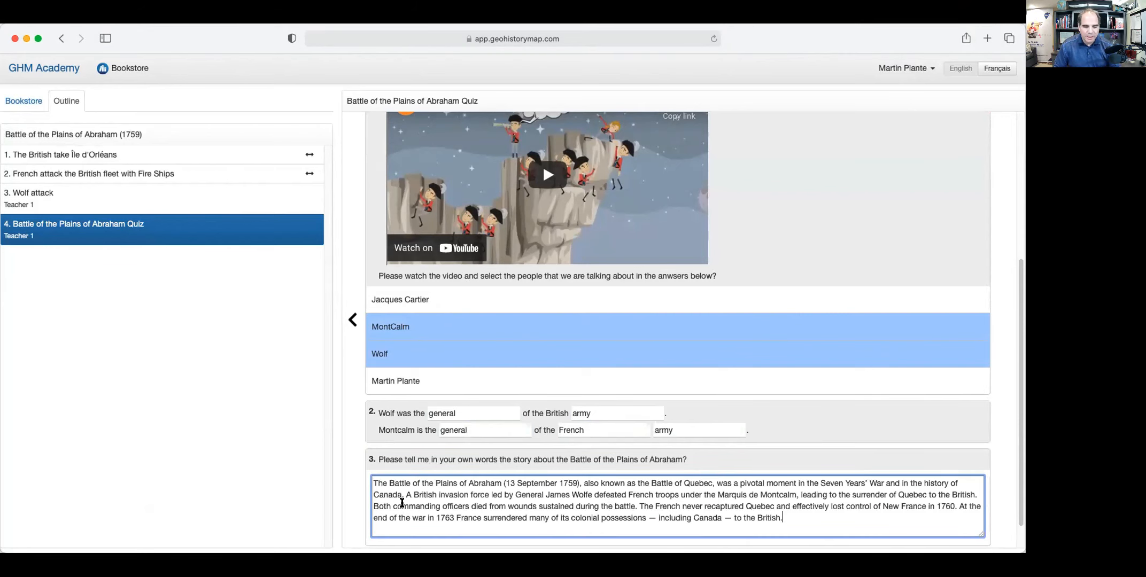
scroll(623, 488, "down", 2)
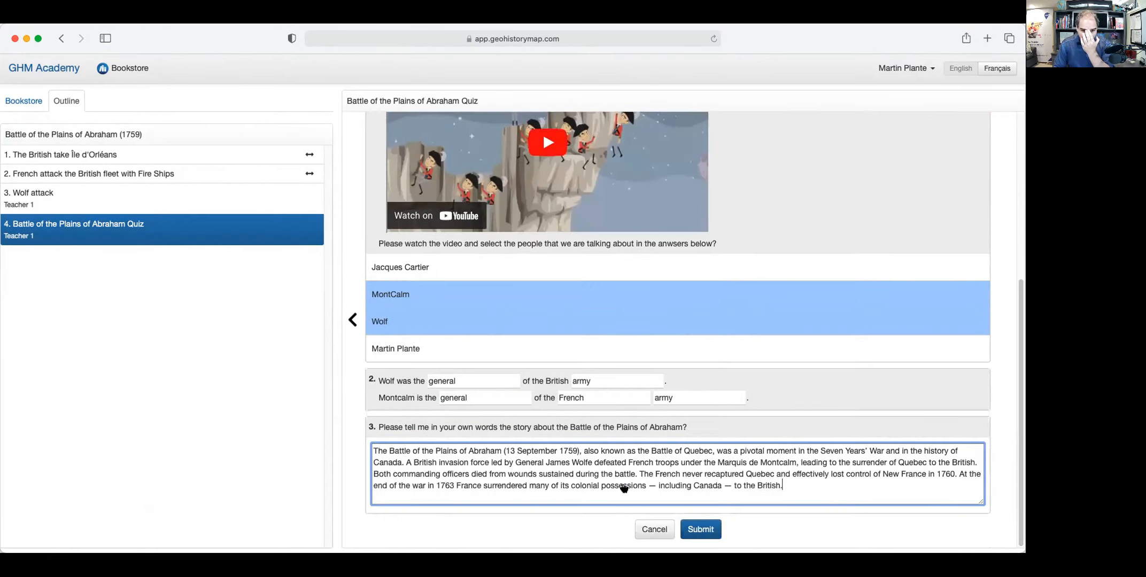
left_click(703, 531)
scroll(700, 486, "down", 5)
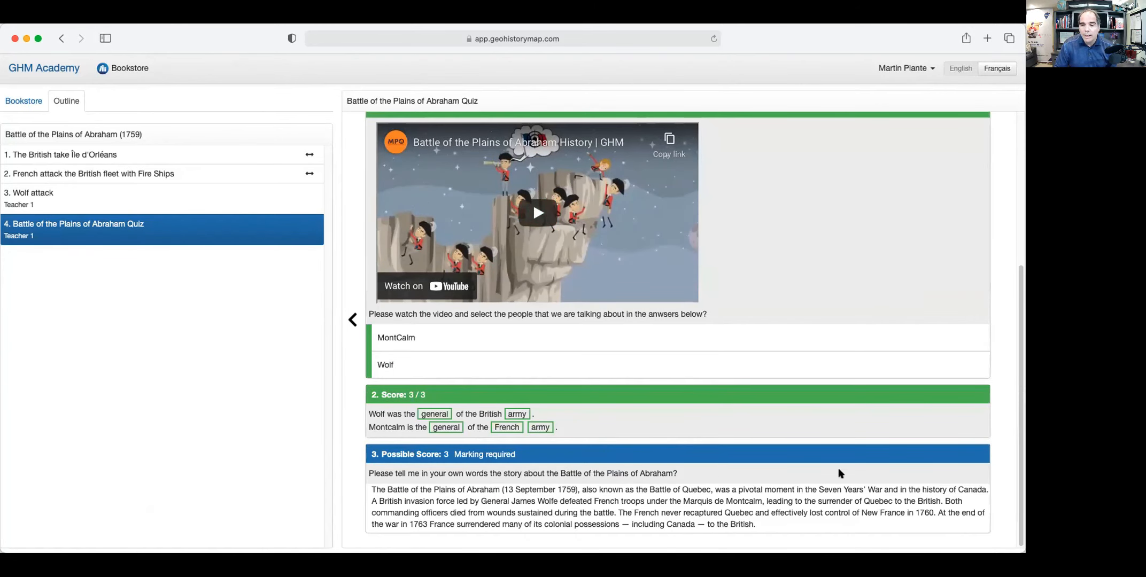
mouse_move(1020, 323)
left_mouse_down()
mouse_move(1021, 170)
mouse_move(1021, 332)
left_mouse_up()
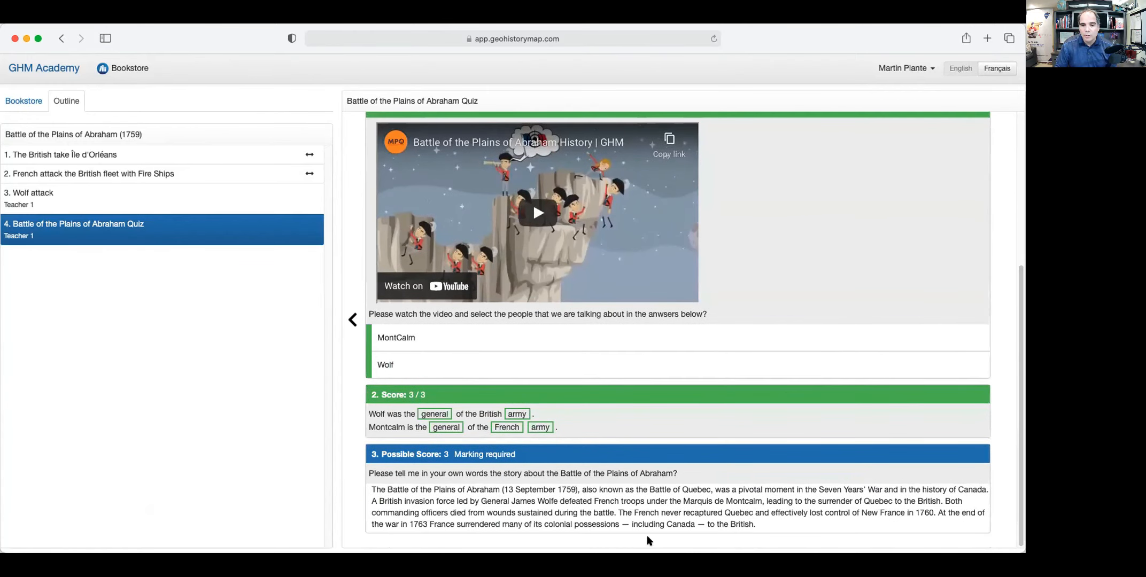